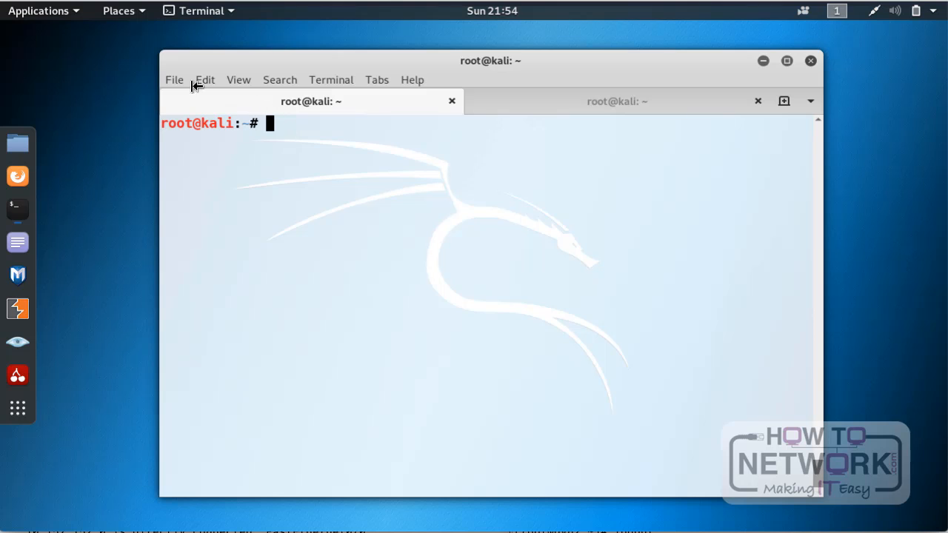
# Step: Launch Wireshark from the sniffing and spoofing tools
pyautogui.click(41, 11)
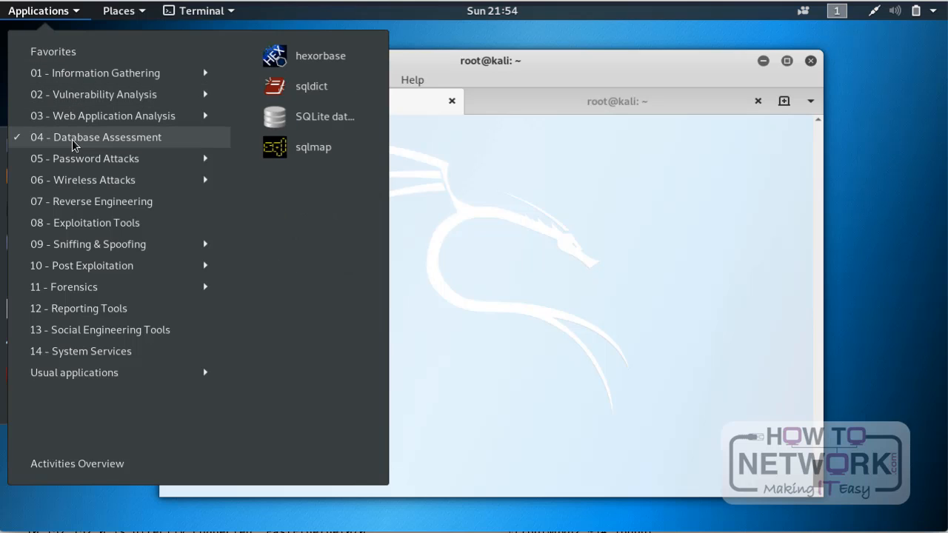
pyautogui.moveTo(93, 248)
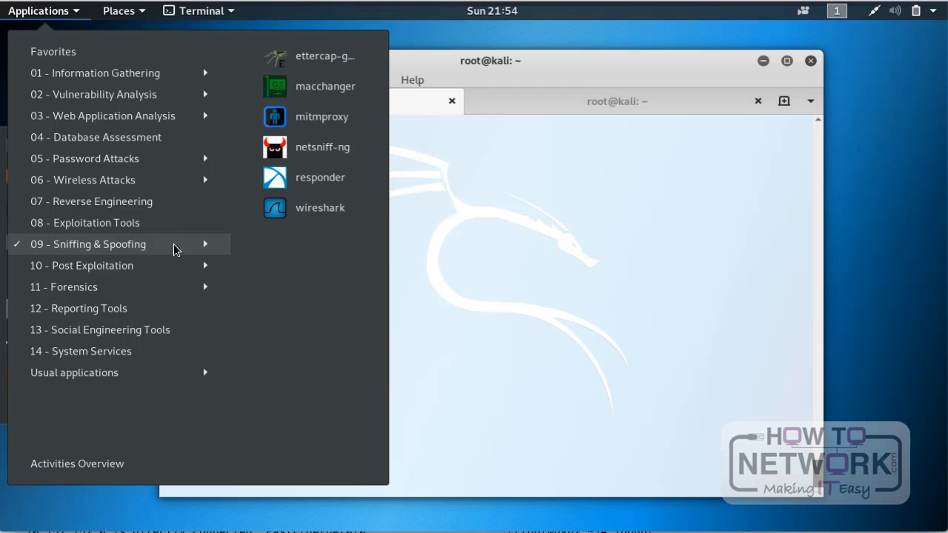
pyautogui.click(306, 211)
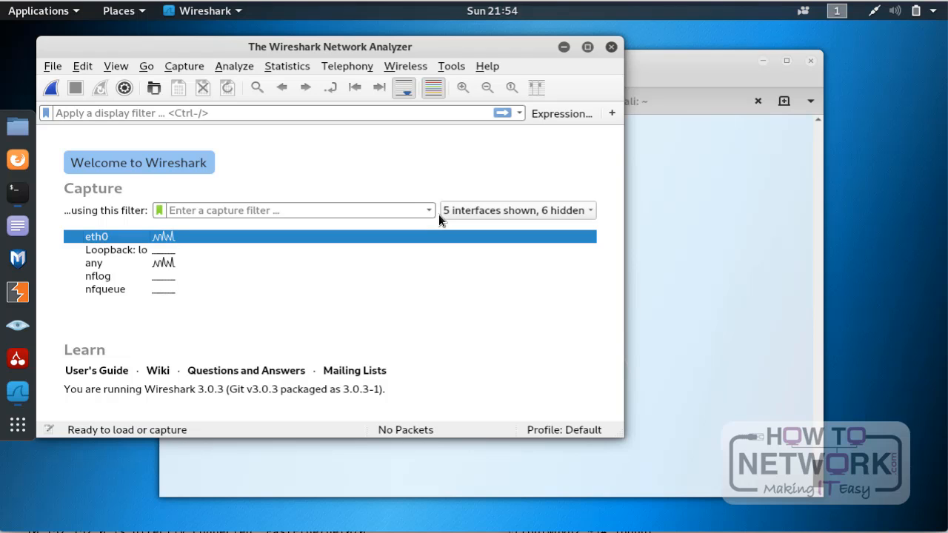
# Step: Open the capture options and review the promiscuous mode setting and the list of manageable local interfaces
pyautogui.click(195, 67)
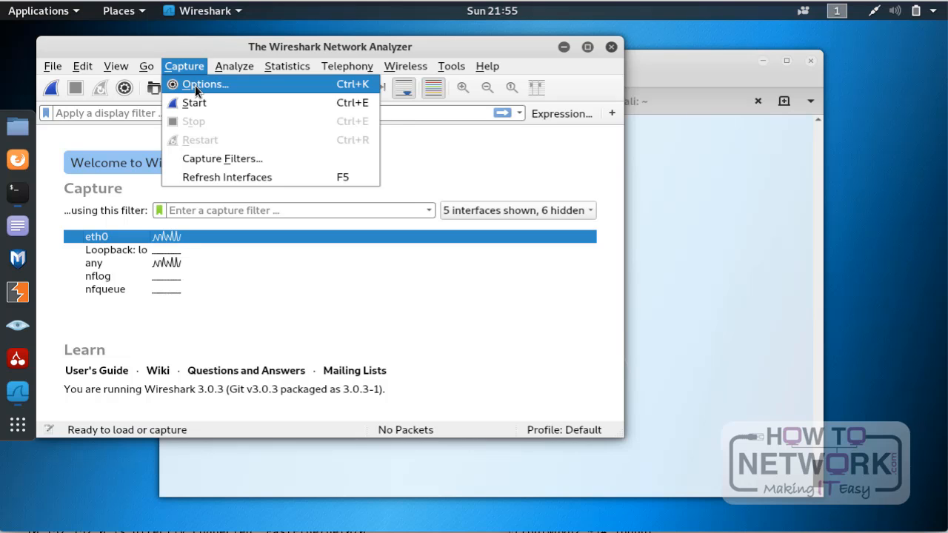
pyautogui.click(194, 85)
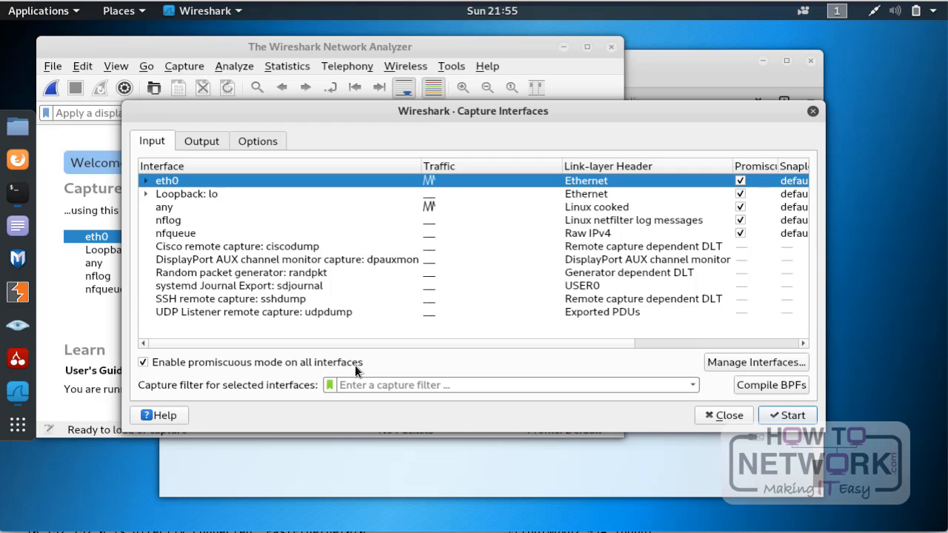
pyautogui.moveTo(354, 365)
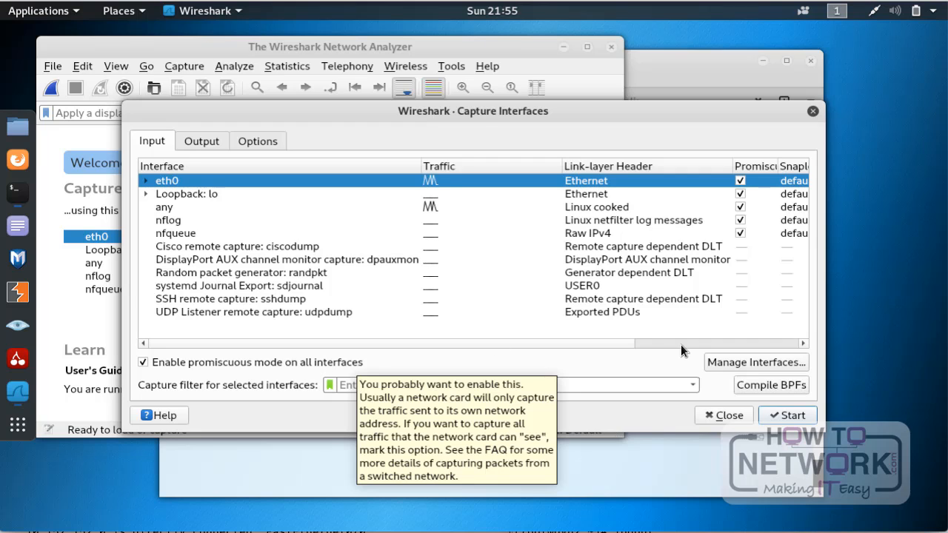
pyautogui.click(749, 366)
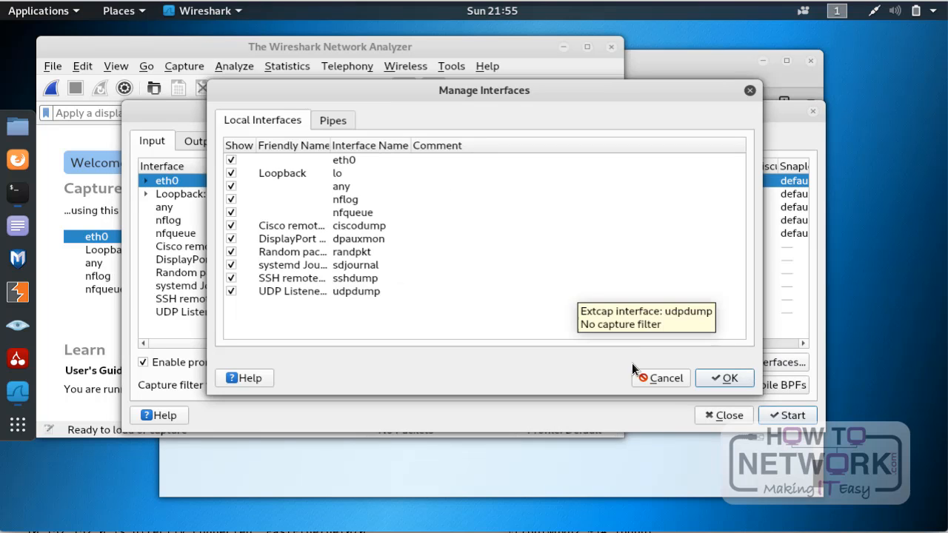
pyautogui.click(656, 378)
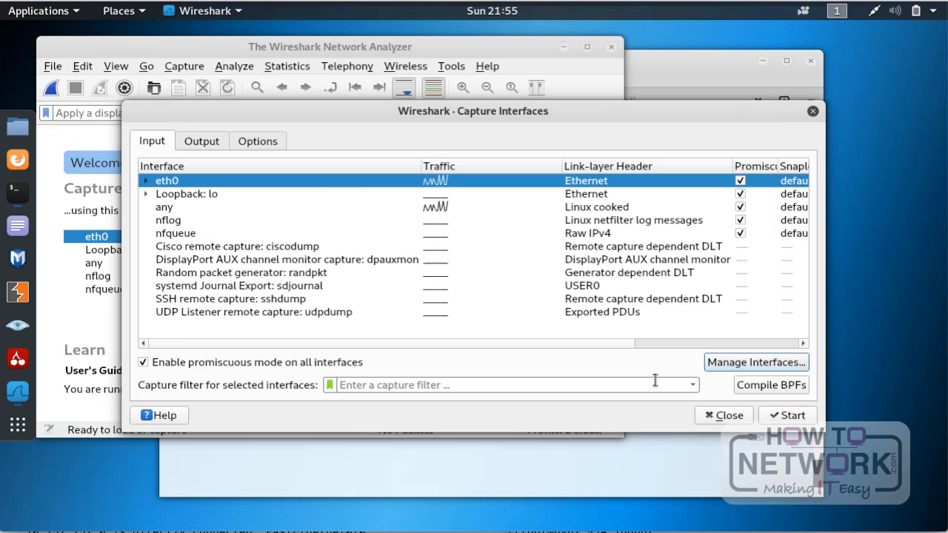
# Step: Hide every local interface except eth0 from the capture interfaces and start a live capture on eth0
pyautogui.click(743, 364)
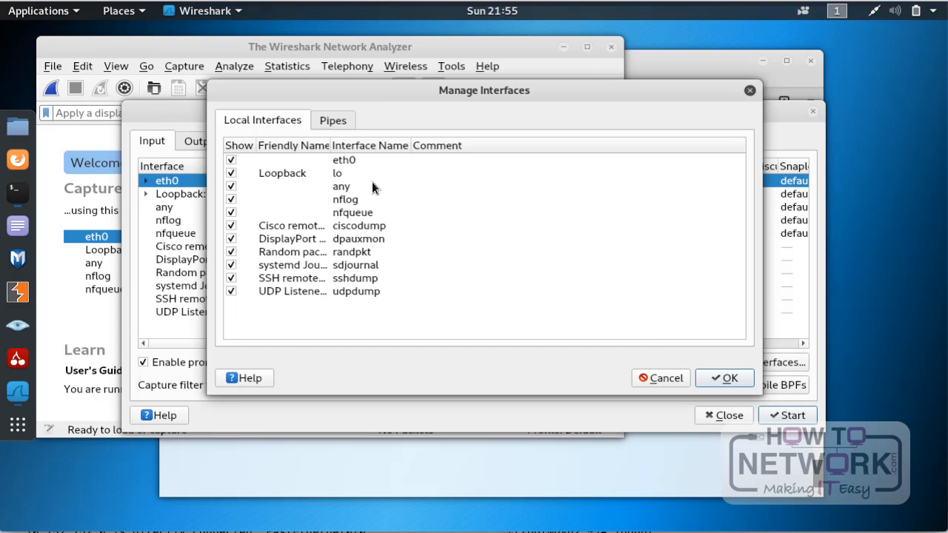
pyautogui.click(231, 187)
pyautogui.click(231, 199)
pyautogui.click(231, 213)
pyautogui.click(231, 226)
pyautogui.click(231, 238)
pyautogui.click(231, 252)
pyautogui.click(231, 265)
pyautogui.click(232, 279)
pyautogui.click(719, 381)
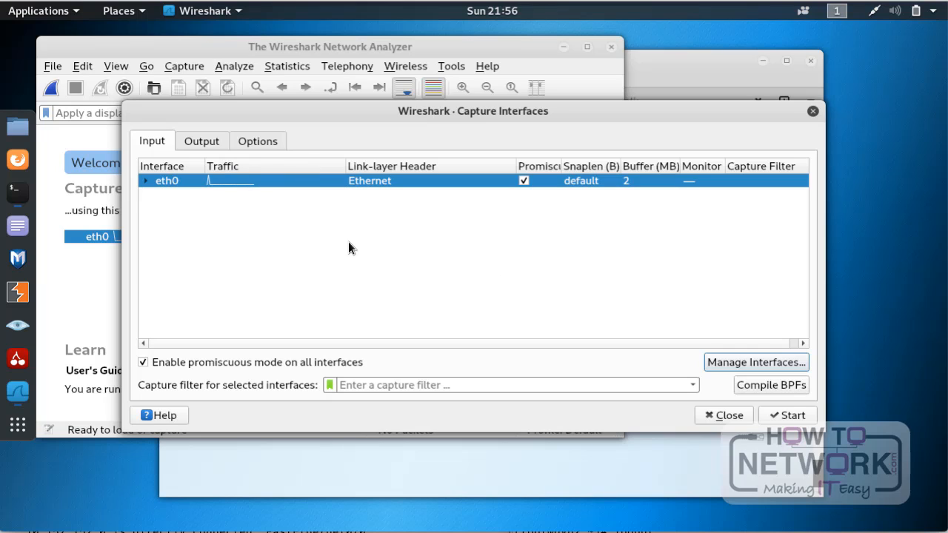
pyautogui.click(788, 416)
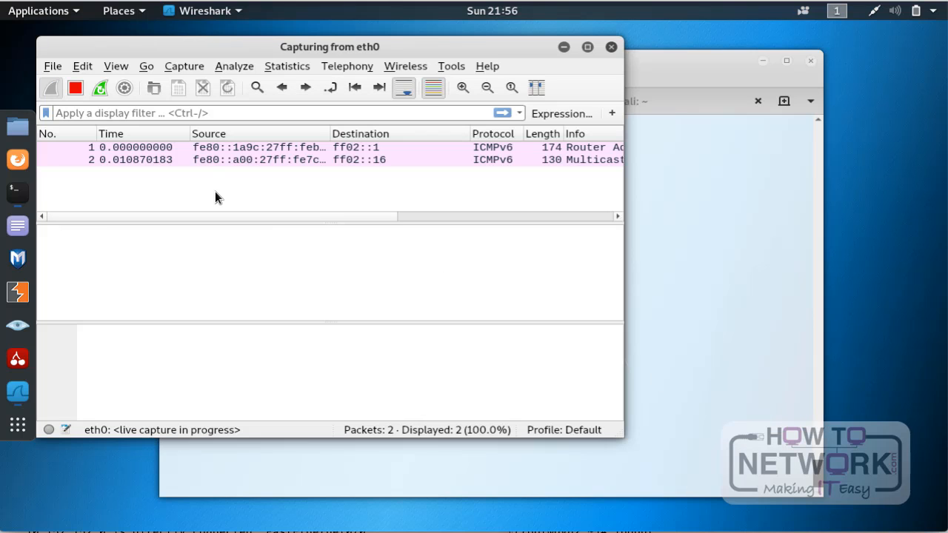
# Step: Examine the live packet list, including the first ICMPv6 packet and the ARP reply in packet 19
pyautogui.click(185, 154)
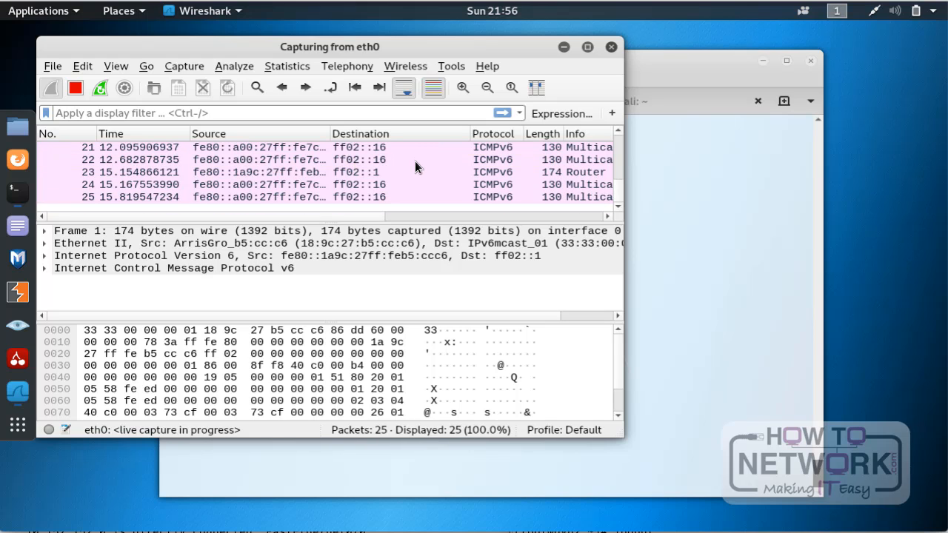
pyautogui.scroll(1, 414, 163)
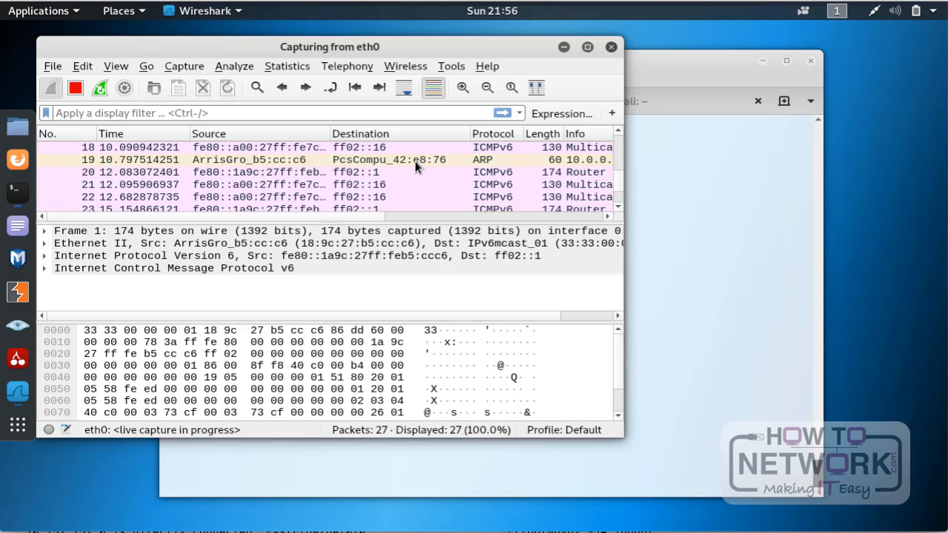
pyautogui.click(411, 162)
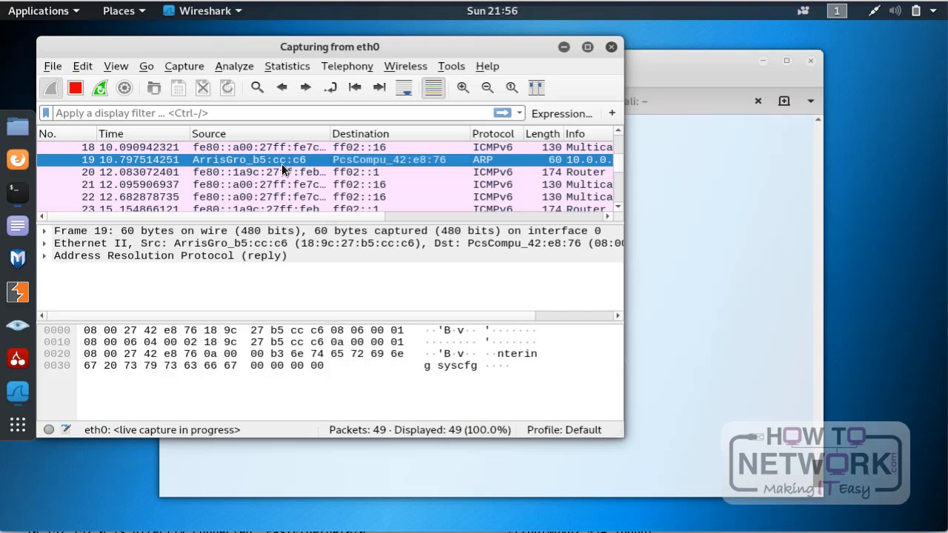
pyautogui.scroll(-7, 352, 178)
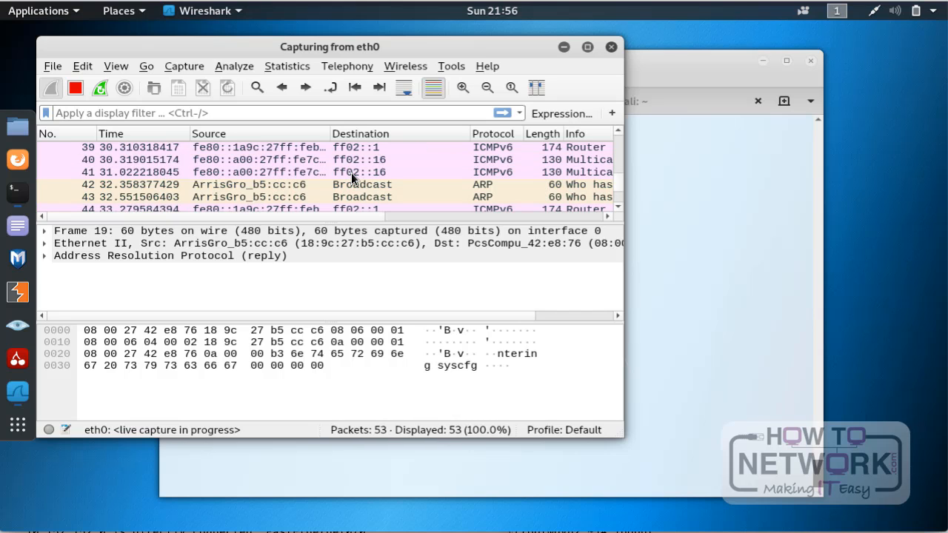
pyautogui.scroll(-4, 352, 178)
pyautogui.scroll(17, 353, 178)
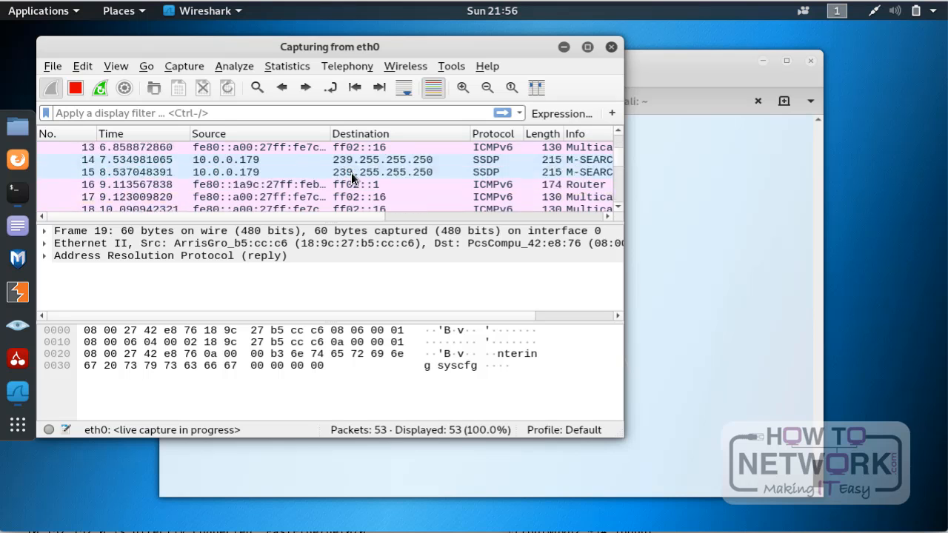
pyautogui.scroll(-17, 351, 173)
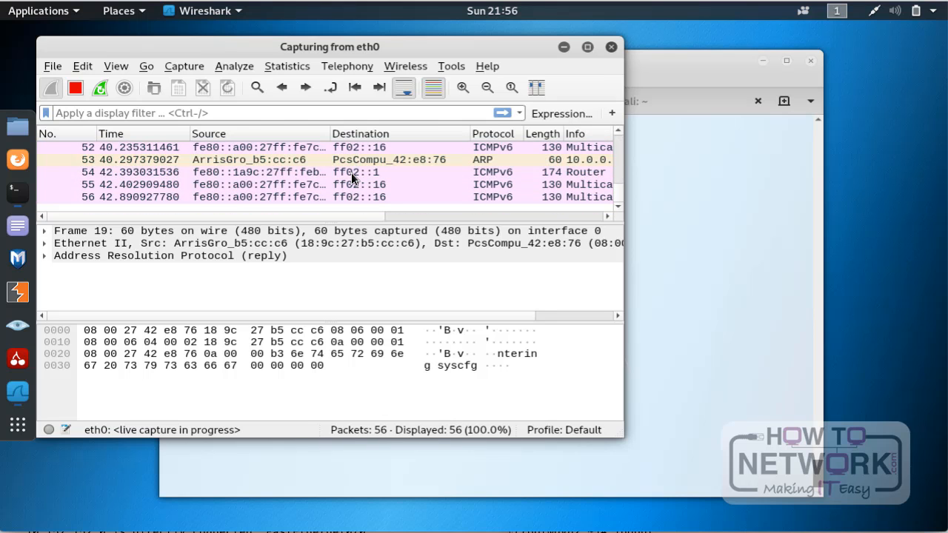
pyautogui.scroll(17, 351, 172)
pyautogui.scroll(-11, 351, 172)
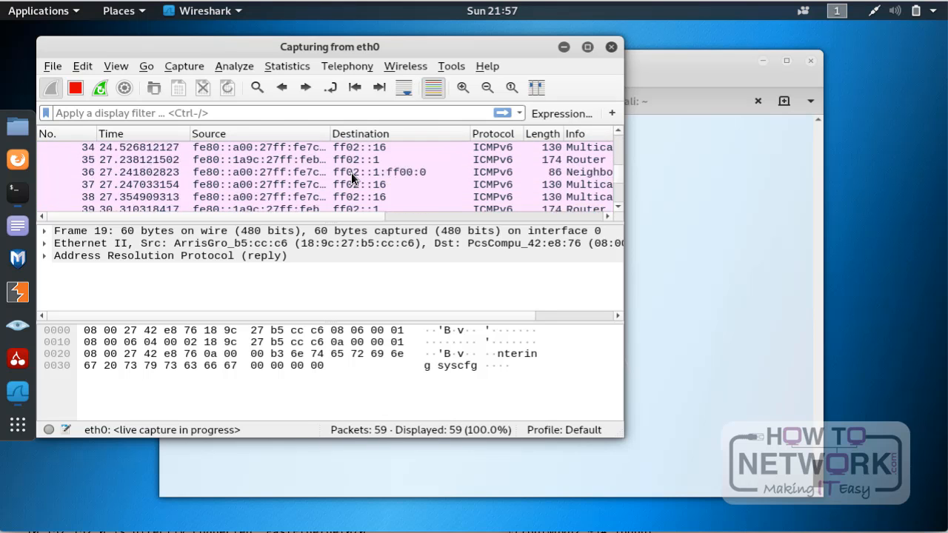
pyautogui.scroll(-7, 351, 173)
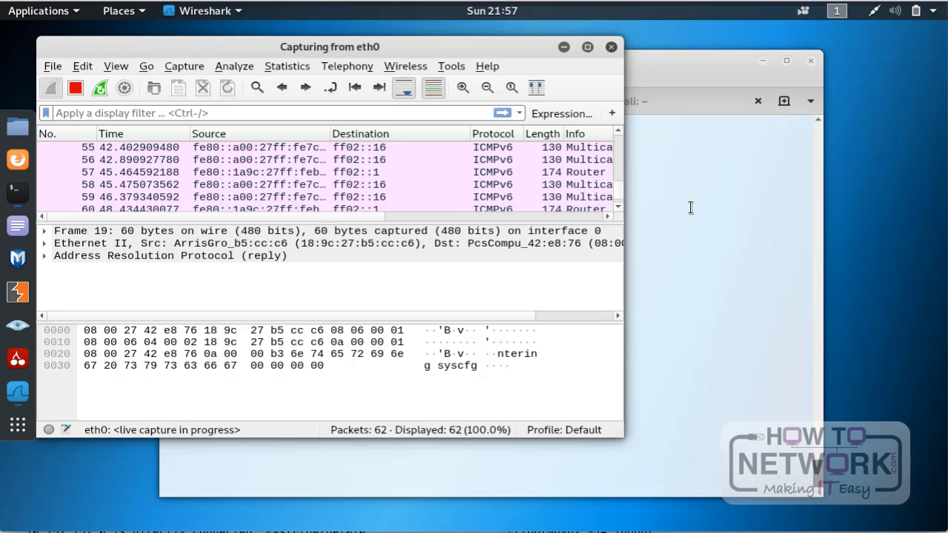
# Step: Switch to the terminal, ping 8.8.8.8 to generate ICMP traffic and stop after a couple of replies
pyautogui.click(687, 255)
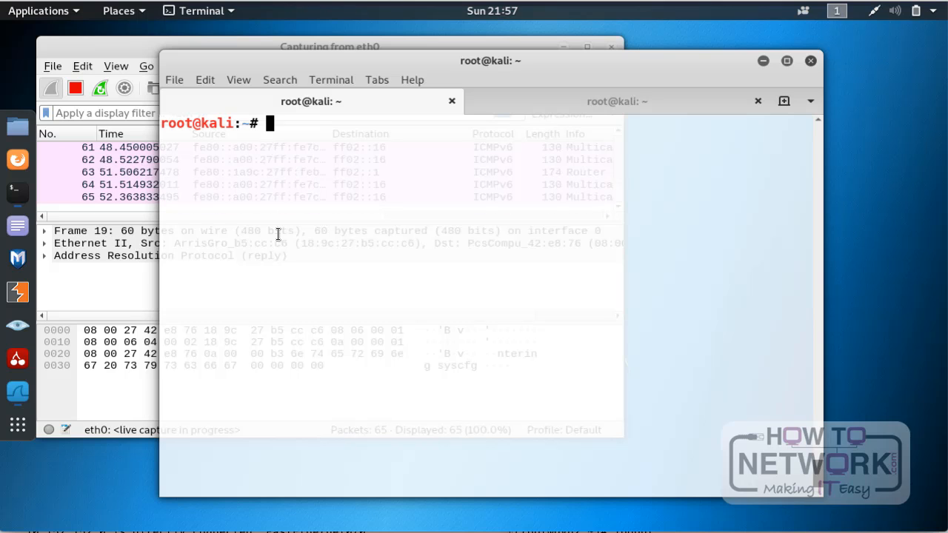
pyautogui.write('ping ')
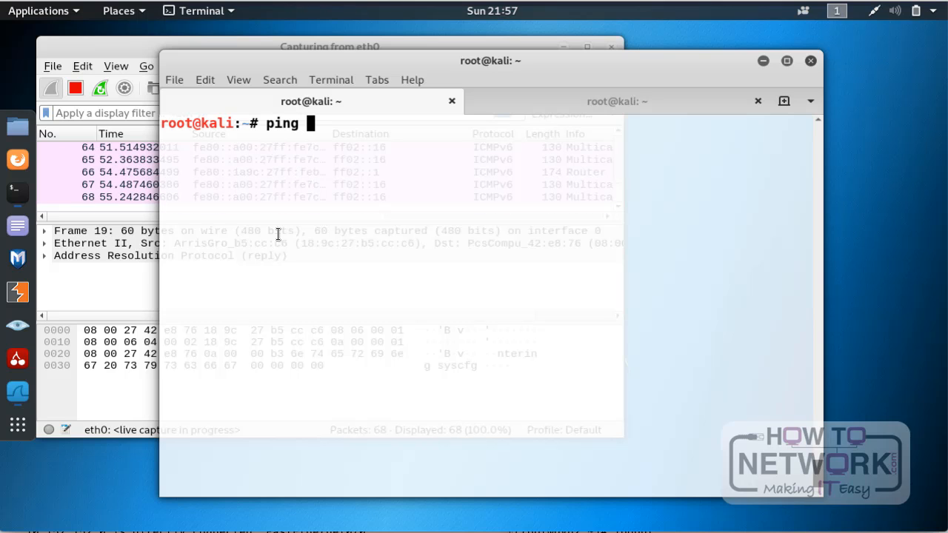
pyautogui.write('8.8.8')
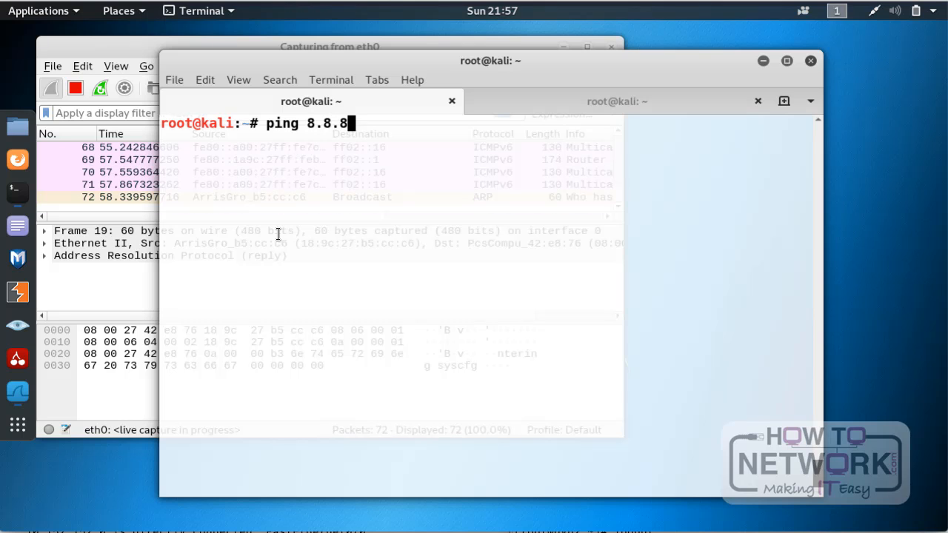
pyautogui.write('.8')
pyautogui.press('Return')
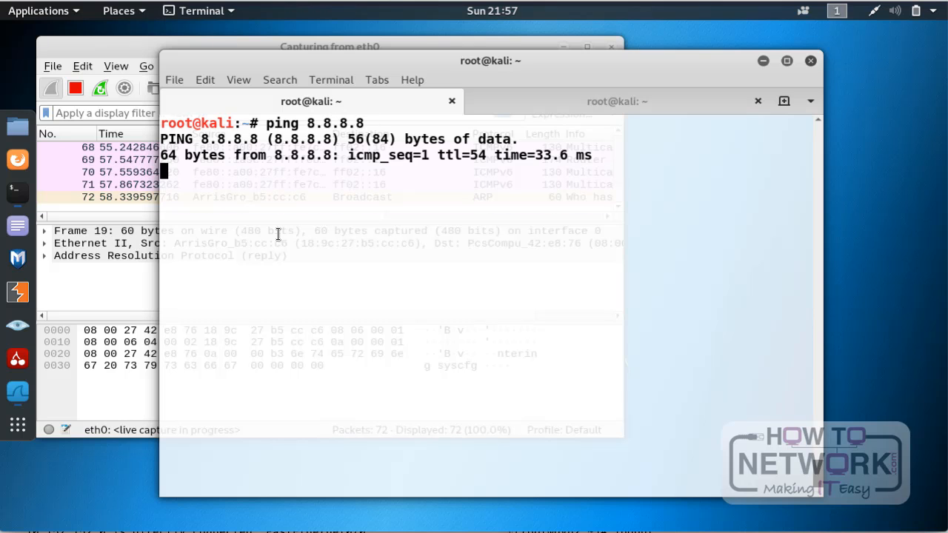
pyautogui.hotkey('ctrl', 'c')
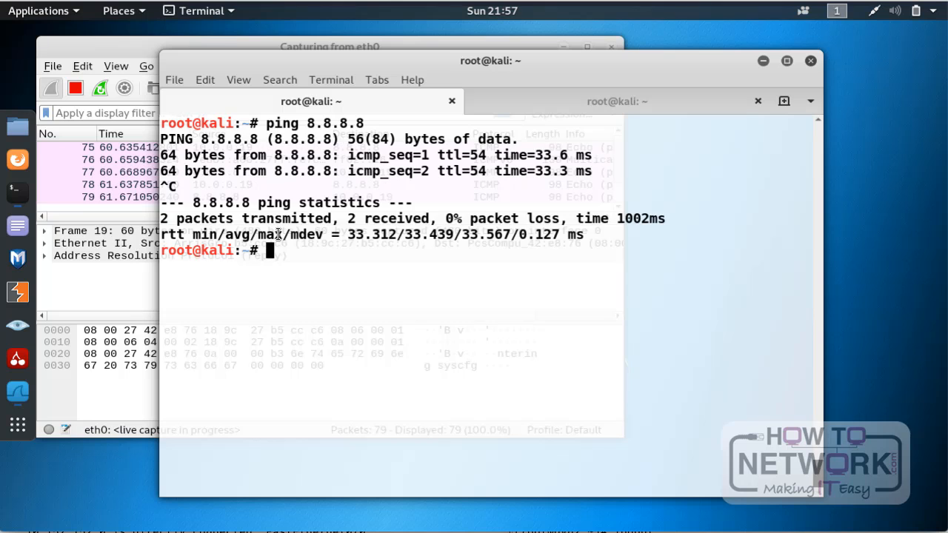
# Step: Switch to Wireshark, stop the eth0 capture and select the ICMP reply from 8.8.8.8 and its echo request, packet 75
pyautogui.click(113, 46)
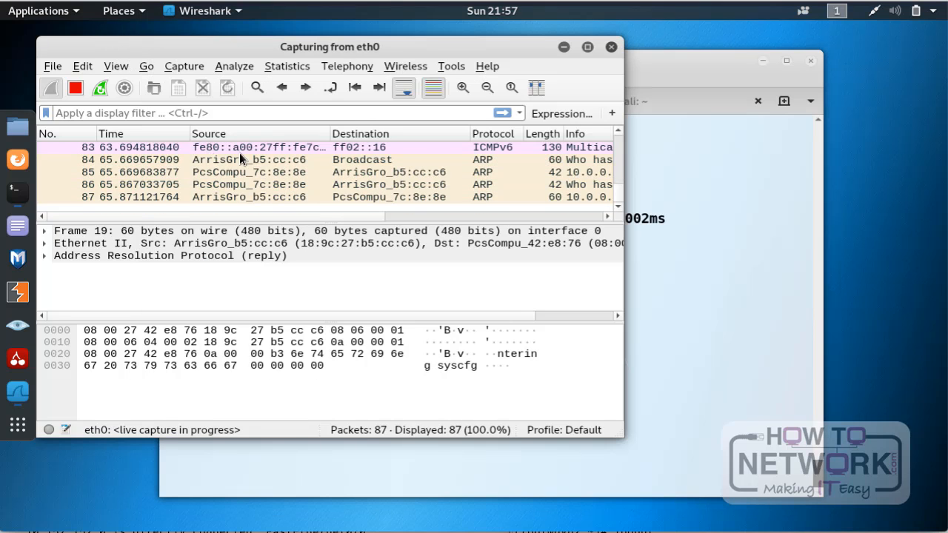
pyautogui.click(75, 88)
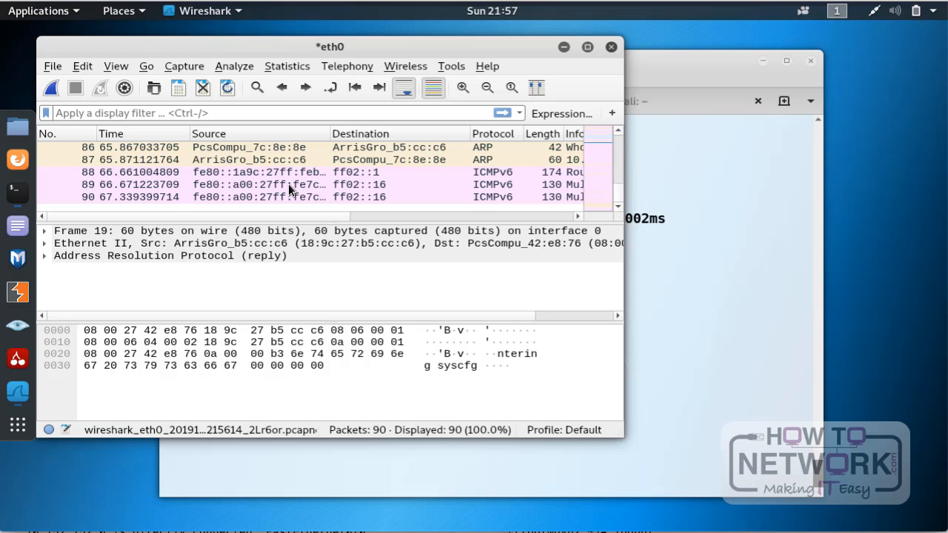
pyautogui.scroll(4, 289, 189)
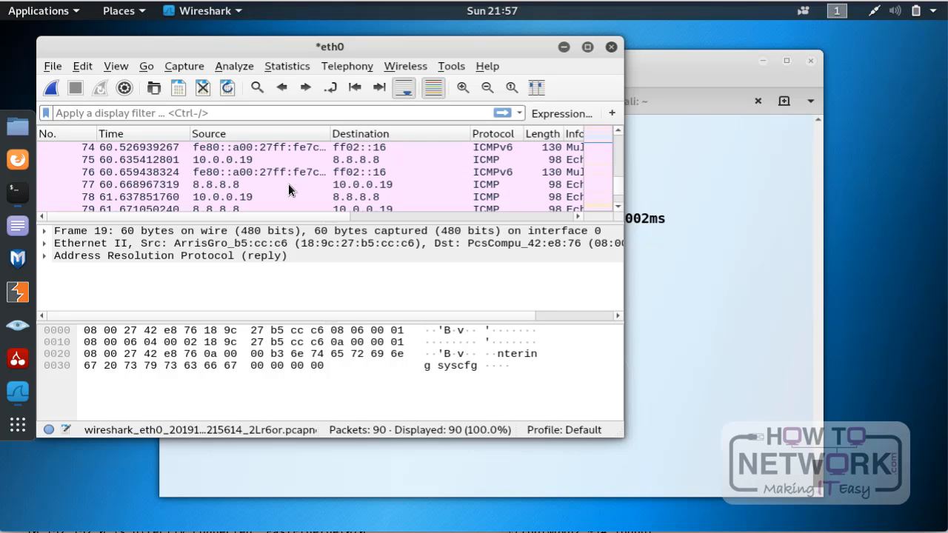
pyautogui.click(245, 185)
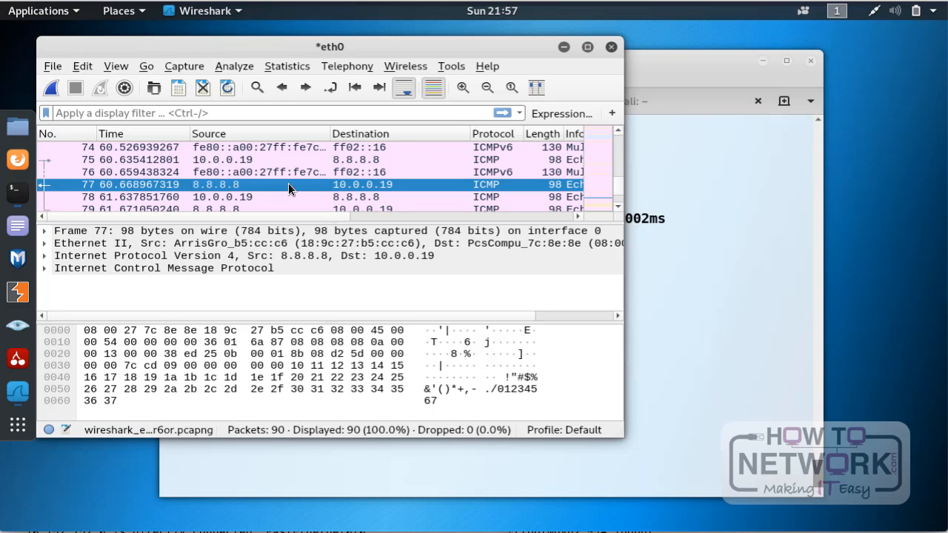
pyautogui.click(262, 160)
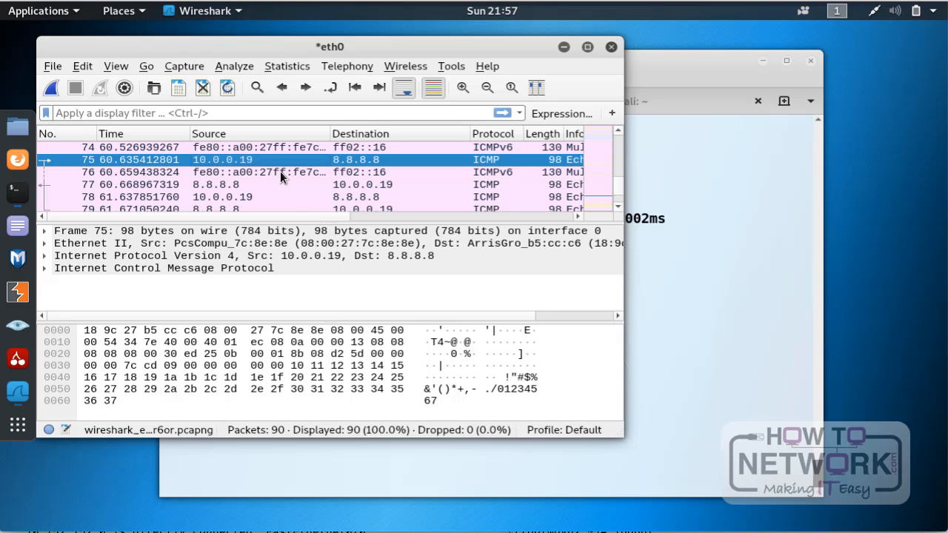
# Step: Examine the packets around packet 75, its columns through to Info, and its Ethernet II header
pyautogui.scroll(1, 280, 171)
pyautogui.scroll(1, 280, 171)
pyautogui.scroll(2, 280, 171)
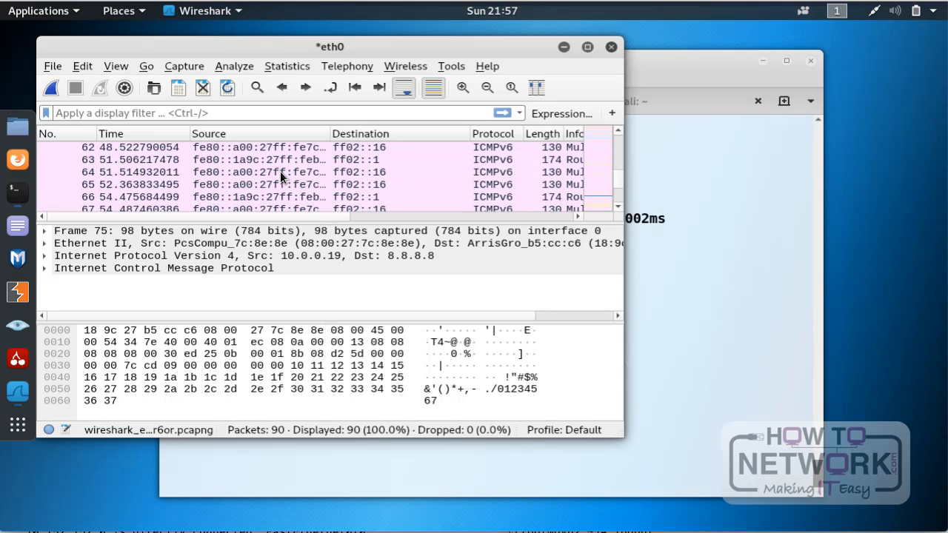
pyautogui.scroll(-2, 280, 172)
pyautogui.scroll(-2, 280, 171)
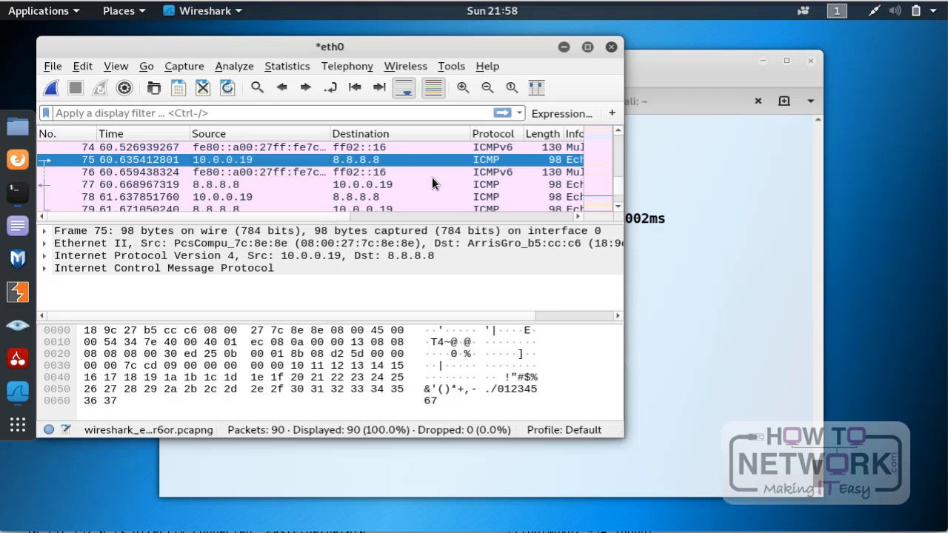
pyautogui.moveTo(331, 218); pyautogui.dragTo(443, 215)
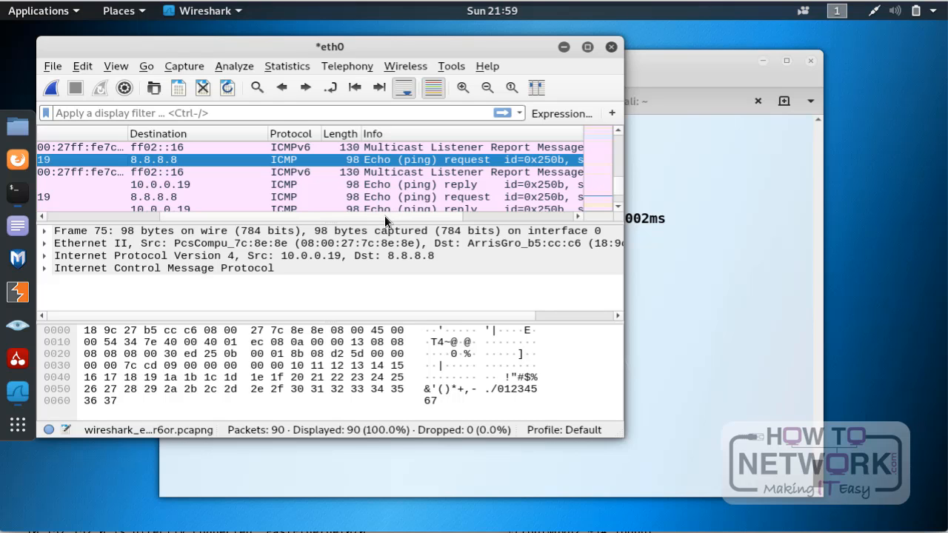
pyautogui.moveTo(384, 215); pyautogui.dragTo(515, 219)
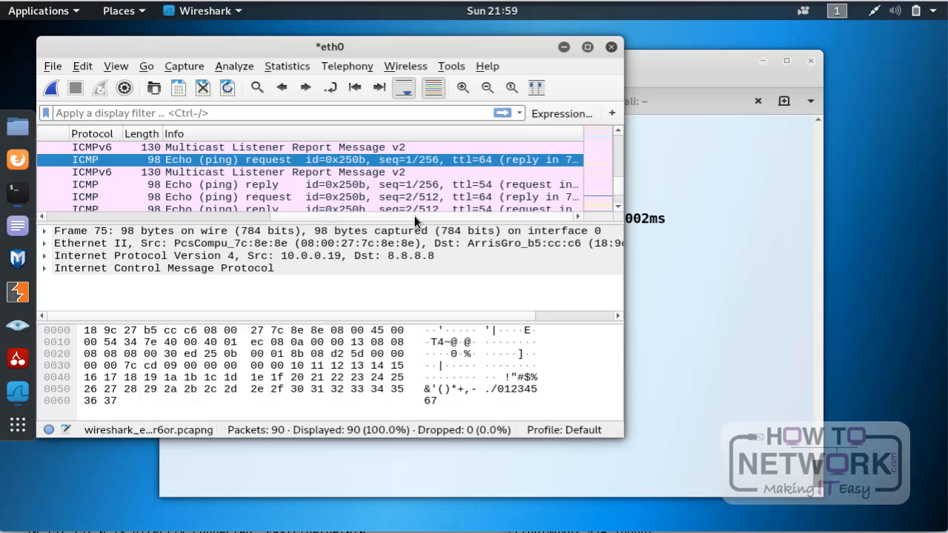
pyautogui.moveTo(414, 216); pyautogui.dragTo(138, 214)
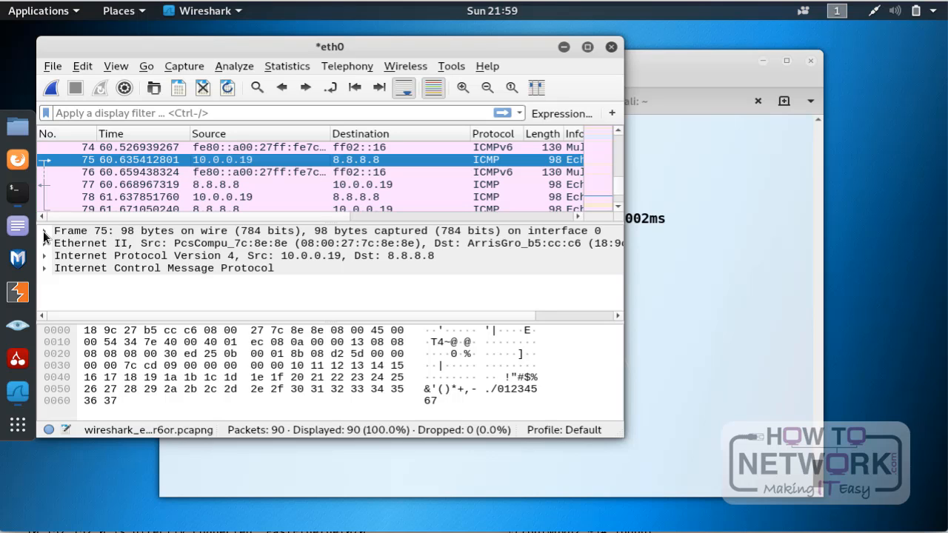
pyautogui.click(94, 248)
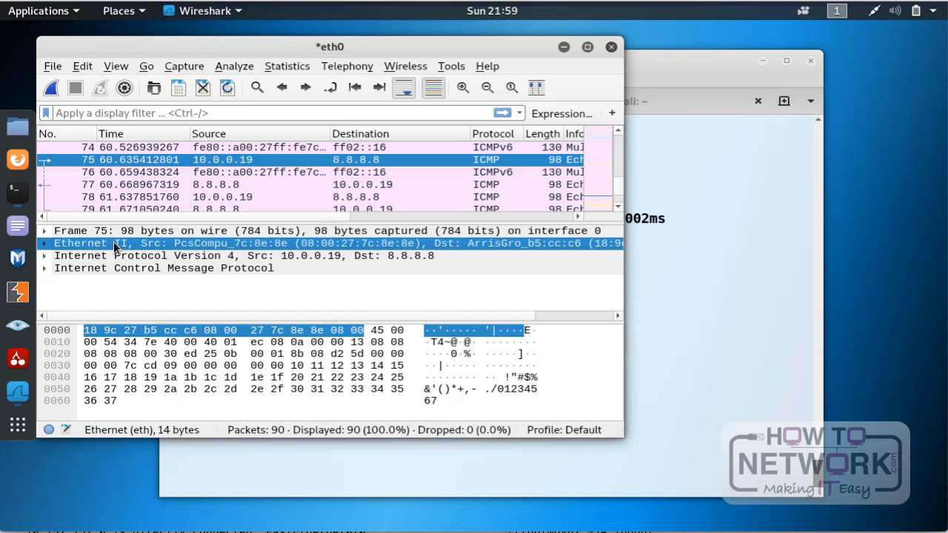
# Step: Highlight the bytes of packet 75's Frame, Ethernet II, Internet Protocol Version 4 and Internet Control Message Protocol layers in turn
pyautogui.click(102, 232)
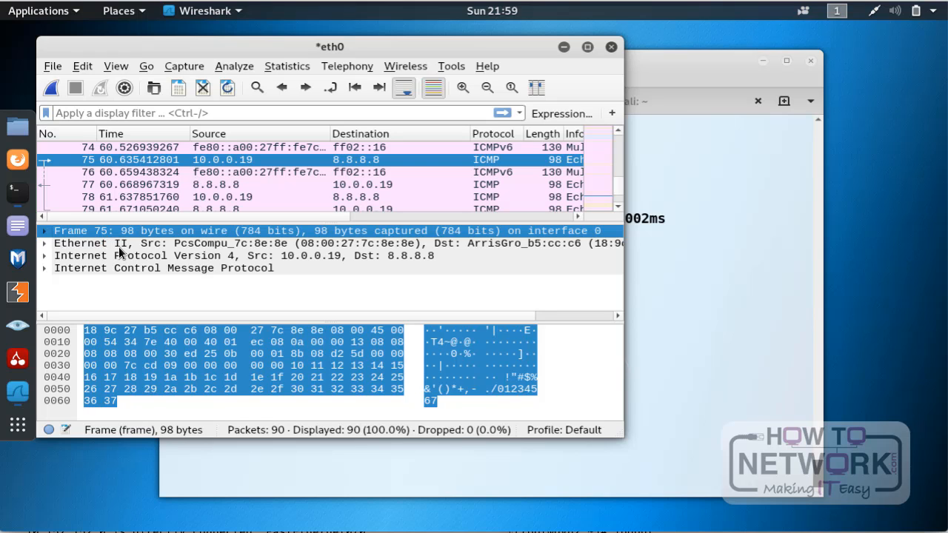
pyautogui.click(118, 246)
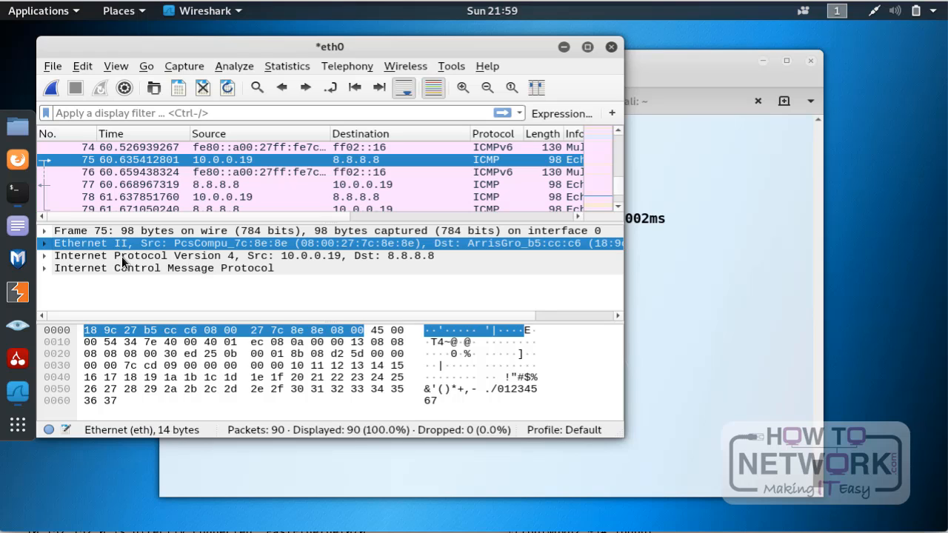
pyautogui.click(121, 258)
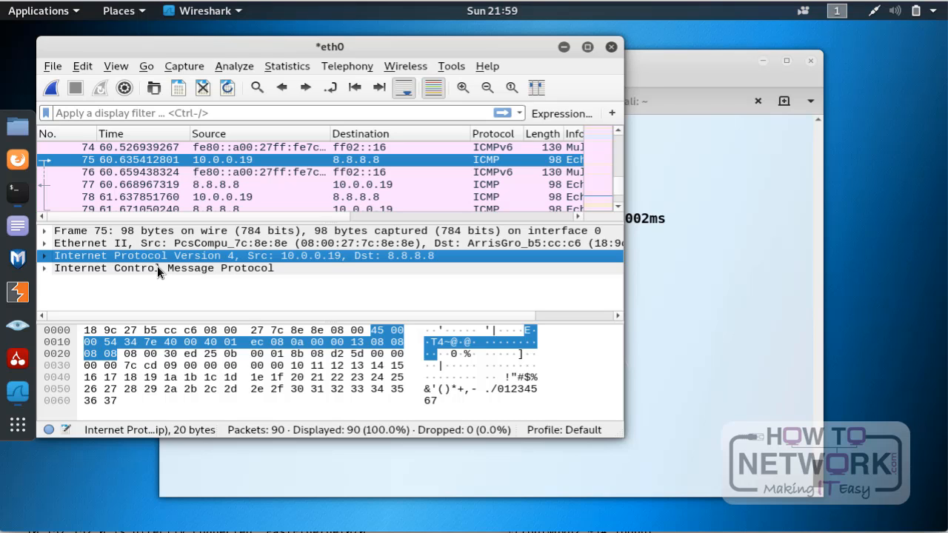
pyautogui.click(157, 266)
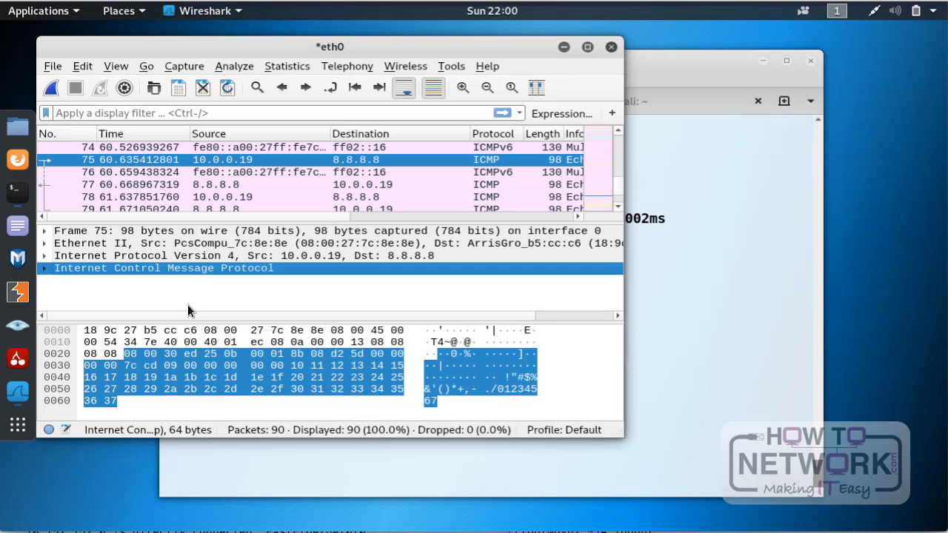
# Step: Expand the Frame 75 details and examine them from the encapsulation type and arrival time through to the coloring rule
pyautogui.click(49, 231)
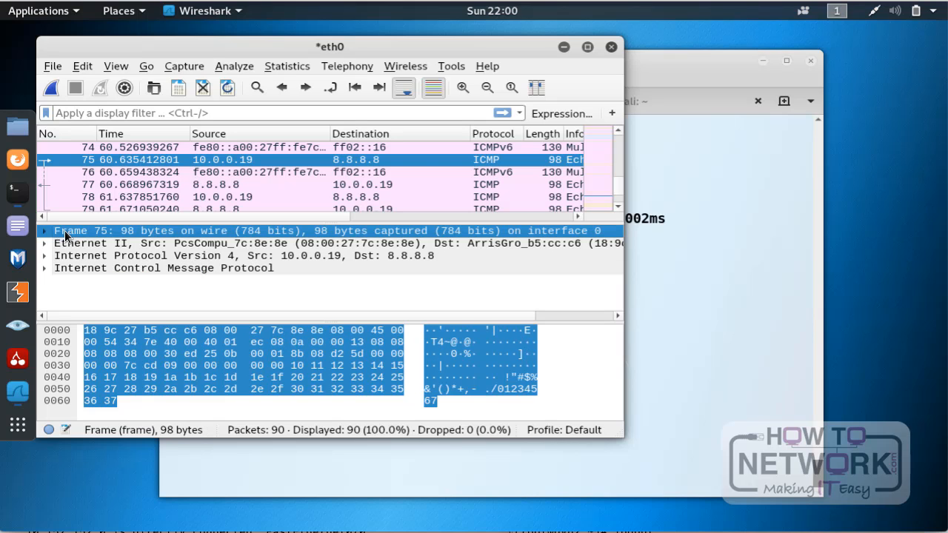
pyautogui.click(44, 232)
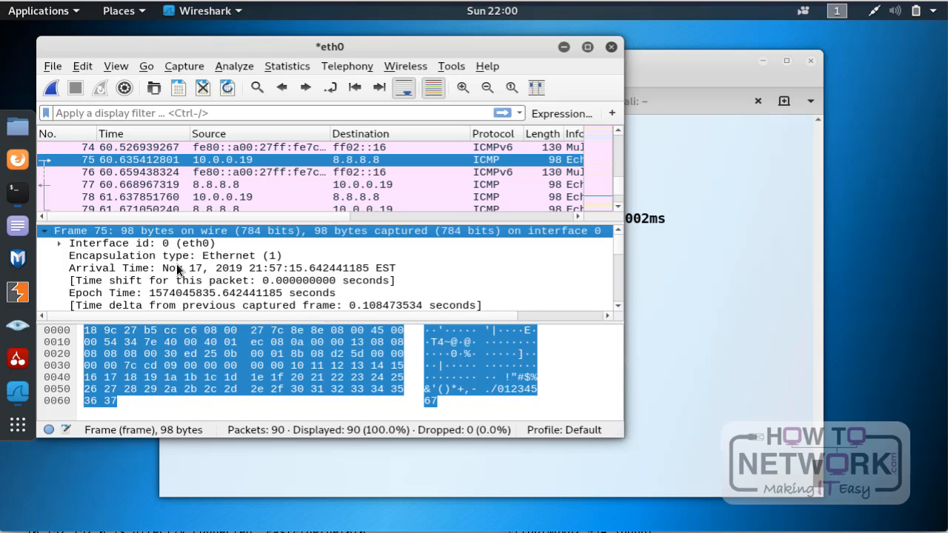
pyautogui.scroll(-1, 177, 271)
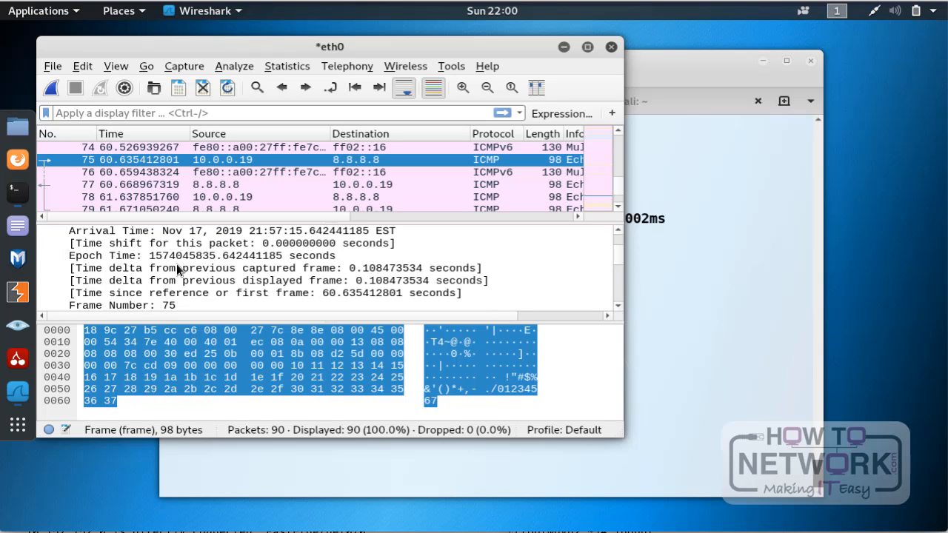
pyautogui.scroll(-1, 177, 270)
pyautogui.scroll(-2, 176, 264)
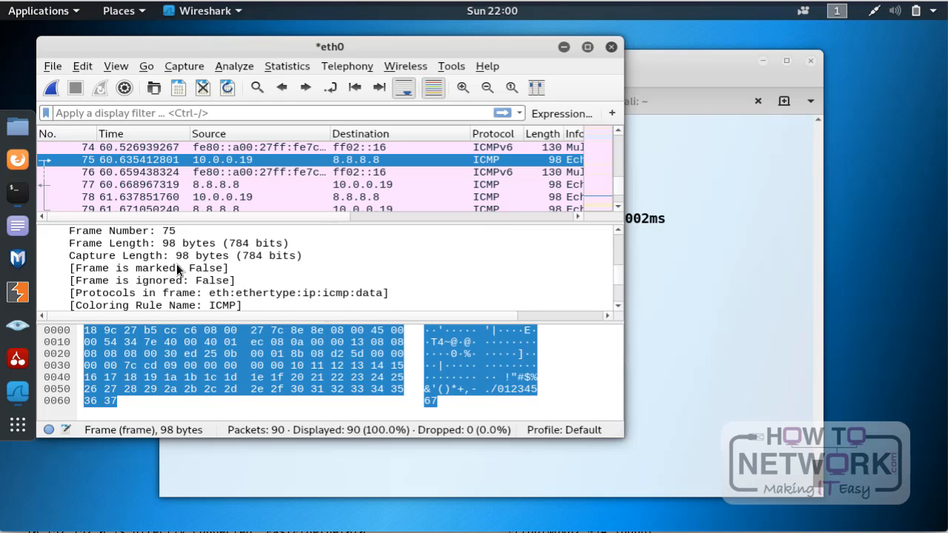
pyautogui.scroll(4, 177, 265)
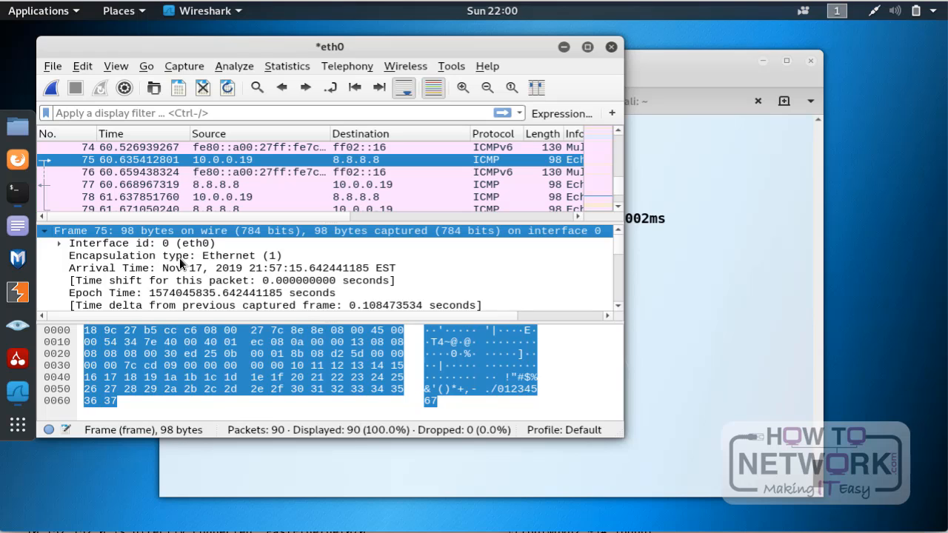
pyautogui.click(179, 258)
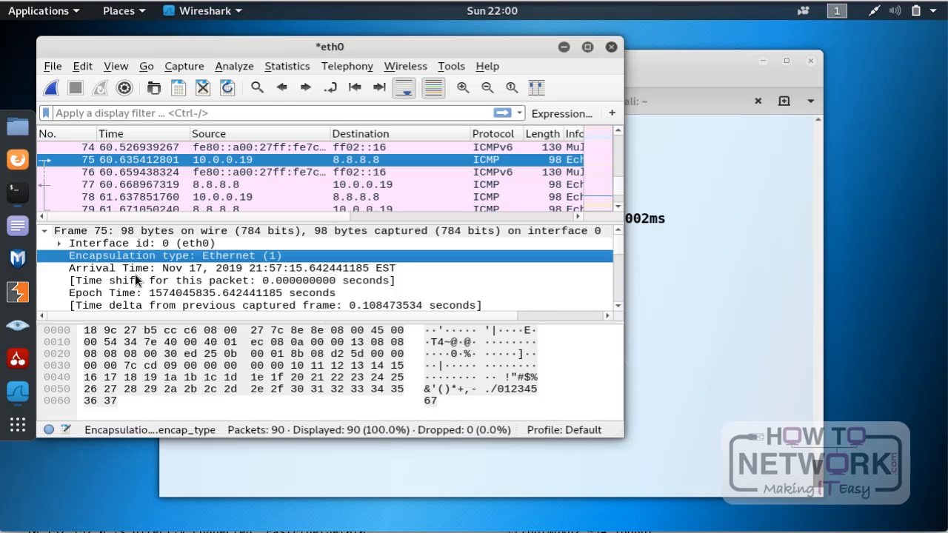
pyautogui.scroll(-4, 135, 276)
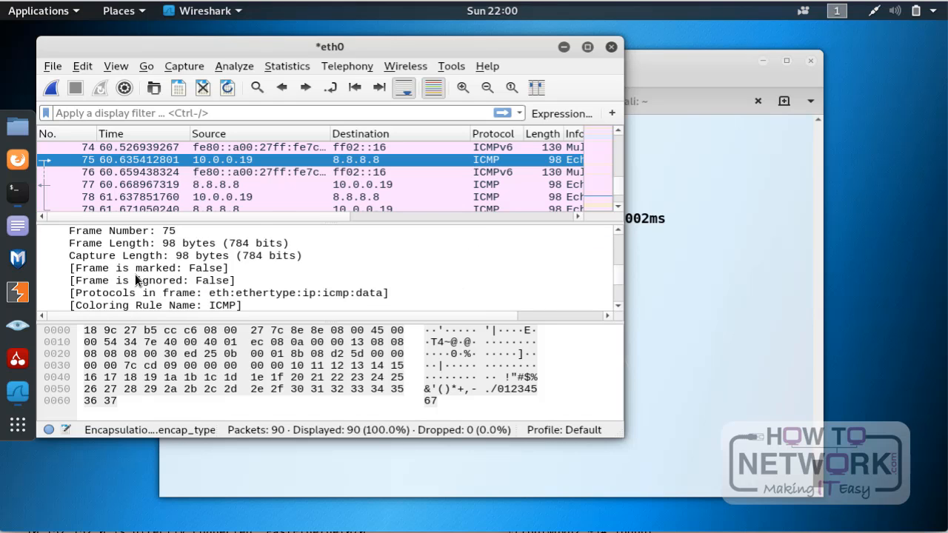
pyautogui.scroll(-1, 135, 279)
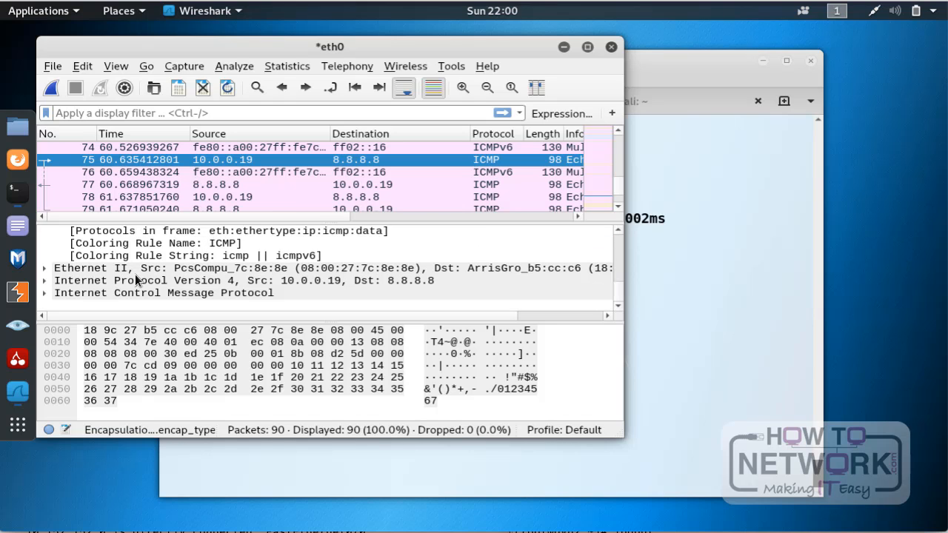
# Step: Expand packet 75's Ethernet II header and inspect its source address, destination address and type, leaving the source details collapsed
pyautogui.click(71, 271)
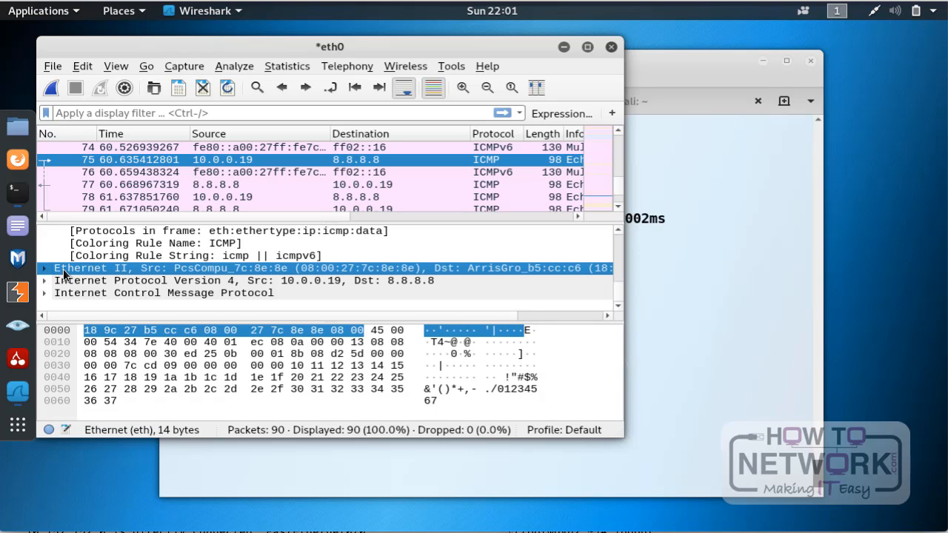
pyautogui.click(45, 270)
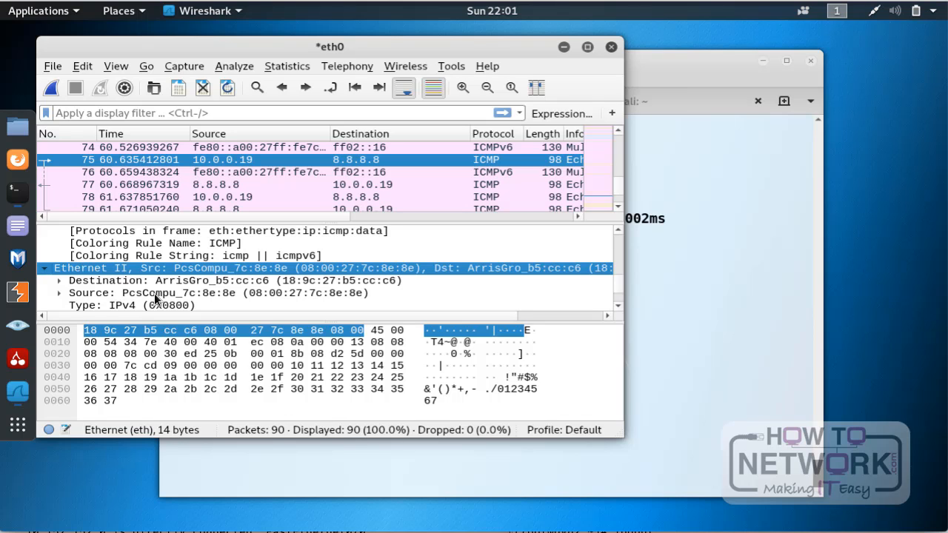
pyautogui.click(58, 292)
pyautogui.scroll(-1, 135, 292)
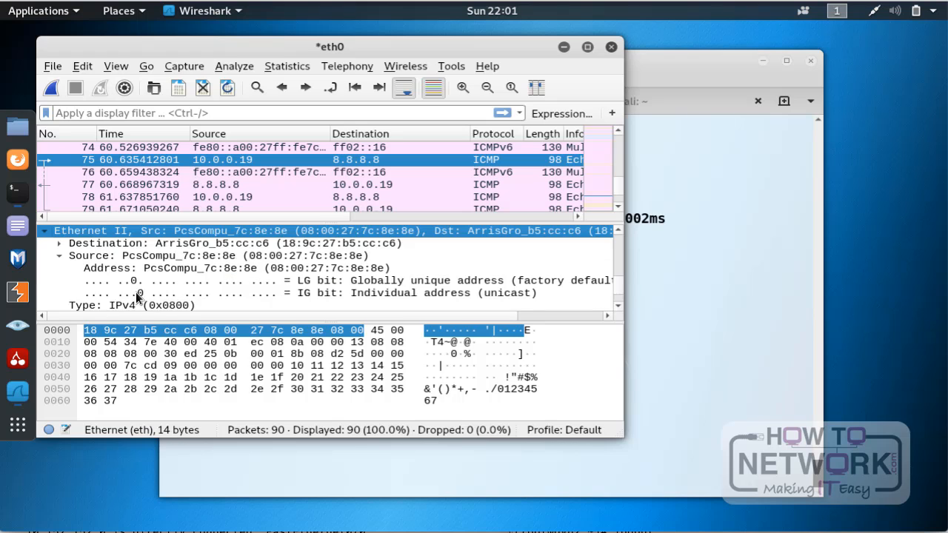
pyautogui.click(284, 255)
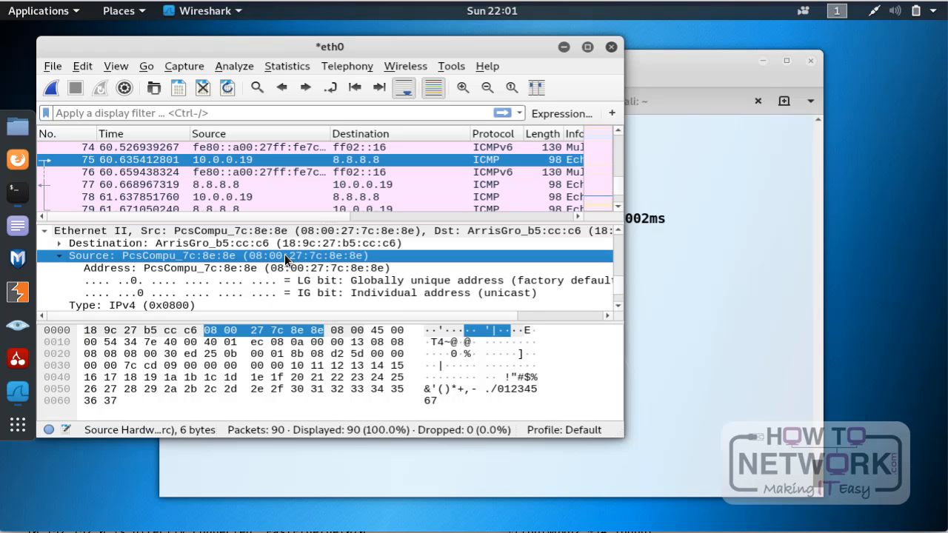
pyautogui.click(245, 242)
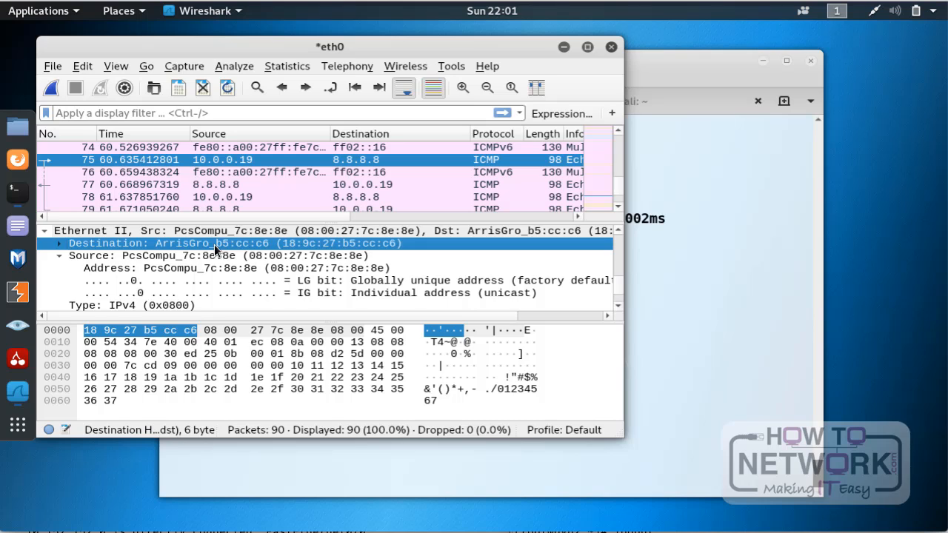
pyautogui.click(59, 256)
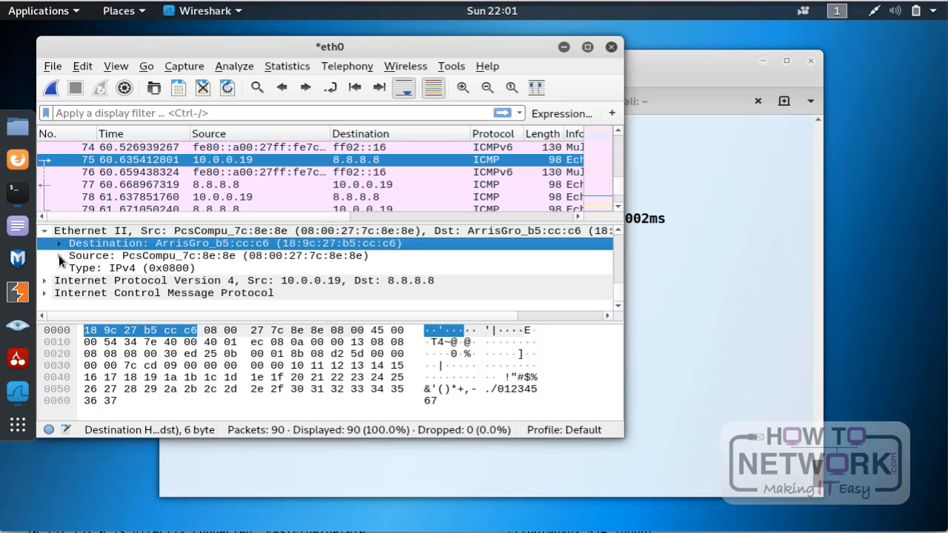
pyautogui.click(105, 267)
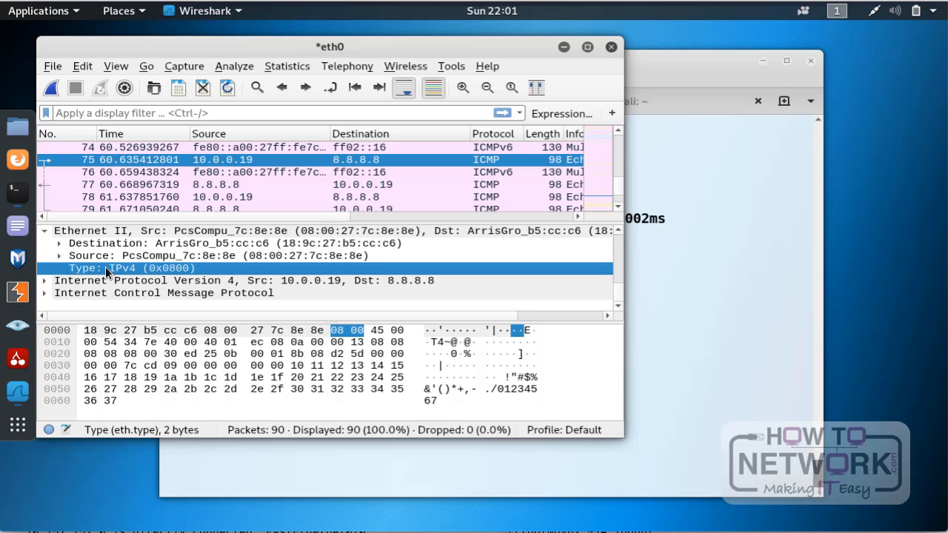
# Step: Expand packet 75's Internet Protocol Version 4 header, inspect the Differentiated Services Field and collapse that field again
pyautogui.click(46, 284)
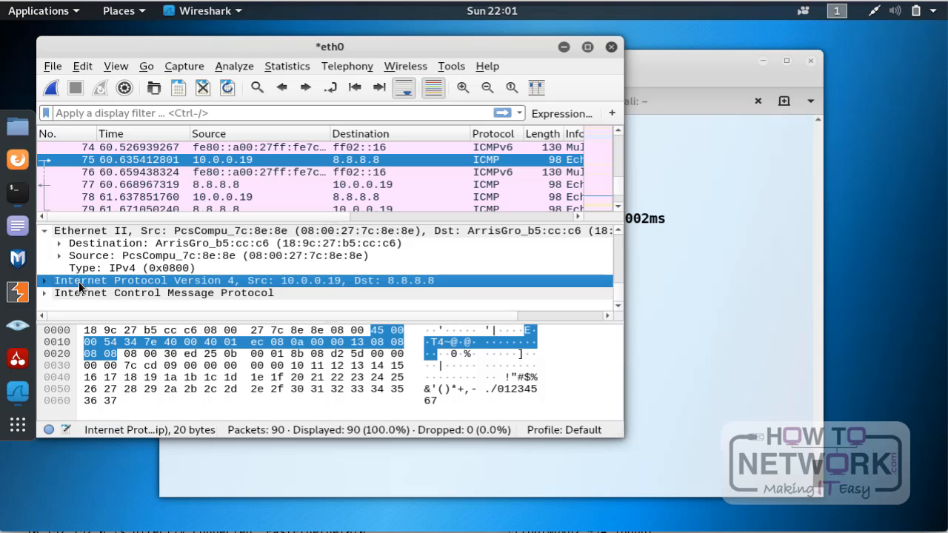
pyautogui.click(44, 284)
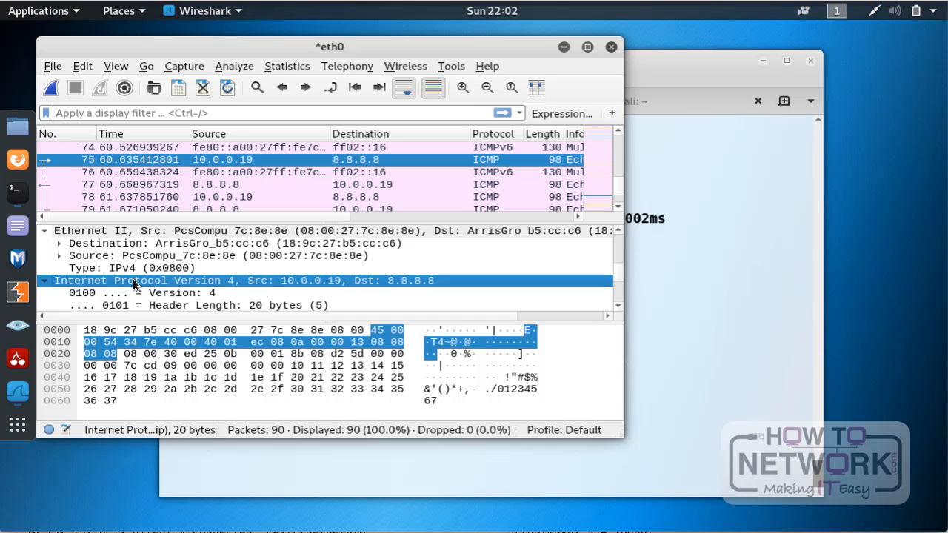
pyautogui.scroll(-1, 133, 278)
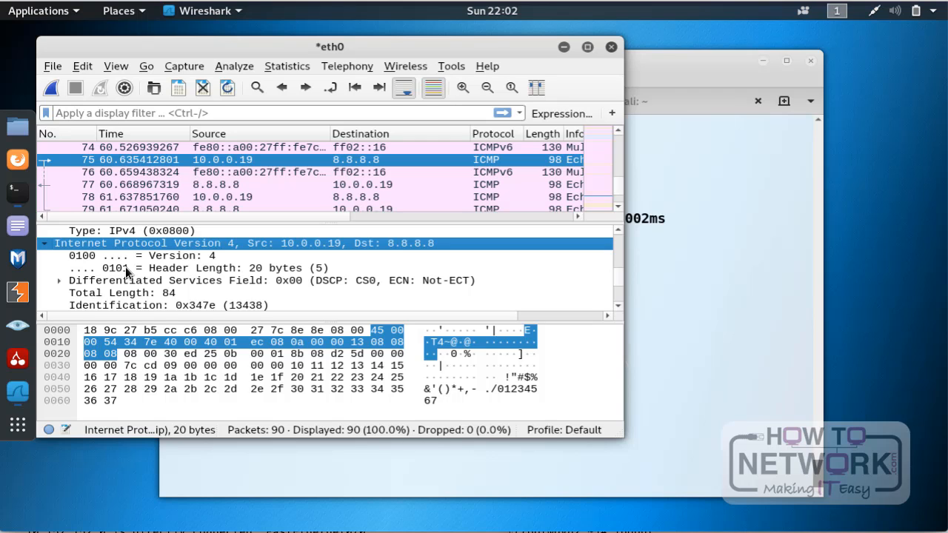
pyautogui.click(60, 279)
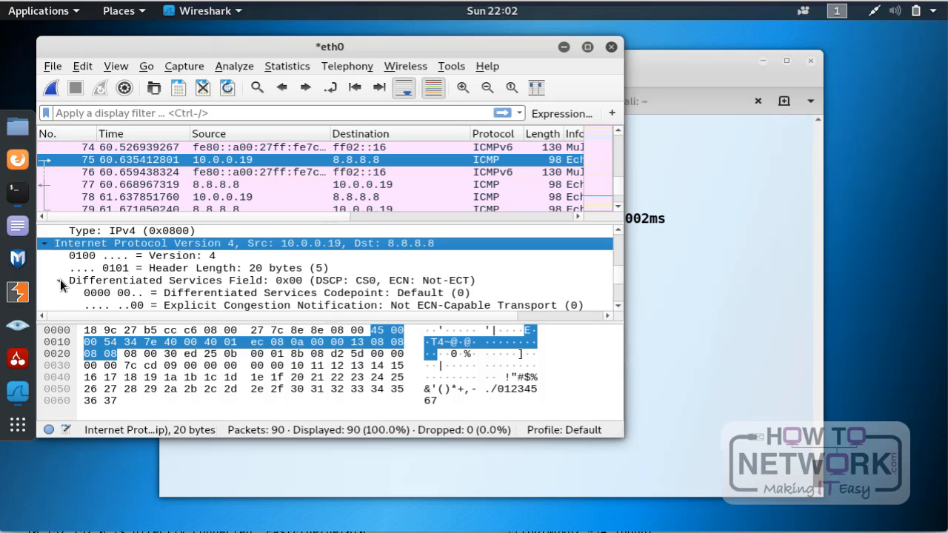
pyautogui.click(60, 279)
pyautogui.click(60, 279)
pyautogui.scroll(-1, 186, 288)
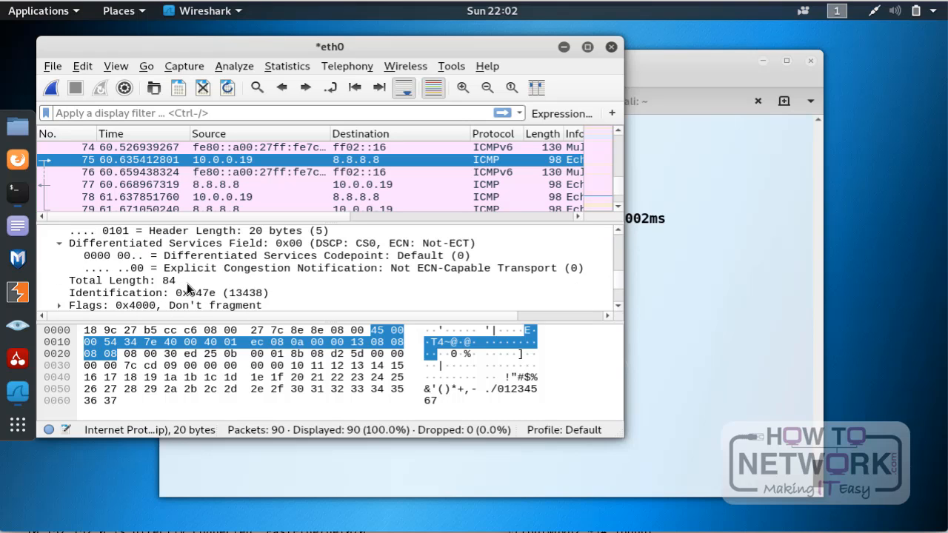
pyautogui.click(59, 242)
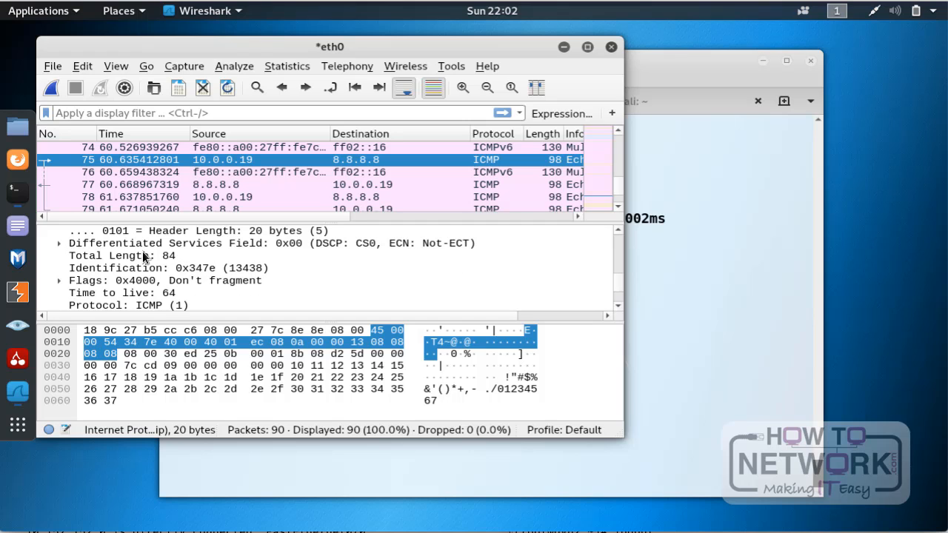
# Step: Examine the remaining IPv4 header fields, from total length and flags to the source and destination addresses
pyautogui.scroll(-2, 111, 272)
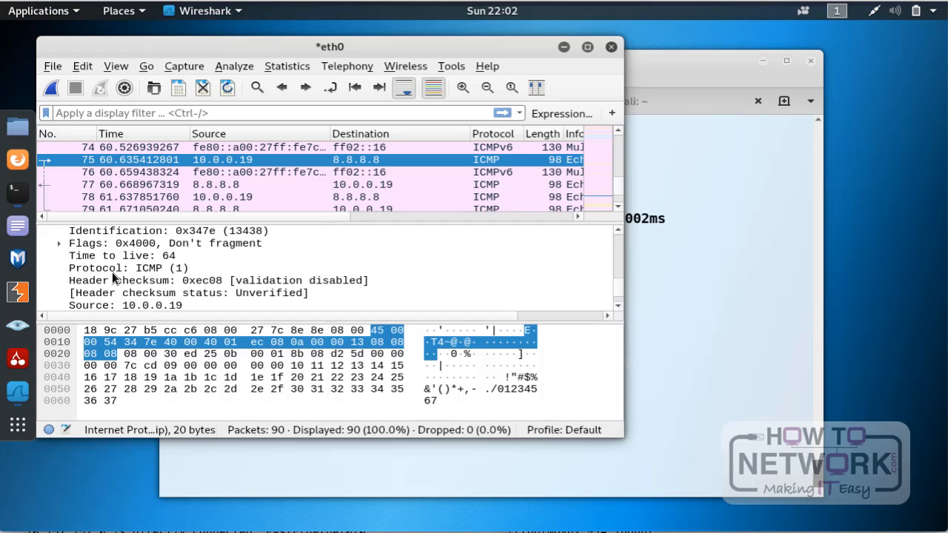
pyautogui.scroll(1, 112, 272)
pyautogui.scroll(1, 112, 272)
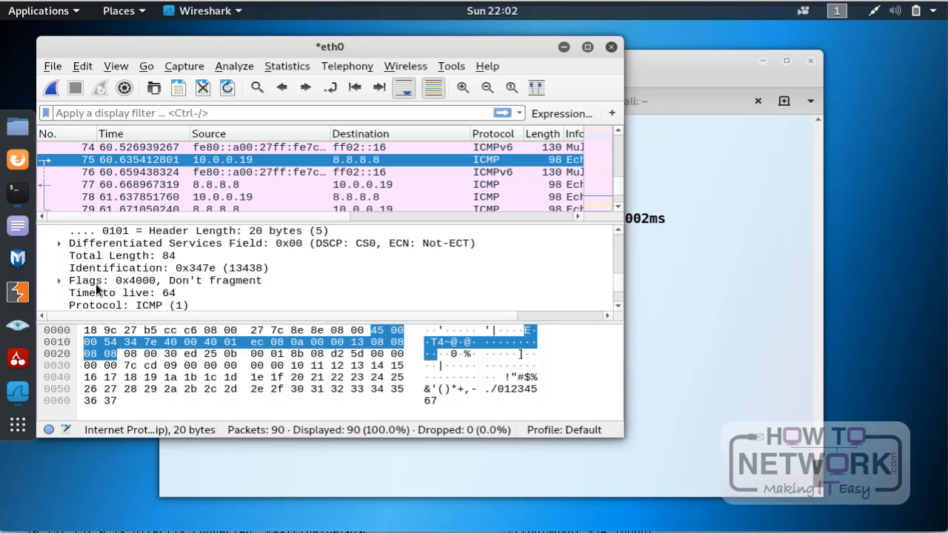
pyautogui.scroll(-2, 94, 283)
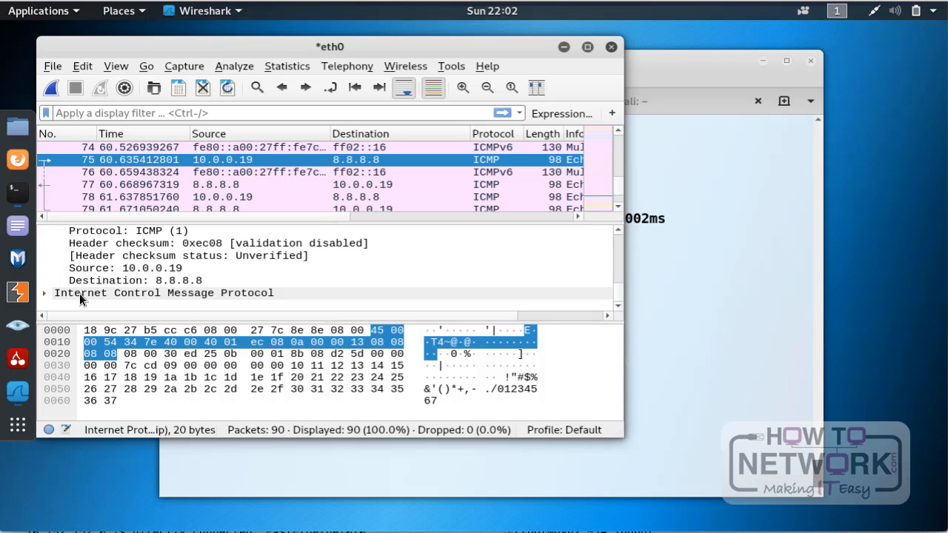
# Step: Expand packet 75's Internet Control Message Protocol section and examine its type, checksum, sequence numbers, response frame and timestamps
pyautogui.click(80, 293)
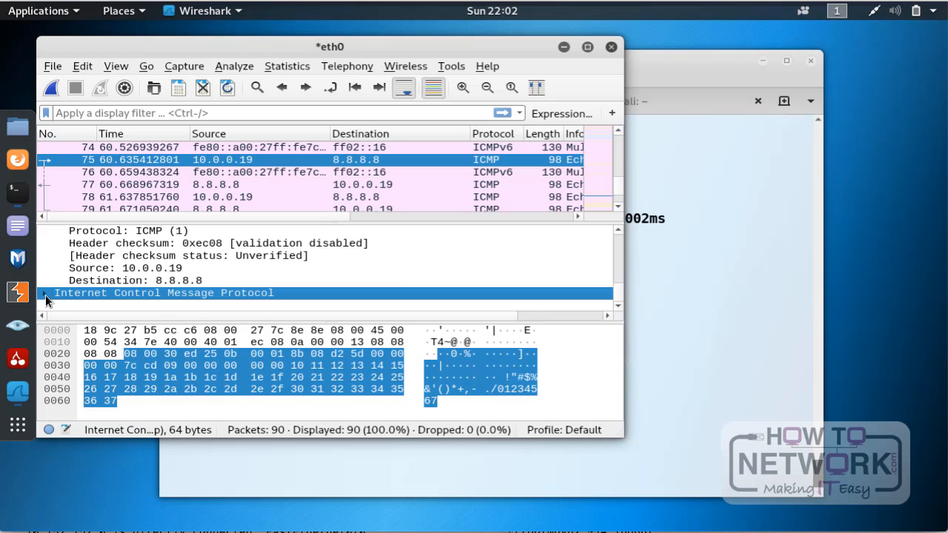
pyautogui.click(45, 294)
pyautogui.scroll(-1, 165, 252)
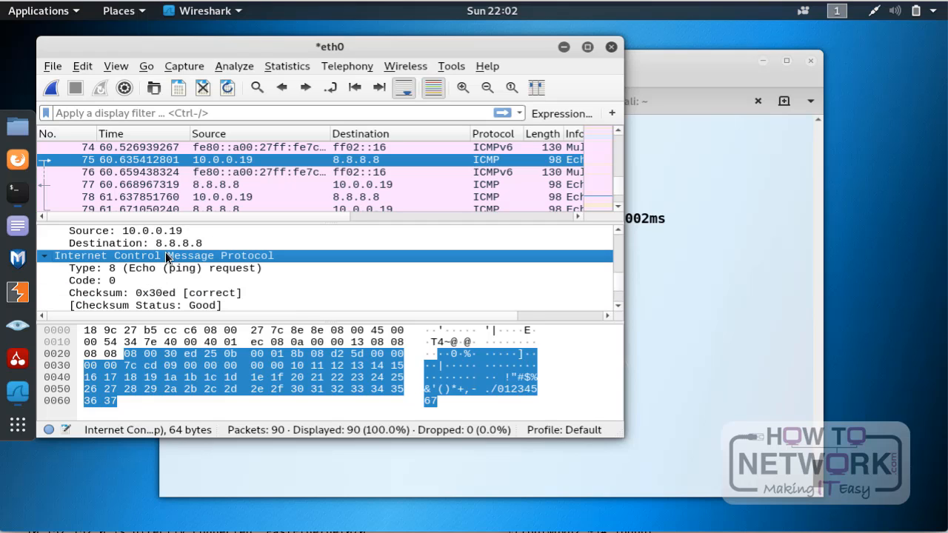
pyautogui.click(171, 272)
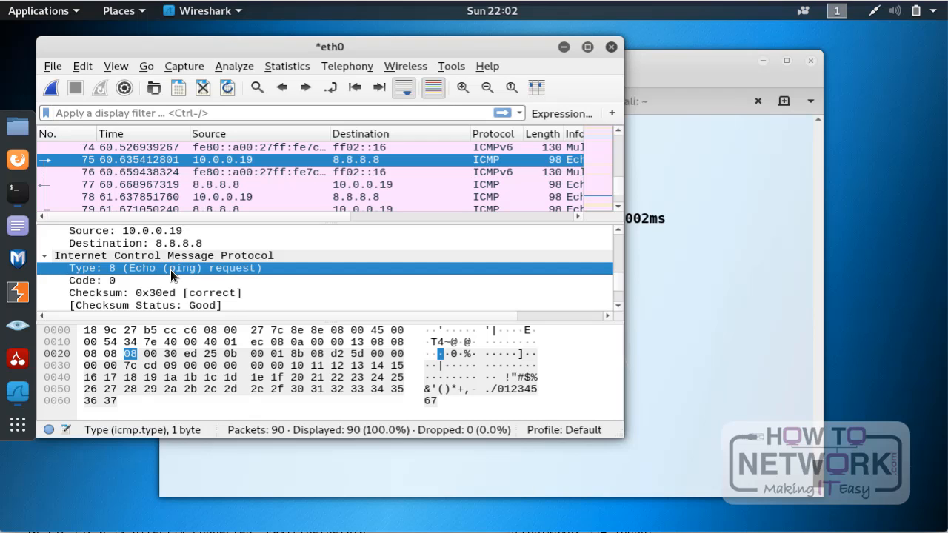
pyautogui.scroll(-2, 171, 274)
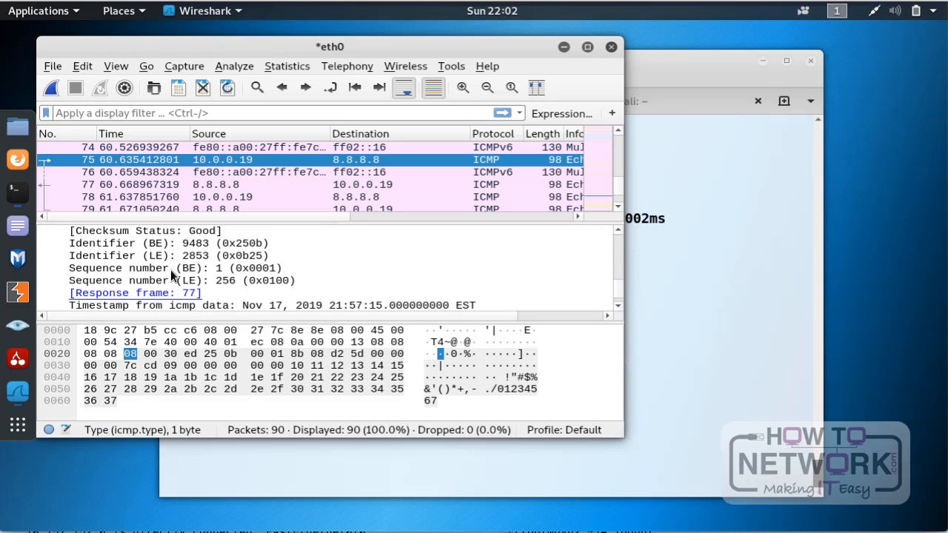
pyautogui.scroll(-1, 170, 274)
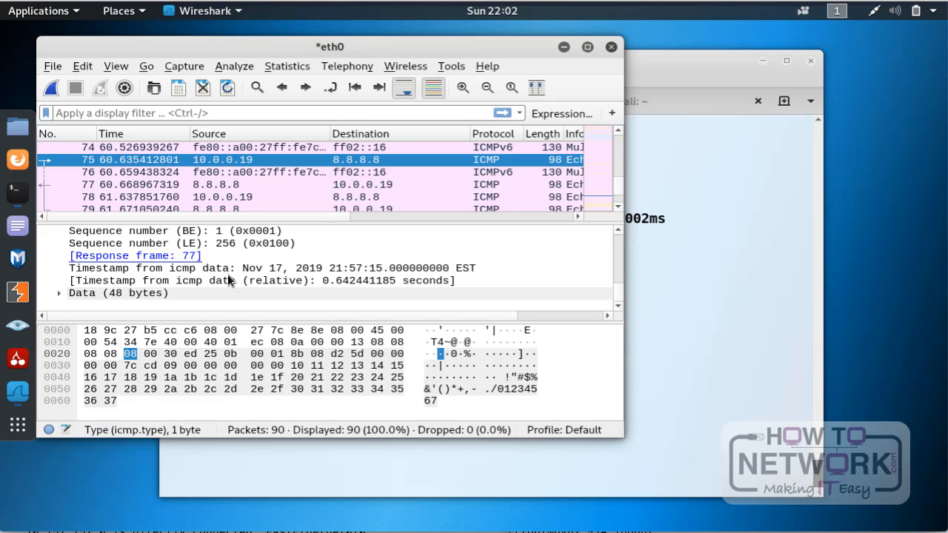
pyautogui.scroll(12, 229, 280)
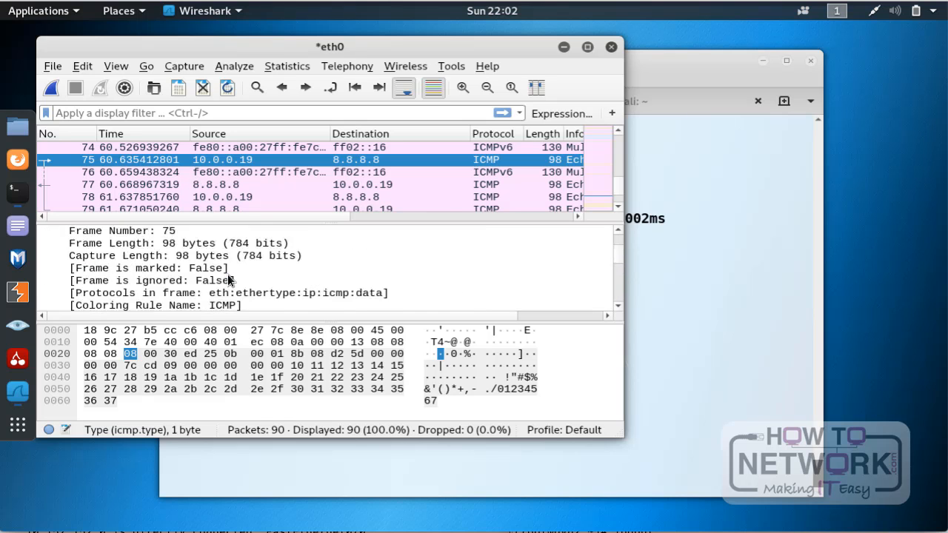
pyautogui.scroll(-10, 228, 280)
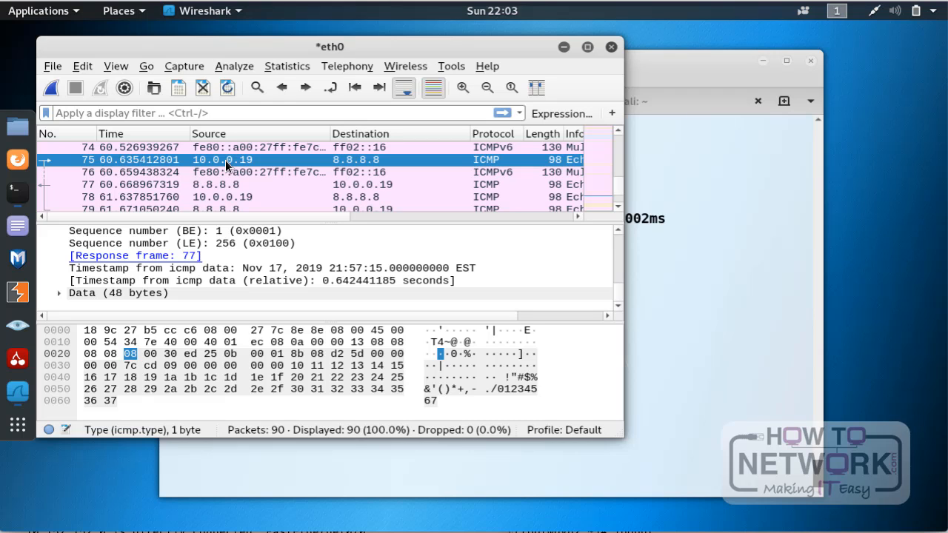
# Step: Examine the whole captured packet list, selecting packet 1 and the last packet, number 90, to compare the capture's start and end
pyautogui.scroll(20, 211, 169)
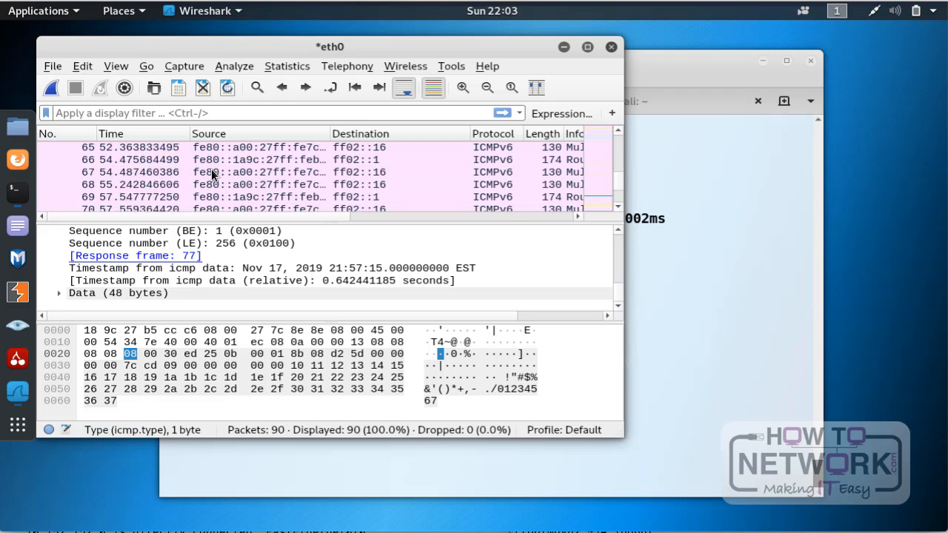
pyautogui.scroll(-20, 211, 169)
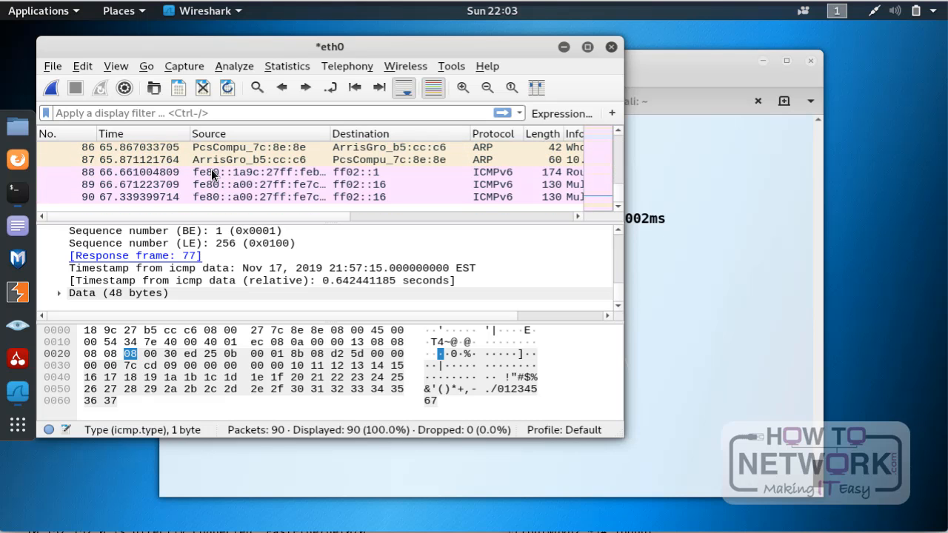
pyautogui.scroll(20, 211, 171)
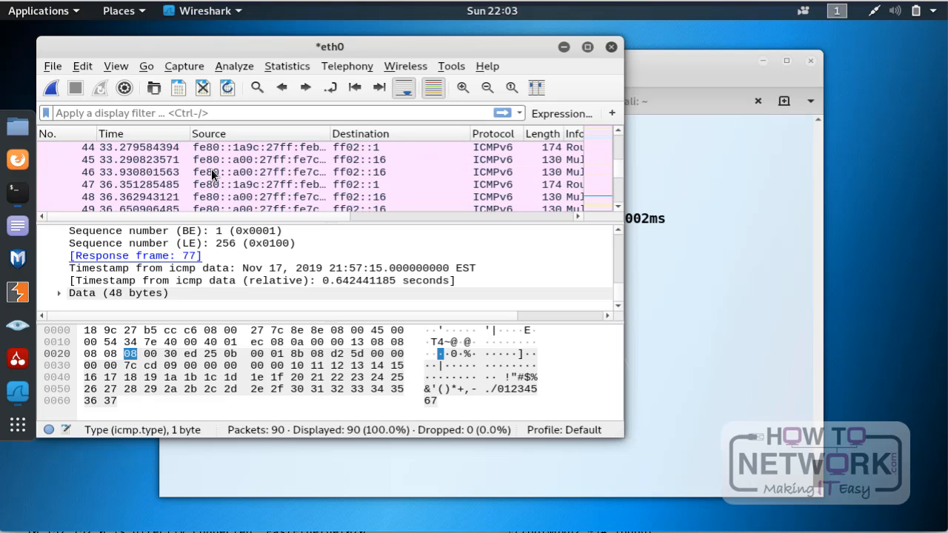
pyautogui.scroll(3, 211, 174)
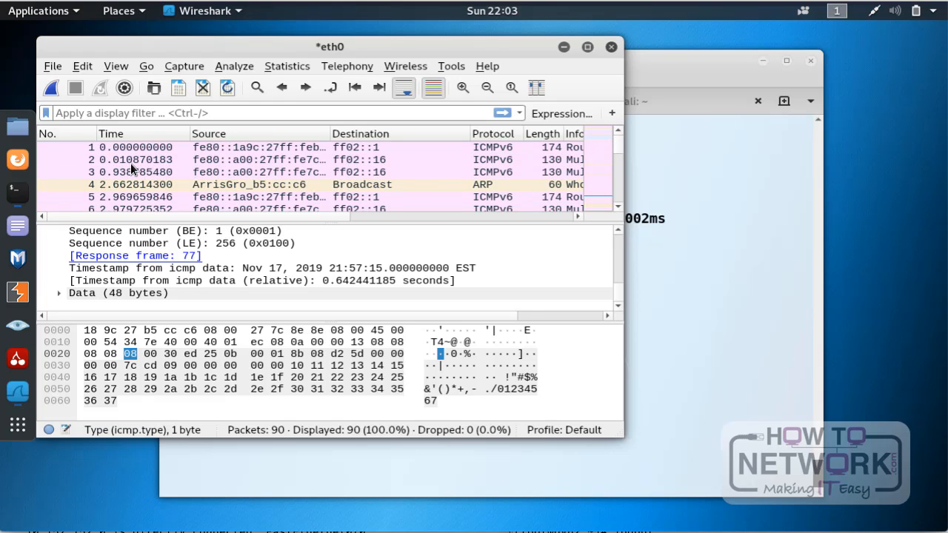
pyautogui.scroll(-20, 131, 163)
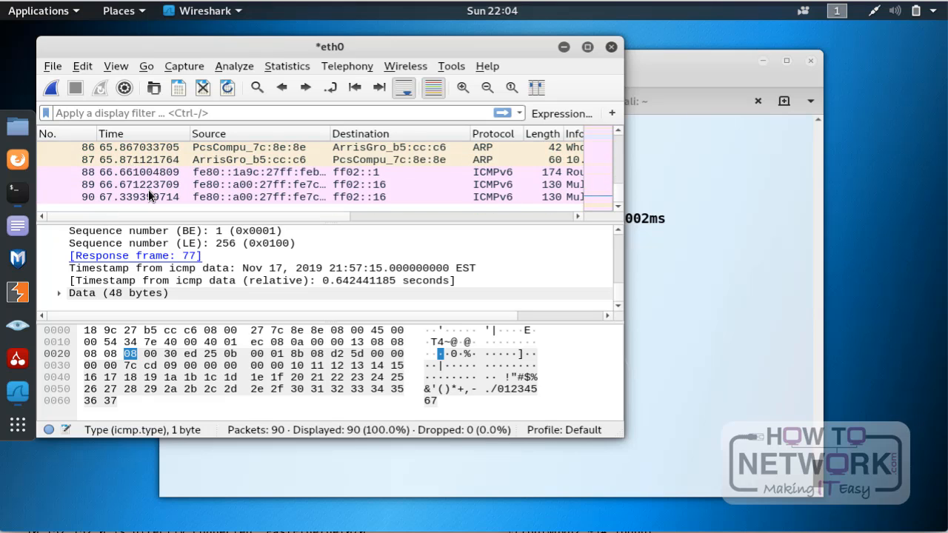
pyautogui.scroll(20, 159, 161)
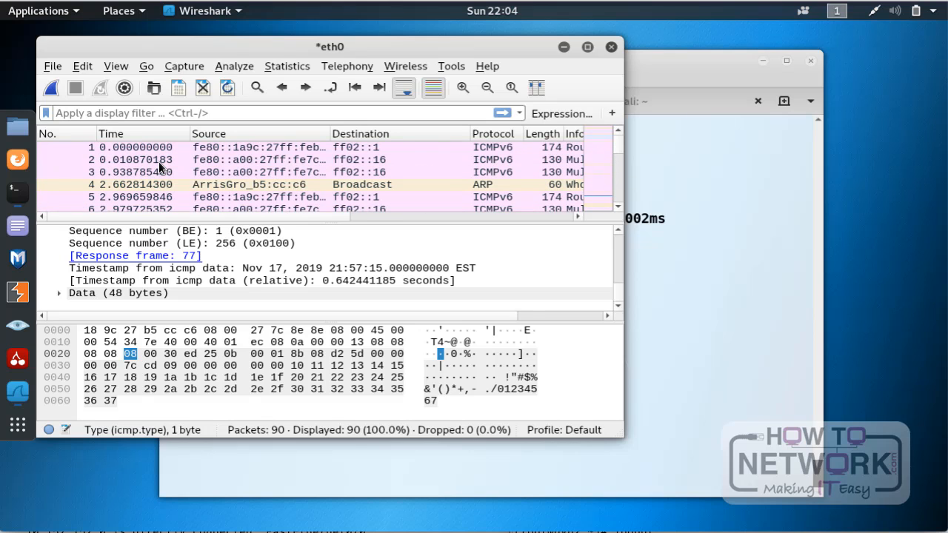
pyautogui.click(104, 147)
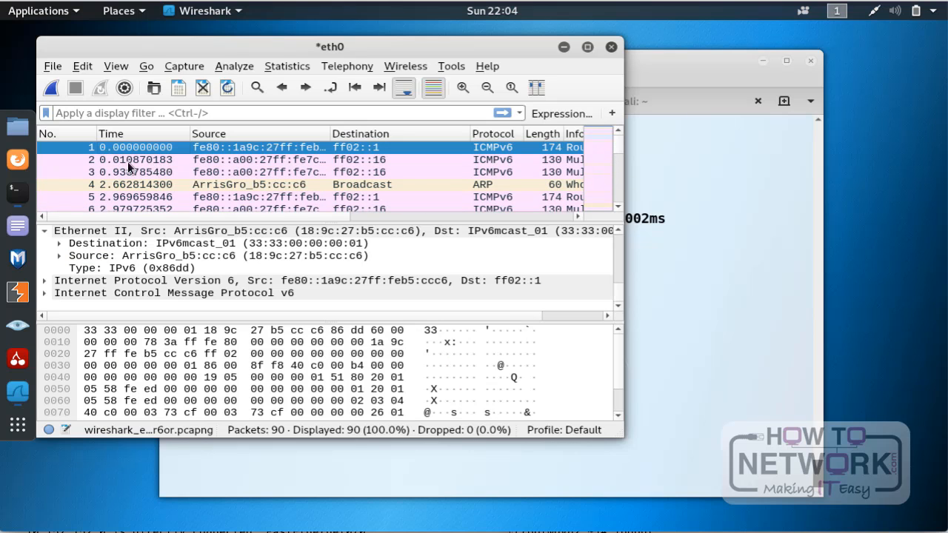
pyautogui.scroll(-20, 162, 184)
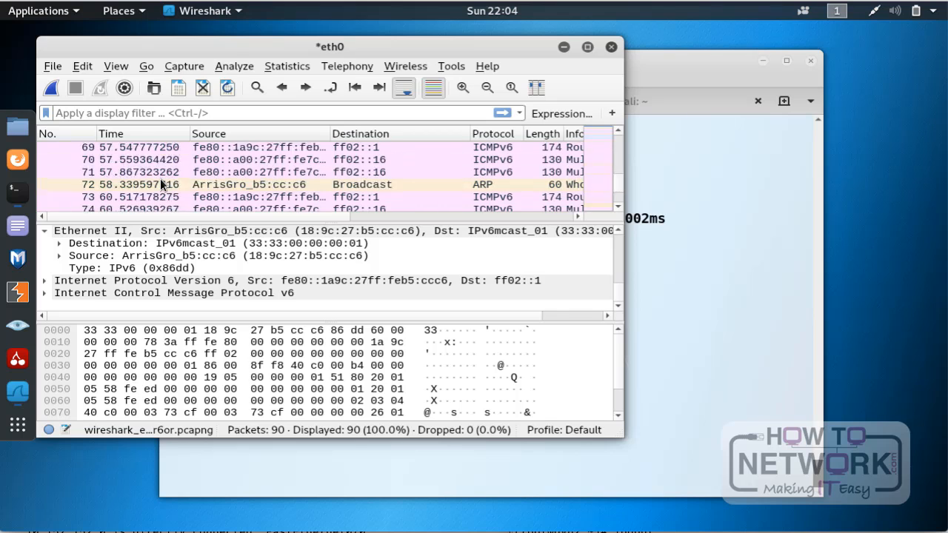
pyautogui.click(111, 197)
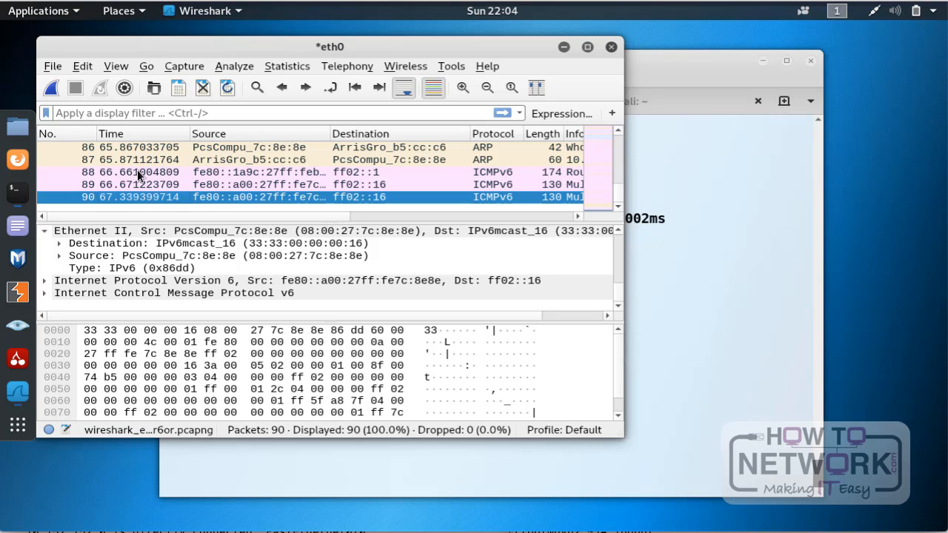
pyautogui.scroll(8, 138, 170)
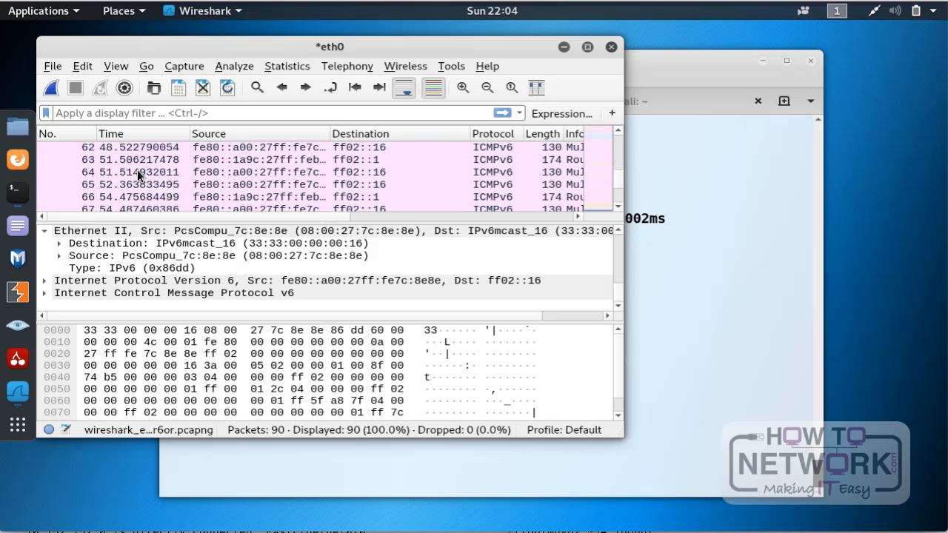
pyautogui.scroll(-8, 137, 169)
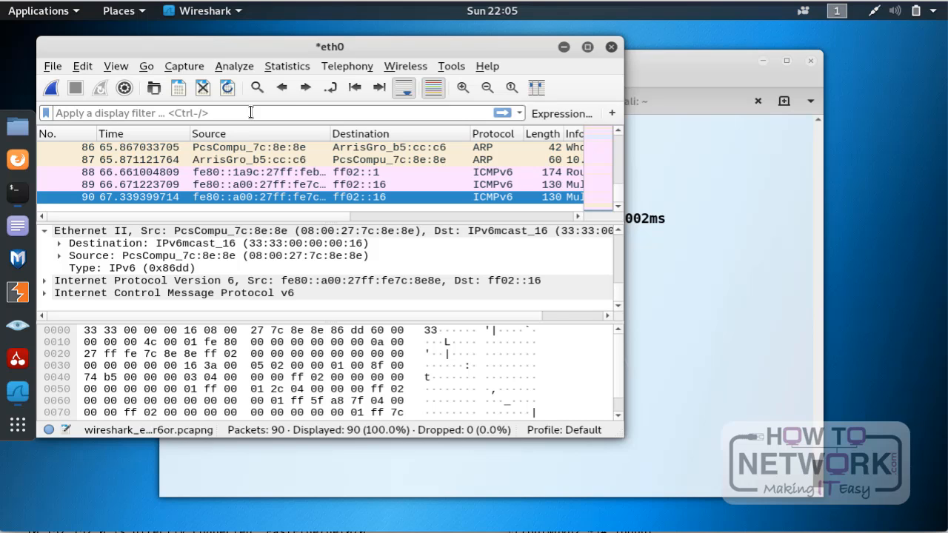
# Step: Open the display filter expression builder and browse its list of available protocol fields
pyautogui.click(563, 113)
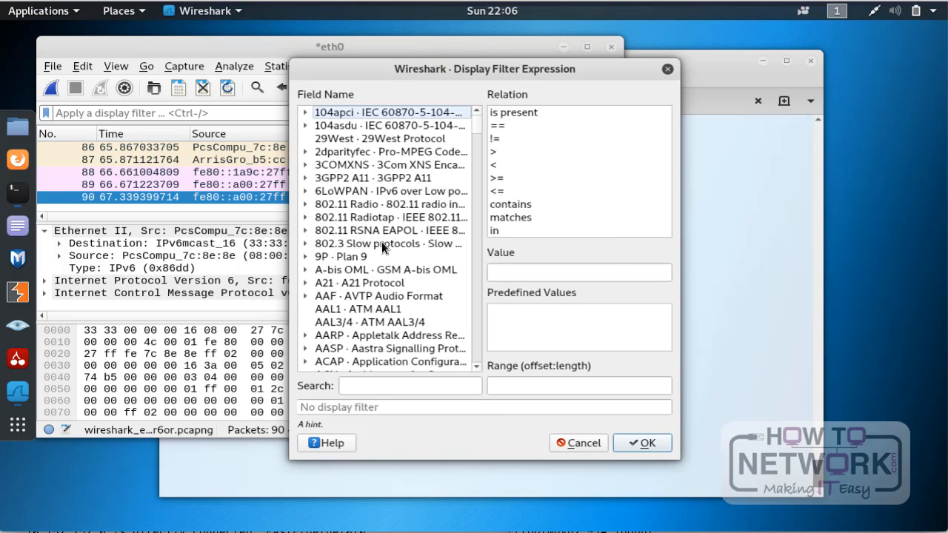
pyautogui.scroll(-4, 382, 245)
pyautogui.scroll(-20, 382, 242)
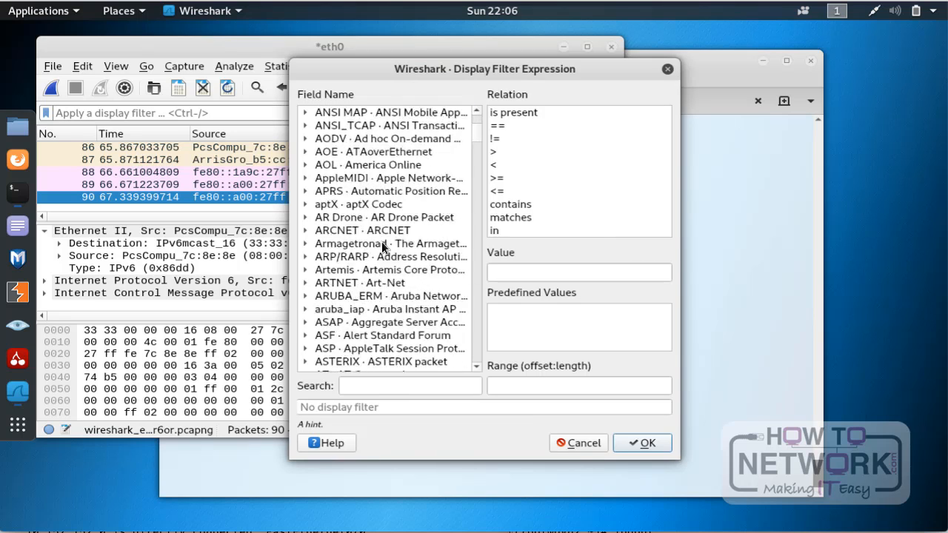
pyautogui.scroll(-20, 381, 241)
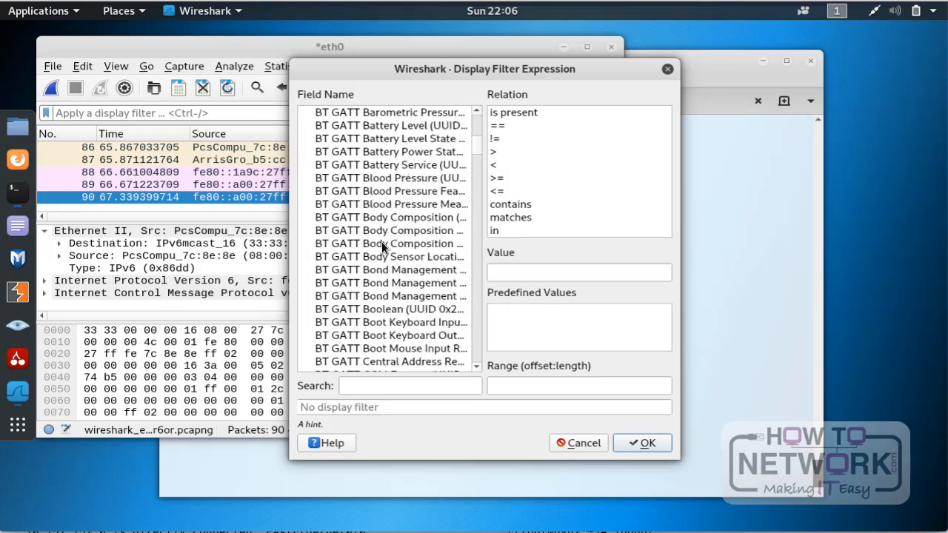
pyautogui.scroll(-20, 382, 241)
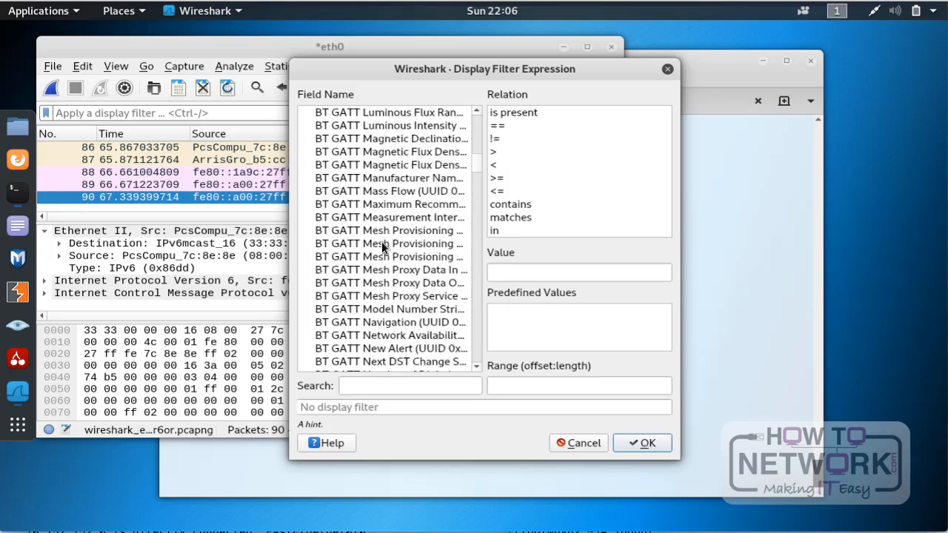
pyautogui.scroll(-20, 382, 241)
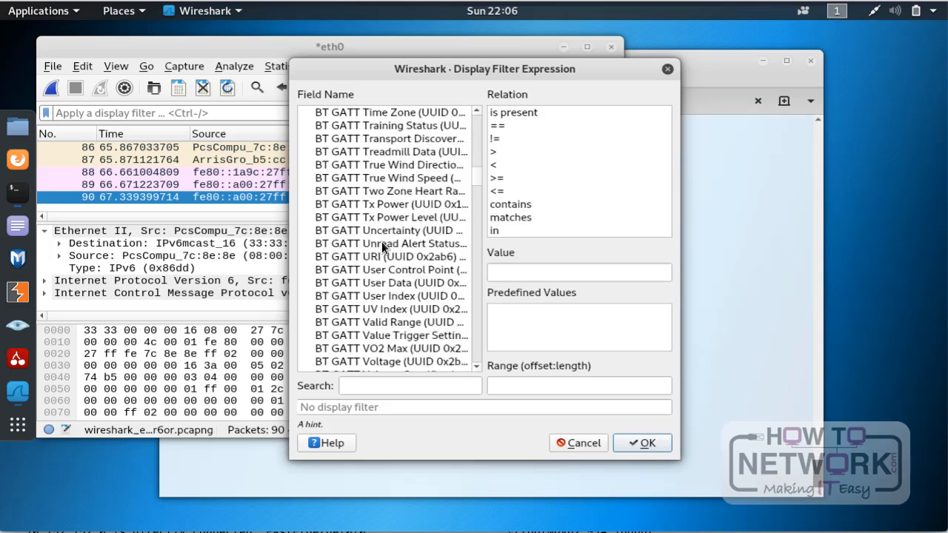
pyautogui.scroll(-5, 382, 241)
pyautogui.scroll(20, 382, 241)
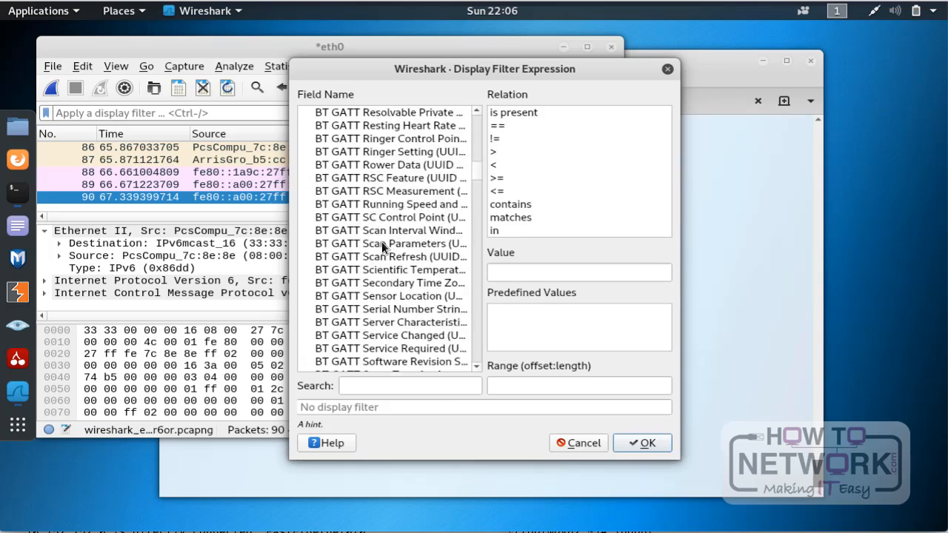
pyautogui.scroll(-14, 381, 241)
pyautogui.scroll(-16, 382, 244)
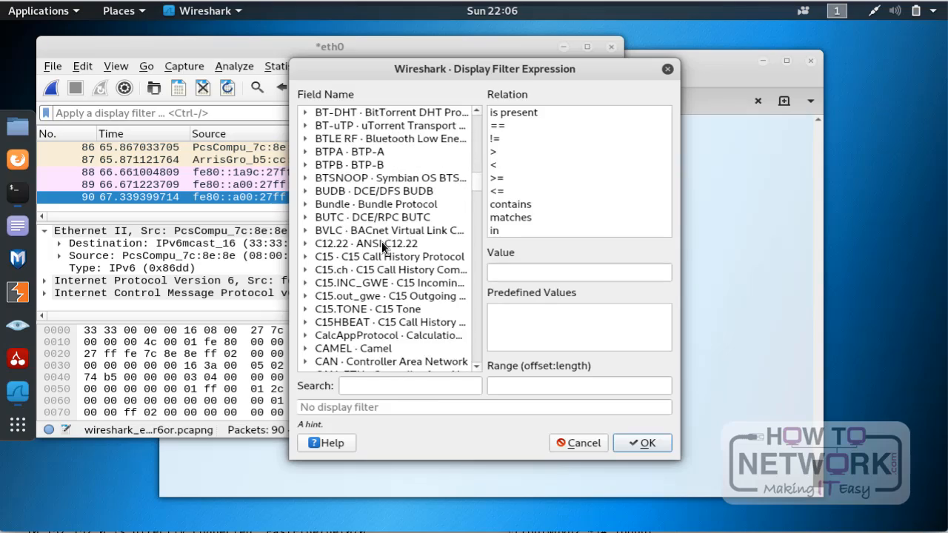
pyautogui.click(306, 166)
pyautogui.scroll(-12, 377, 278)
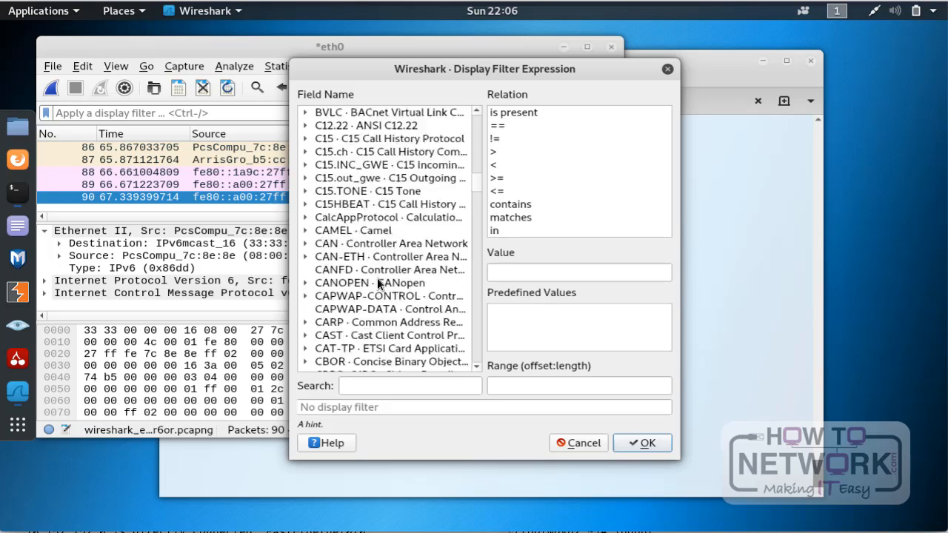
pyautogui.scroll(-6, 377, 278)
pyautogui.scroll(20, 377, 278)
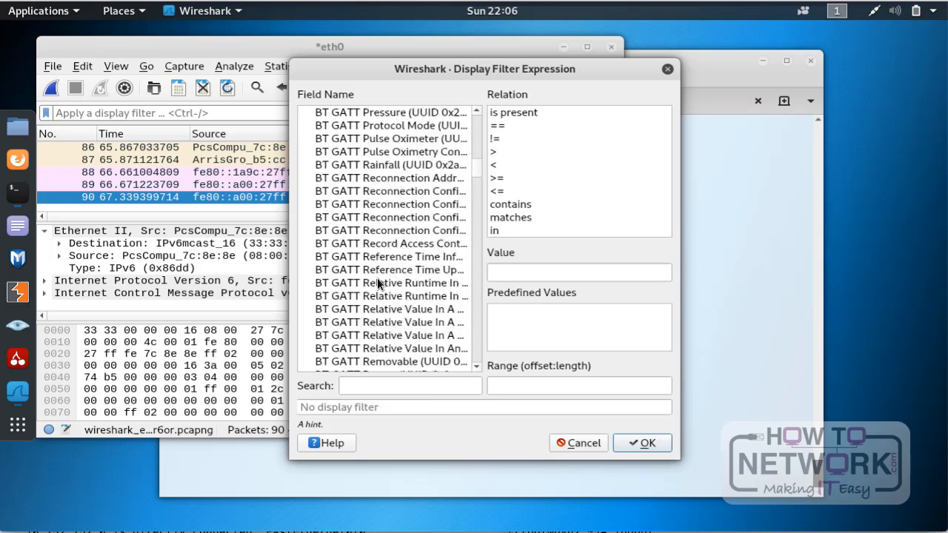
pyautogui.scroll(15, 377, 278)
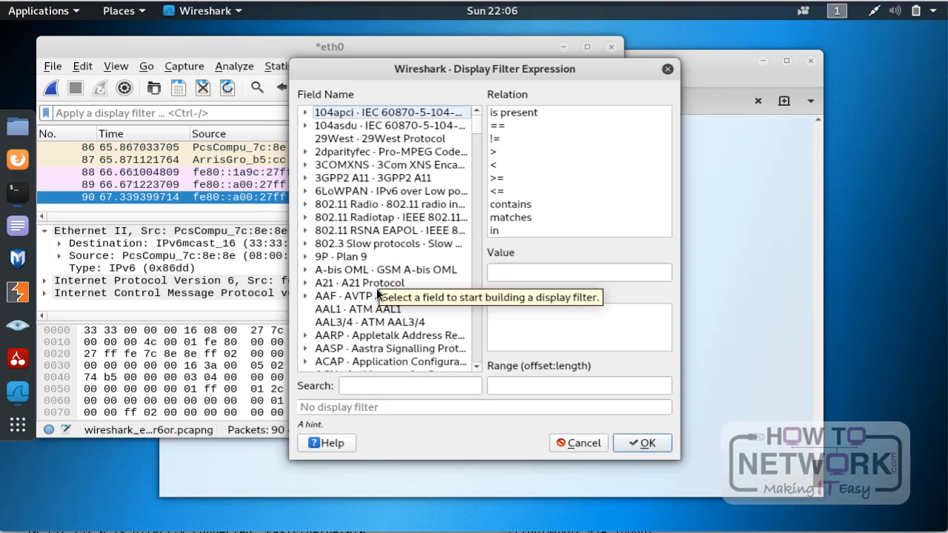
# Step: Search the filter fields for icmp, expand the ICMP protocol and select its icmp.type field
pyautogui.click(363, 387)
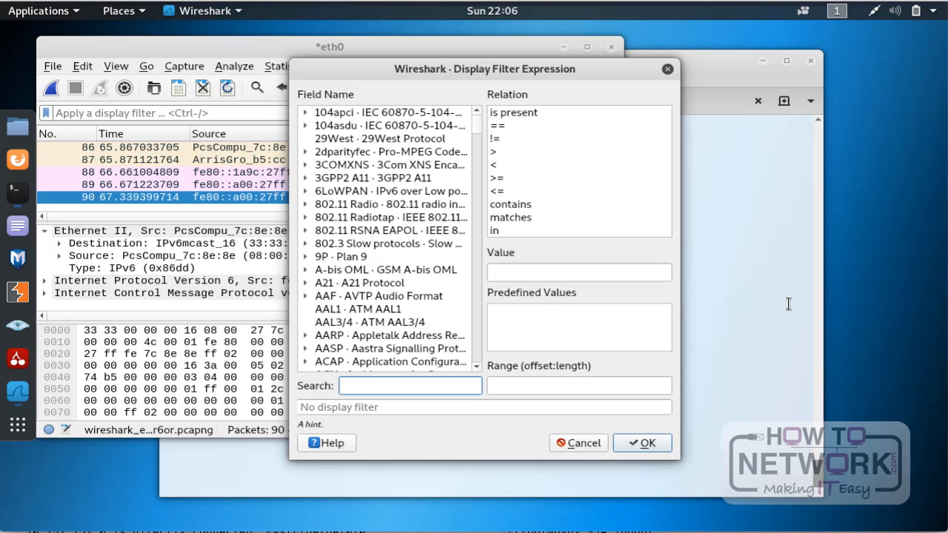
pyautogui.write('i')
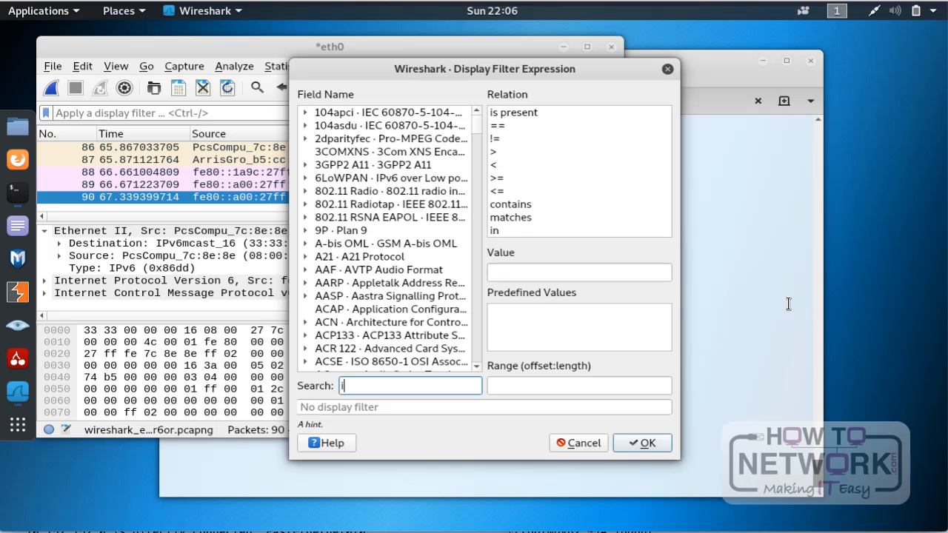
pyautogui.write('cm')
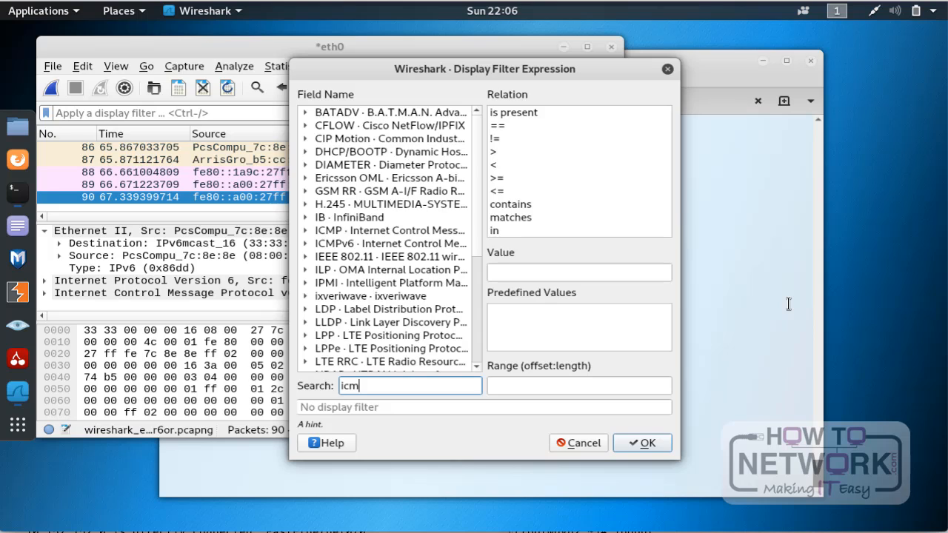
pyautogui.write('p')
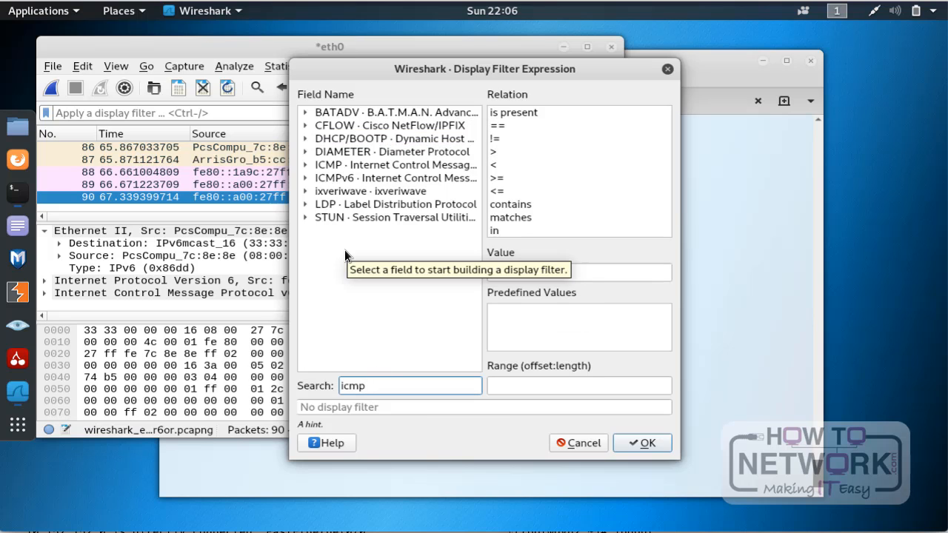
pyautogui.click(305, 165)
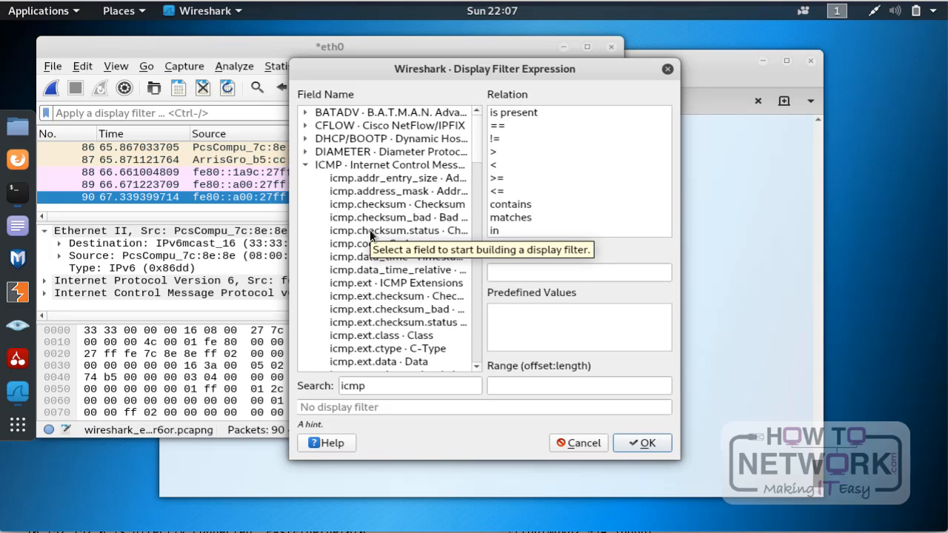
pyautogui.scroll(-10, 369, 230)
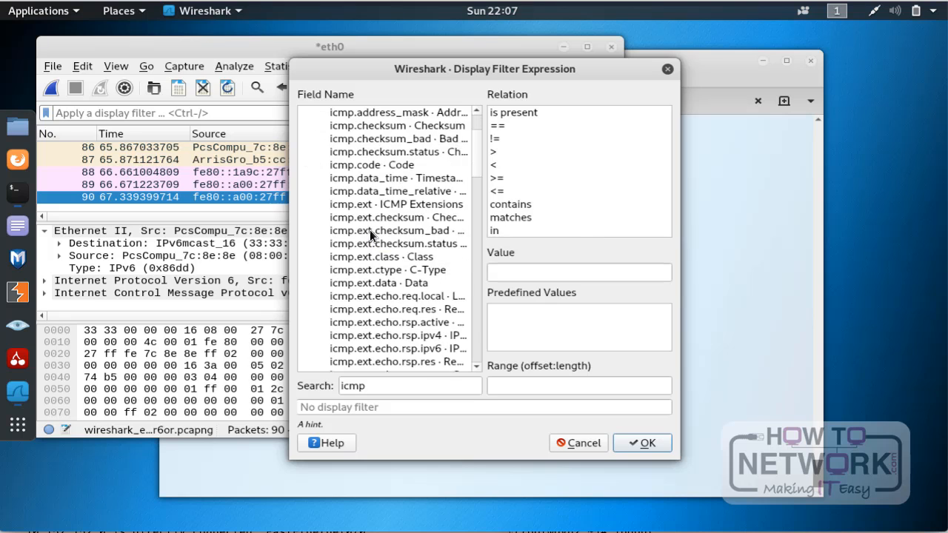
pyautogui.scroll(-2, 369, 230)
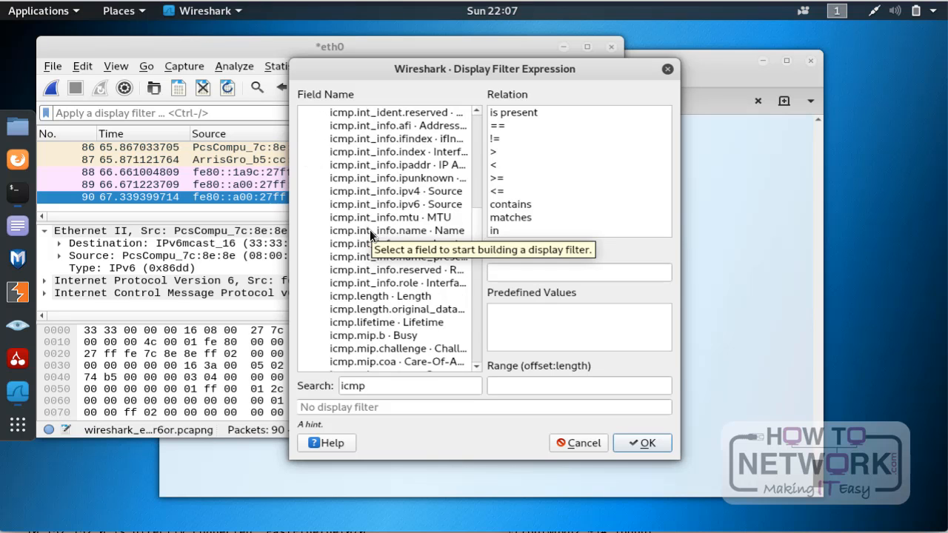
pyautogui.scroll(-5, 369, 230)
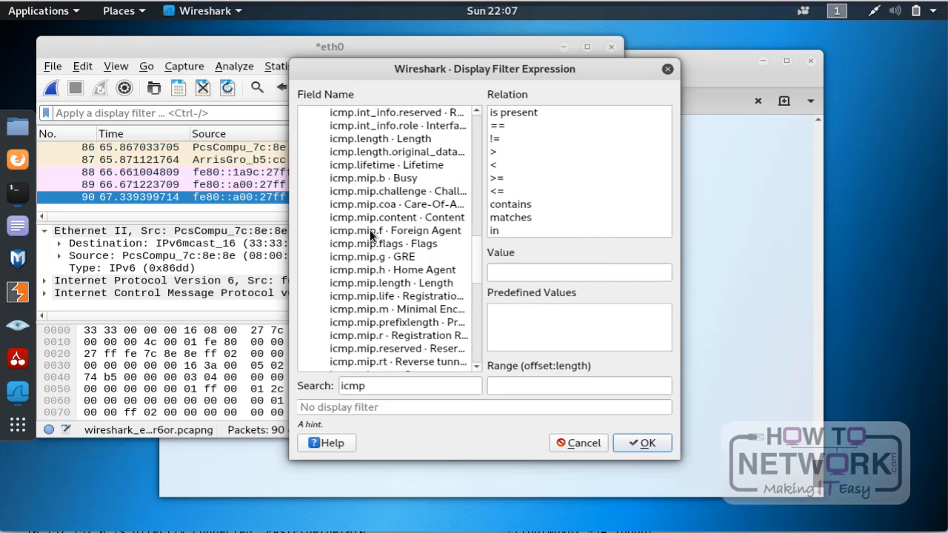
pyautogui.scroll(-10, 370, 229)
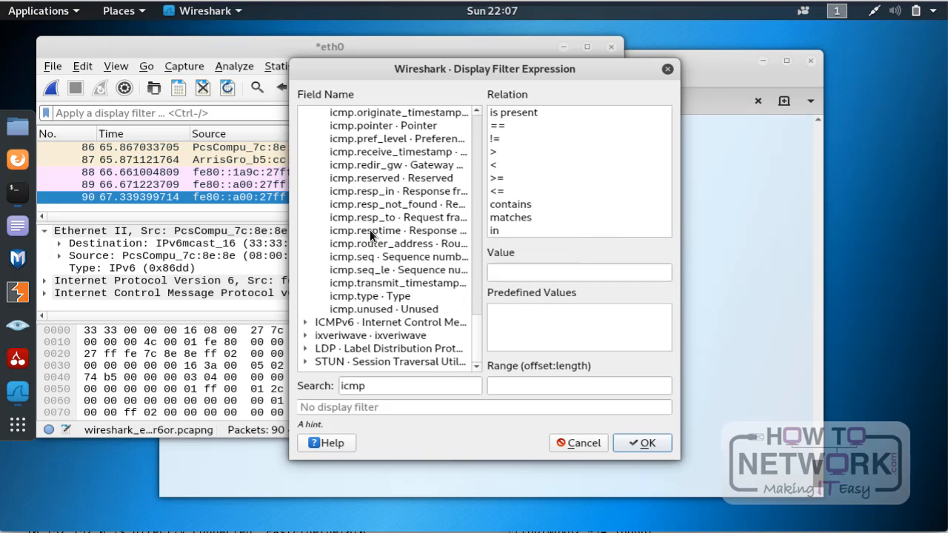
pyautogui.click(369, 296)
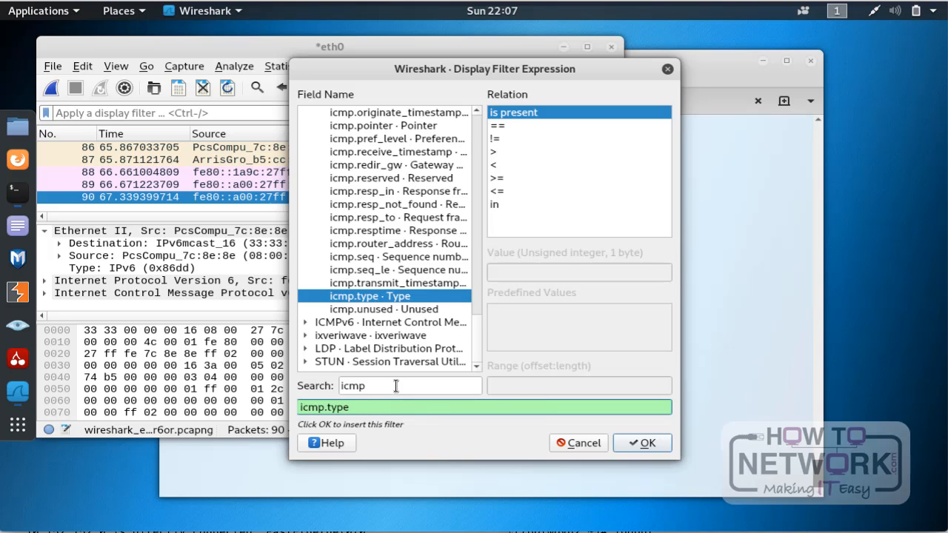
# Step: Set the relation to == with the value 8 and insert icmp.type == 8 as the display filter expression
pyautogui.click(500, 127)
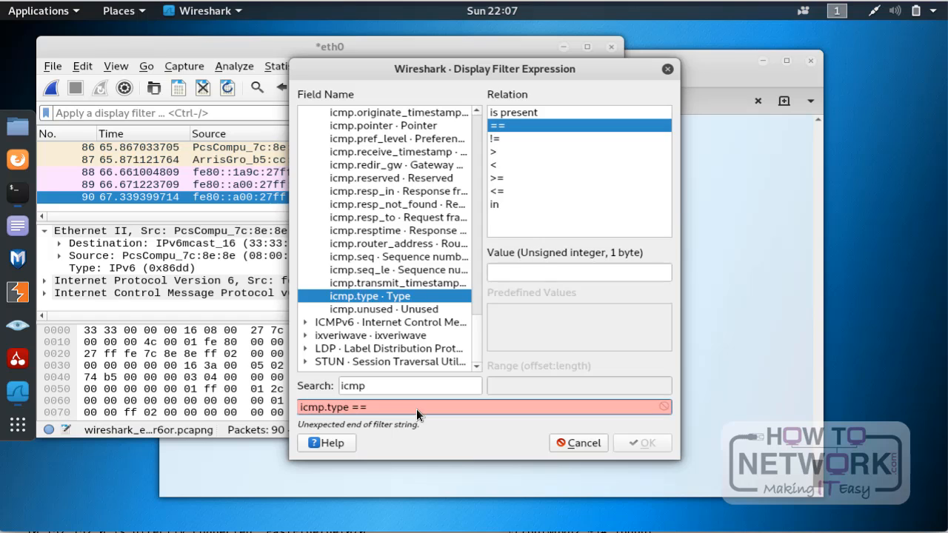
pyautogui.click(543, 273)
pyautogui.write('8')
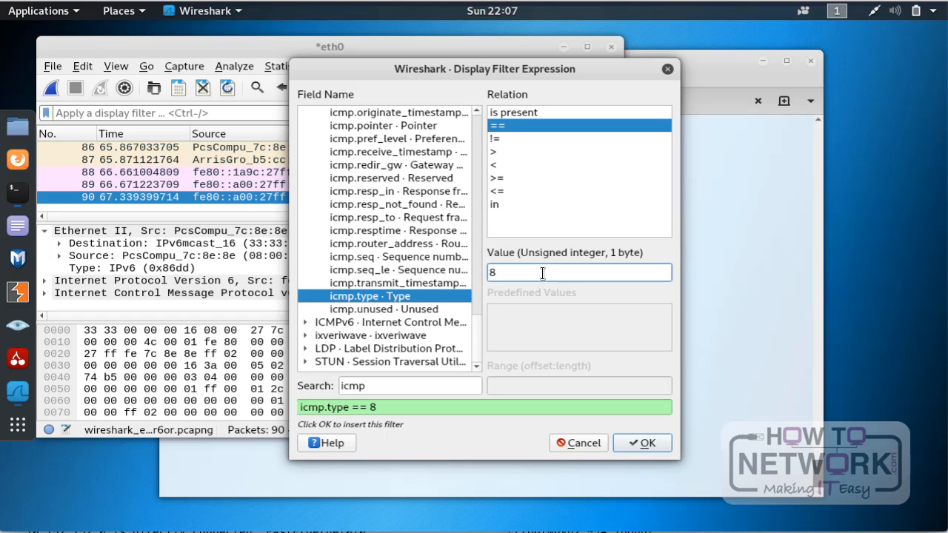
pyautogui.click(638, 440)
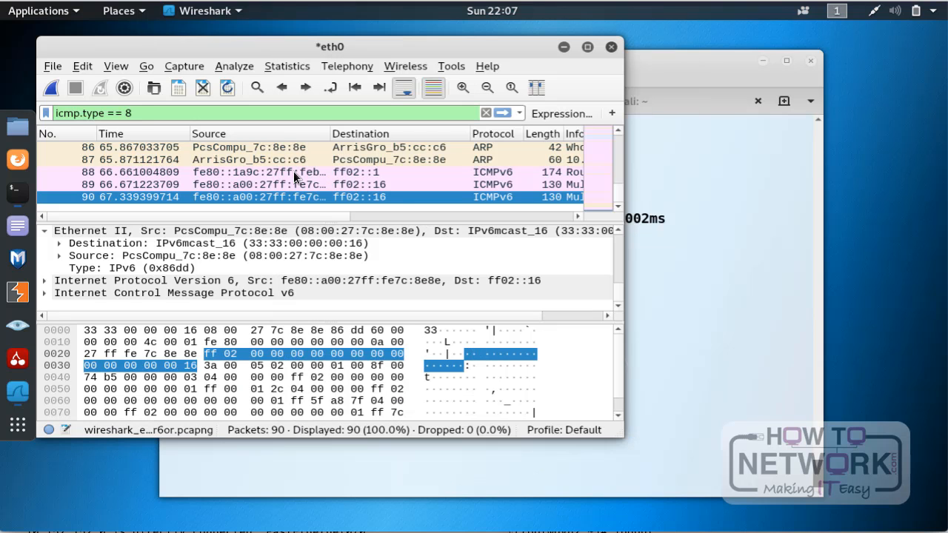
pyautogui.scroll(13, 266, 182)
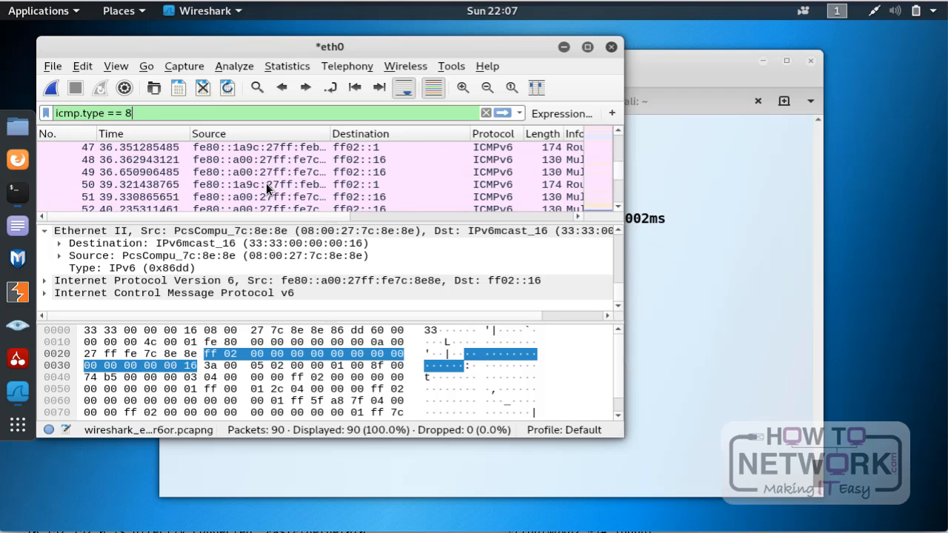
# Step: Apply the icmp.type == 8 display filter to the captured packets
pyautogui.scroll(15, 265, 183)
pyautogui.scroll(-20, 266, 182)
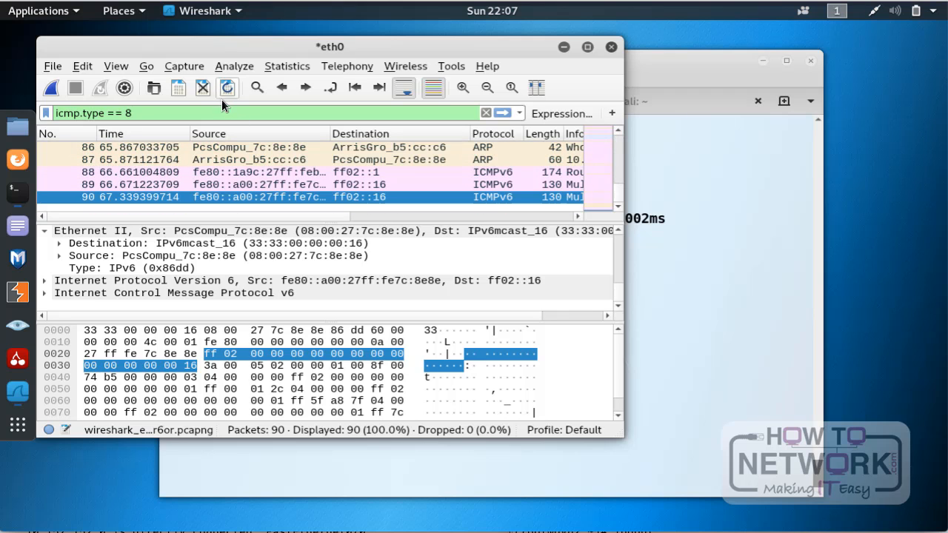
pyautogui.press('Return')
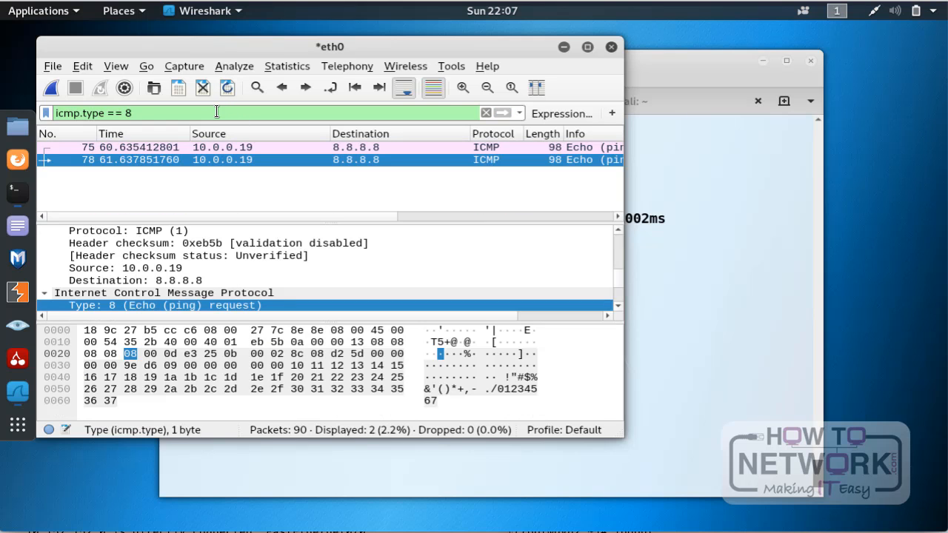
# Step: Compare the two filtered echo request packets, numbers 75 and 78, including their Info column details
pyautogui.click(119, 147)
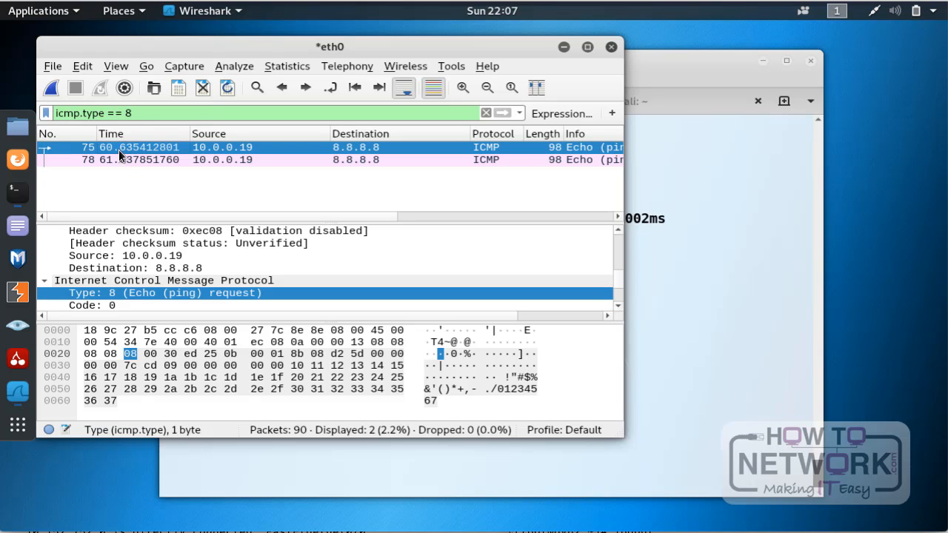
pyautogui.click(120, 160)
pyautogui.click(123, 147)
pyautogui.click(123, 160)
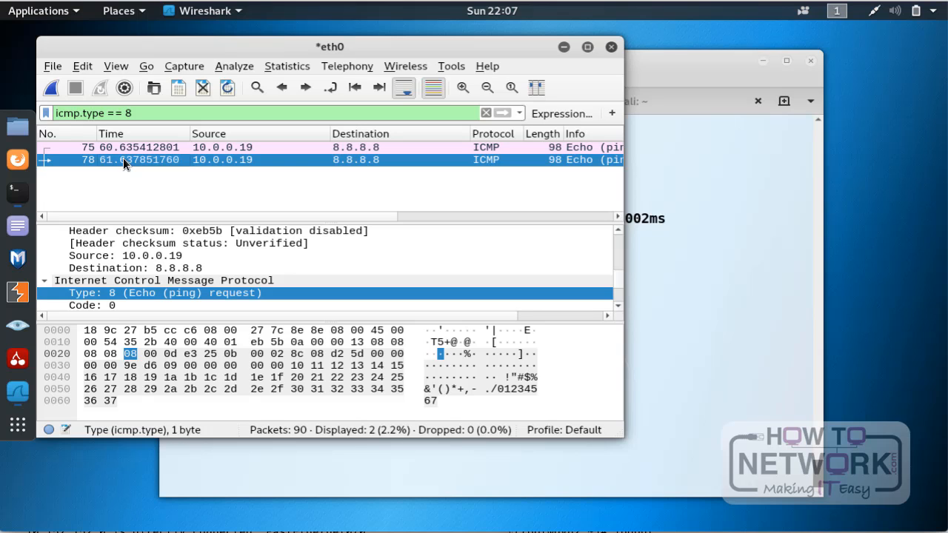
pyautogui.moveTo(242, 215); pyautogui.dragTo(355, 212)
pyautogui.click(423, 148)
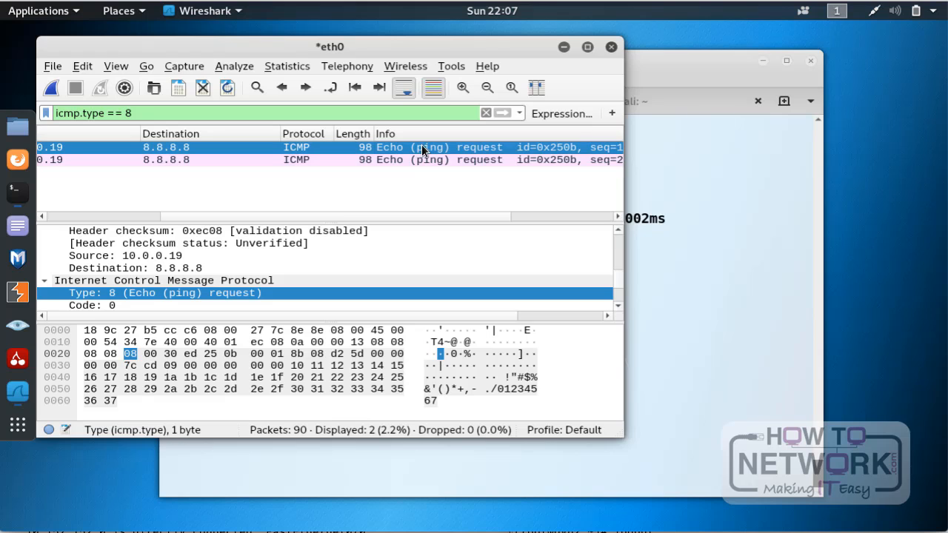
pyautogui.click(416, 158)
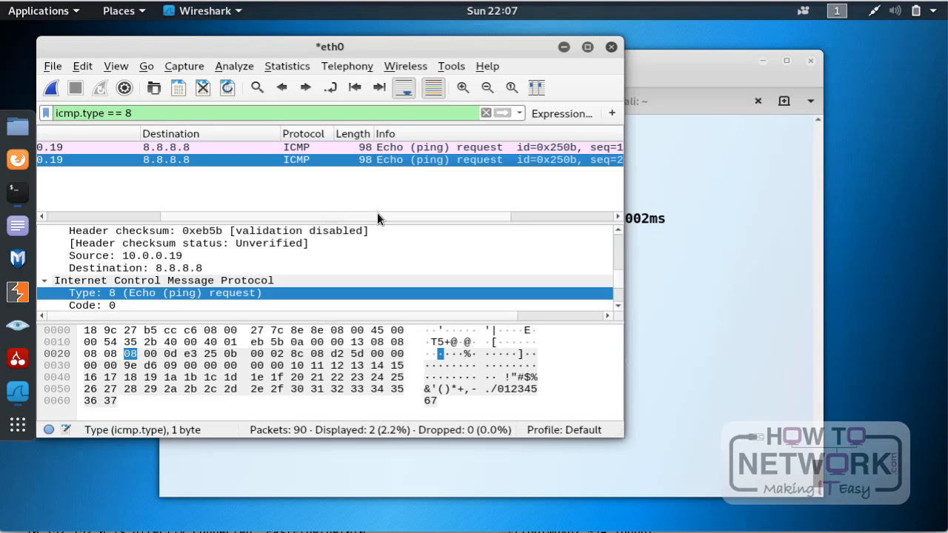
pyautogui.moveTo(377, 212); pyautogui.dragTo(250, 220)
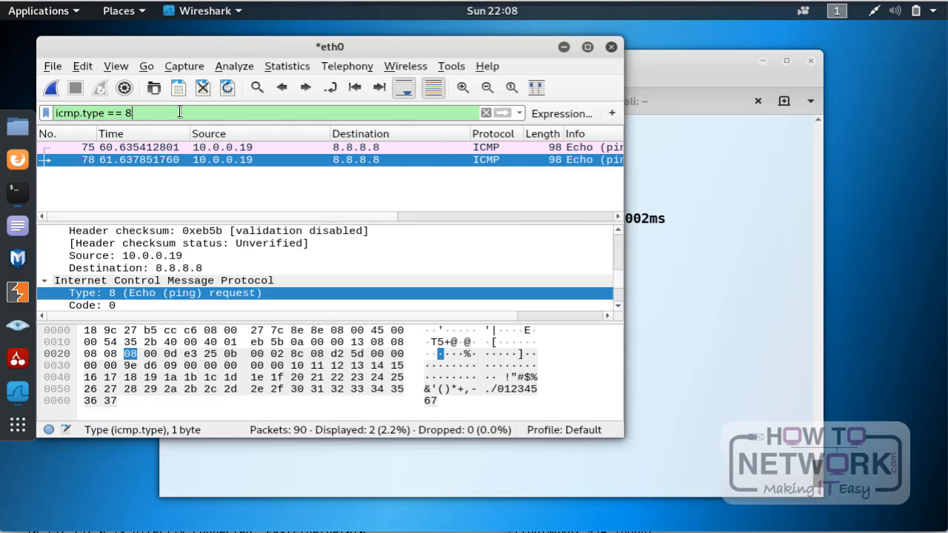
# Step: Change the display filter to icmp.type == 0, apply it and check the Info column of the filtered packets
pyautogui.press('BackSpace')
pyautogui.write("0'")
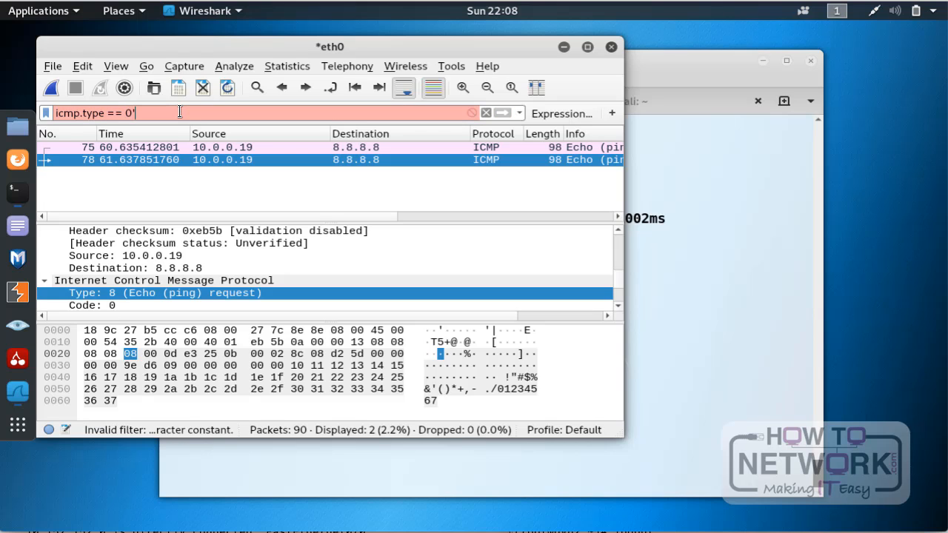
pyautogui.press('BackSpace')
pyautogui.press('Return')
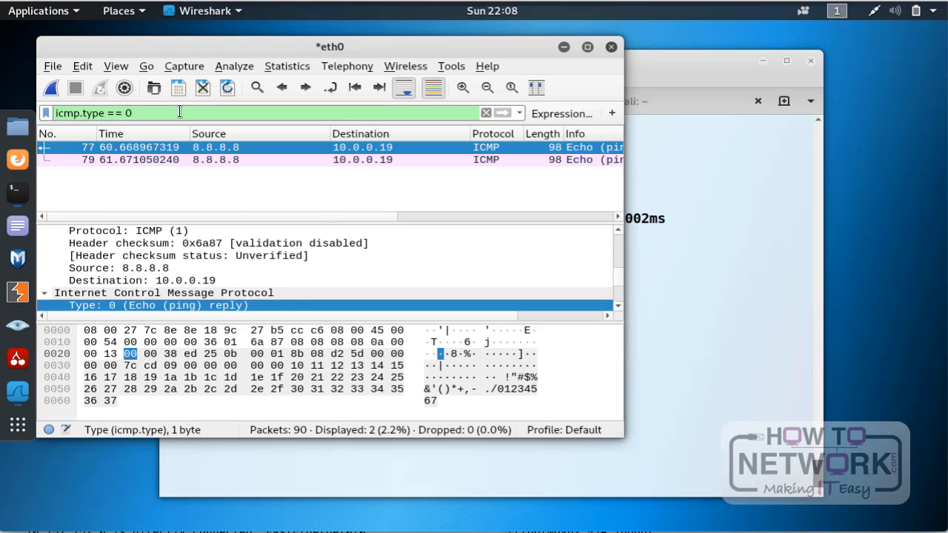
pyautogui.moveTo(224, 216); pyautogui.dragTo(308, 215)
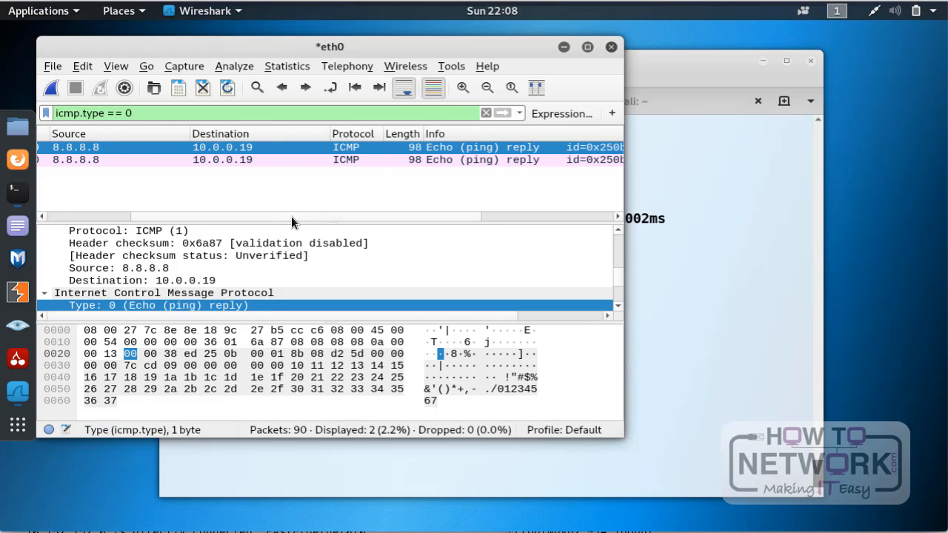
pyautogui.moveTo(291, 216); pyautogui.dragTo(134, 218)
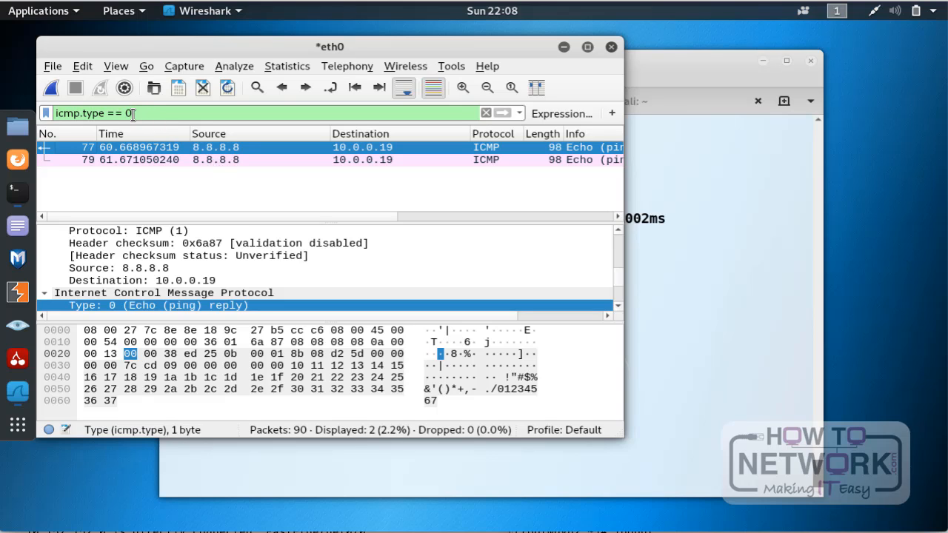
# Step: Clear the icmp.type == 0 expression from the display filter
pyautogui.moveTo(143, 113); pyautogui.dragTo(42, 114)
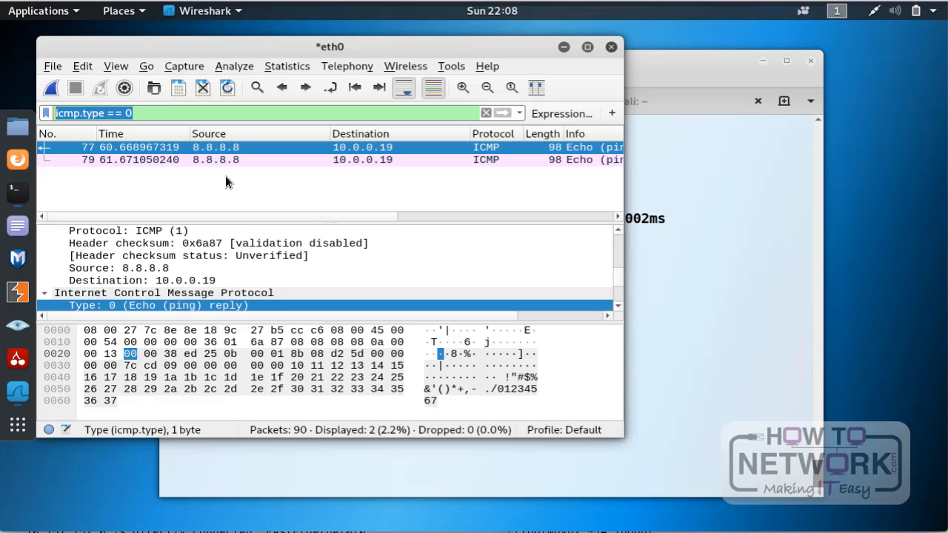
pyautogui.press('BackSpace')
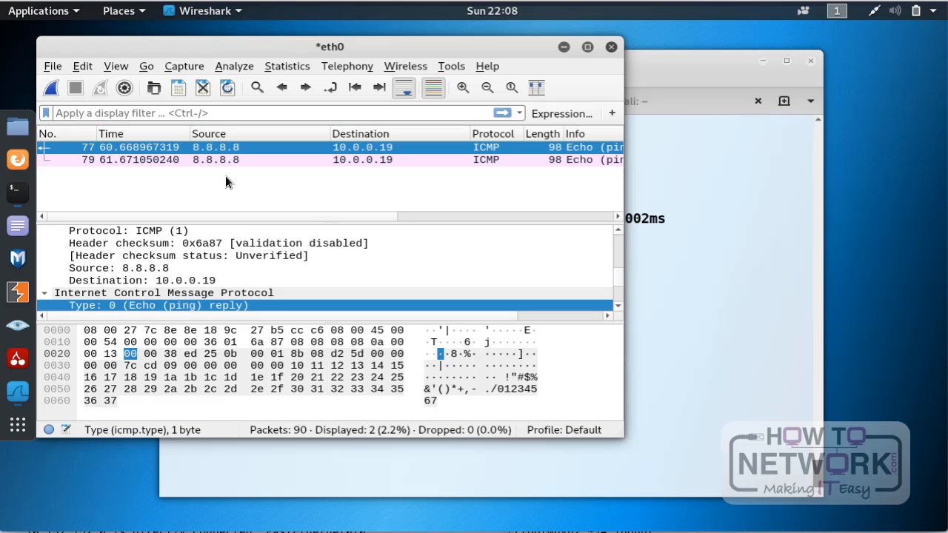
pyautogui.click(550, 115)
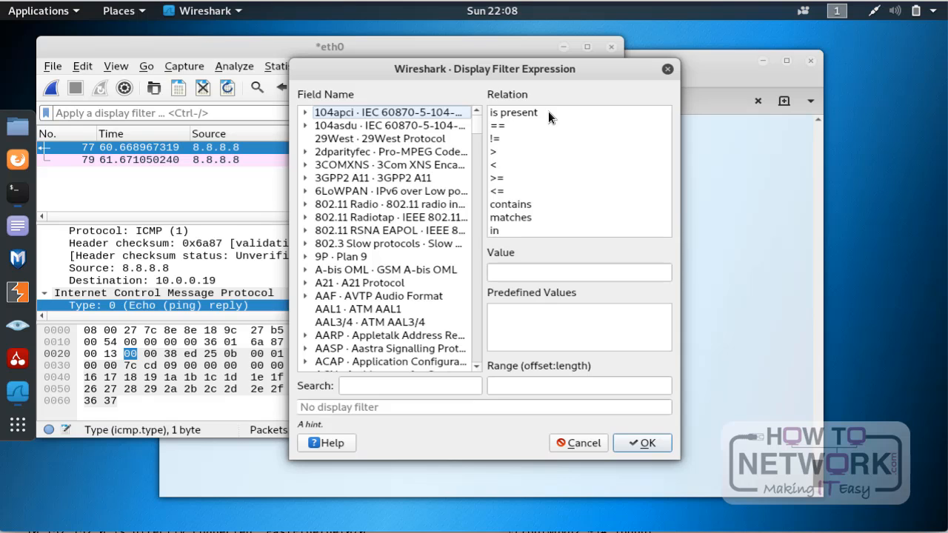
pyautogui.click(356, 385)
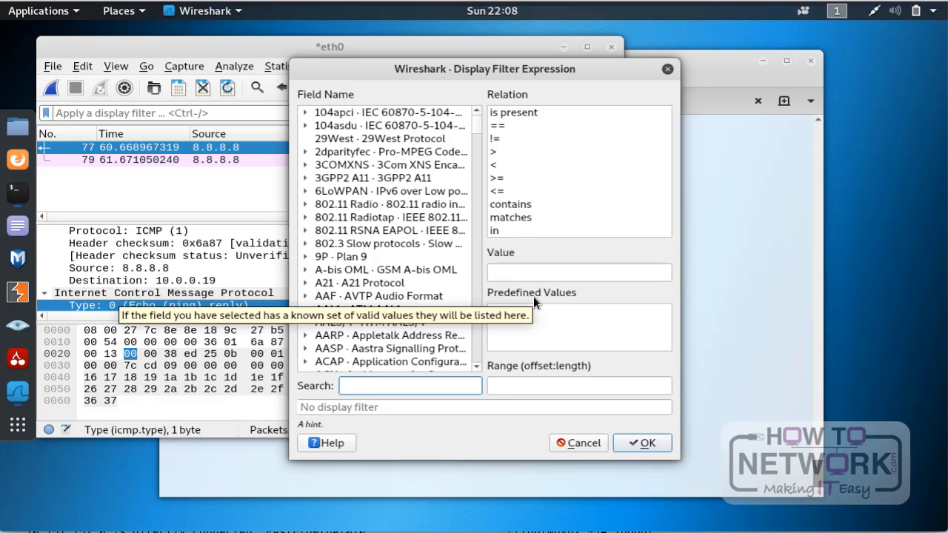
pyautogui.write('ip')
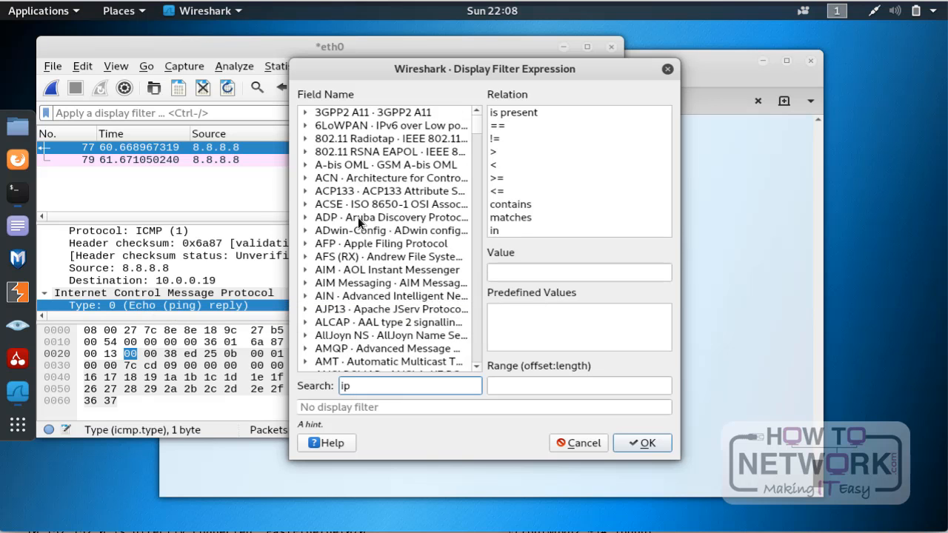
pyautogui.scroll(-15, 358, 217)
pyautogui.scroll(-6, 357, 218)
pyautogui.scroll(20, 357, 217)
pyautogui.press('BackSpace')
pyautogui.press('BackSpace')
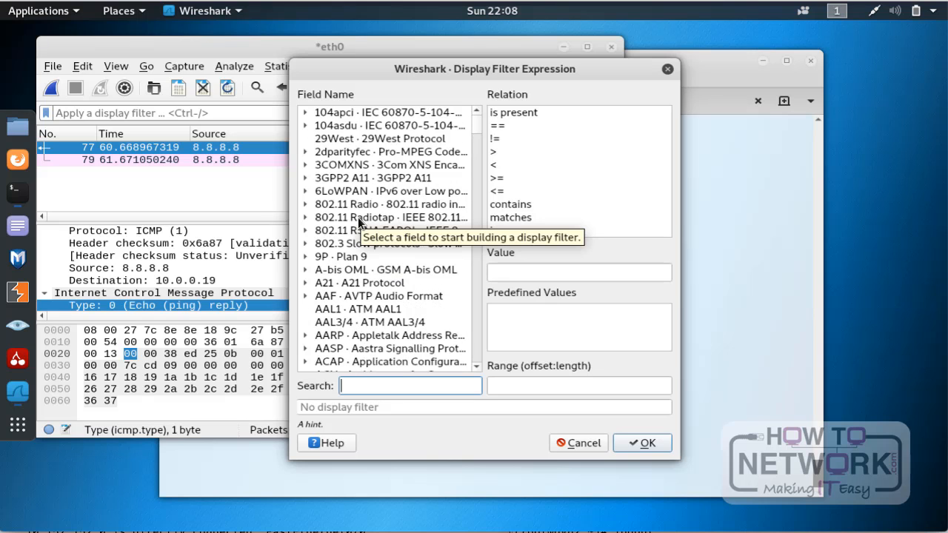
pyautogui.write('source')
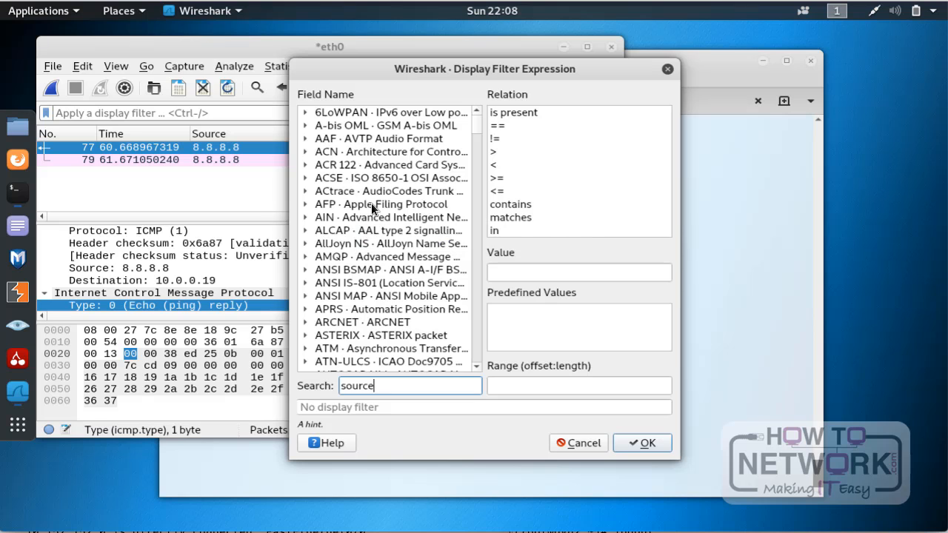
pyautogui.scroll(-4, 371, 203)
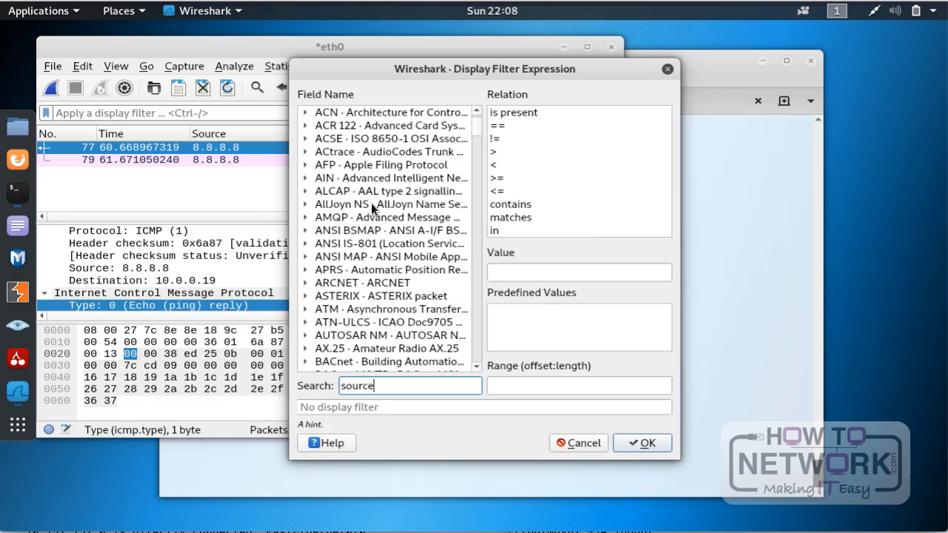
pyautogui.scroll(4, 371, 203)
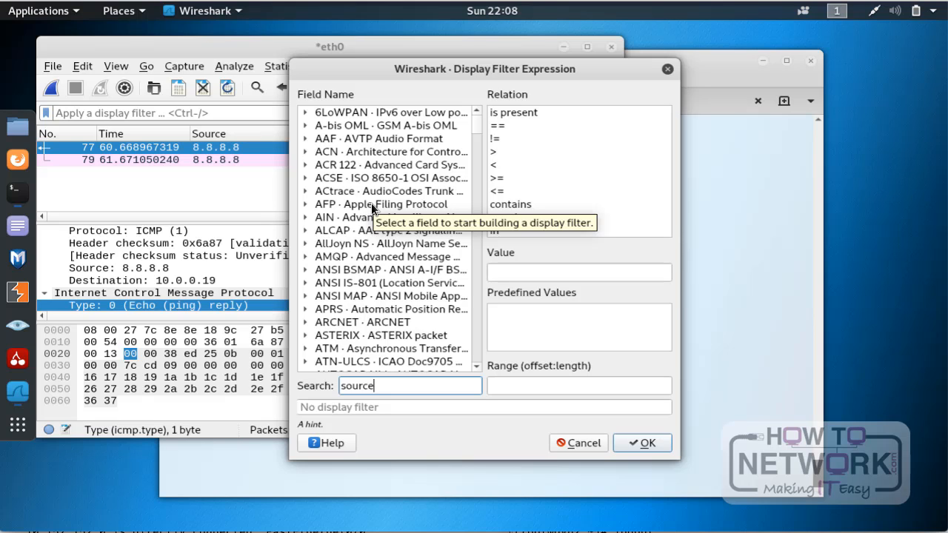
pyautogui.press('BackSpace')
pyautogui.press('BackSpace')
pyautogui.press('BackSpace')
pyautogui.press('BackSpace')
pyautogui.press('BackSpace')
pyautogui.press('BackSpace')
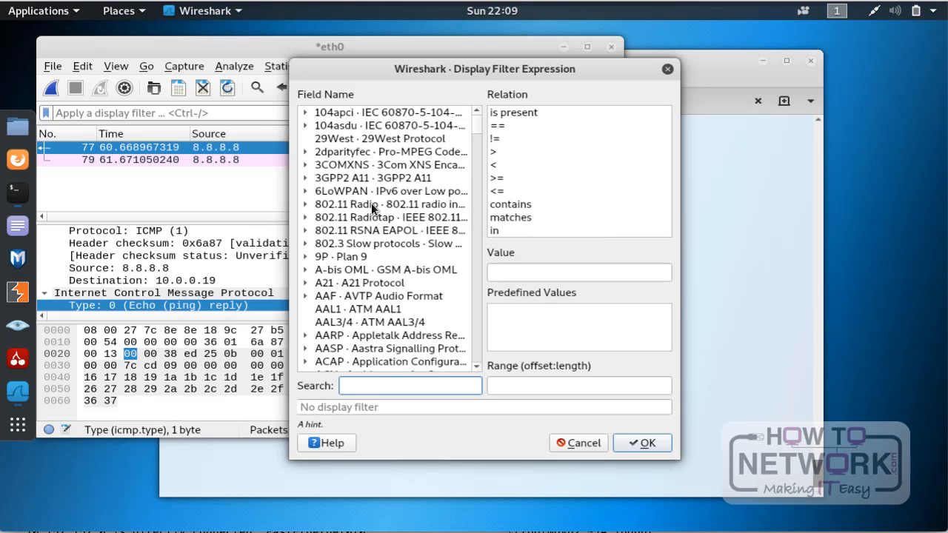
pyautogui.click(668, 67)
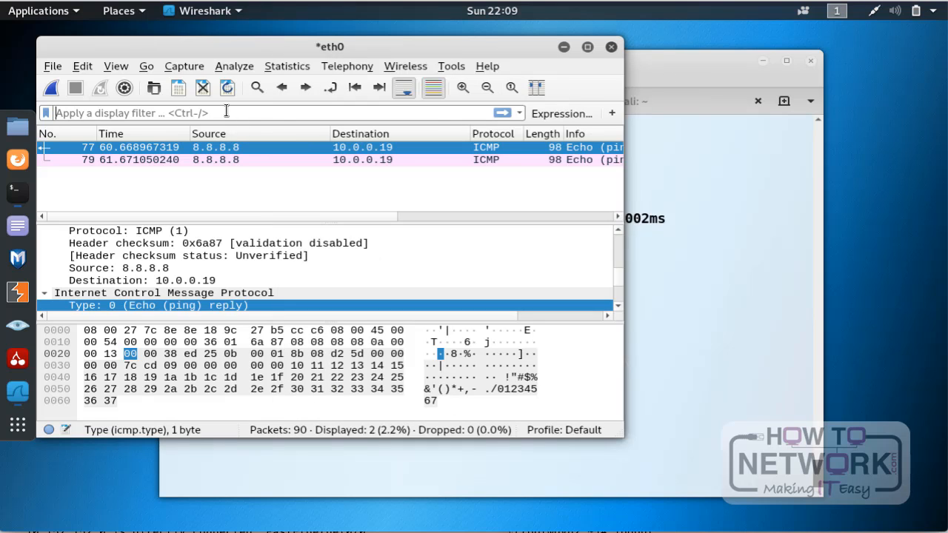
# Step: Filter the capture by source and destination address with ip.src == 10.0.0.19 and ip.dst == 8.8.8.8
pyautogui.write('ip')
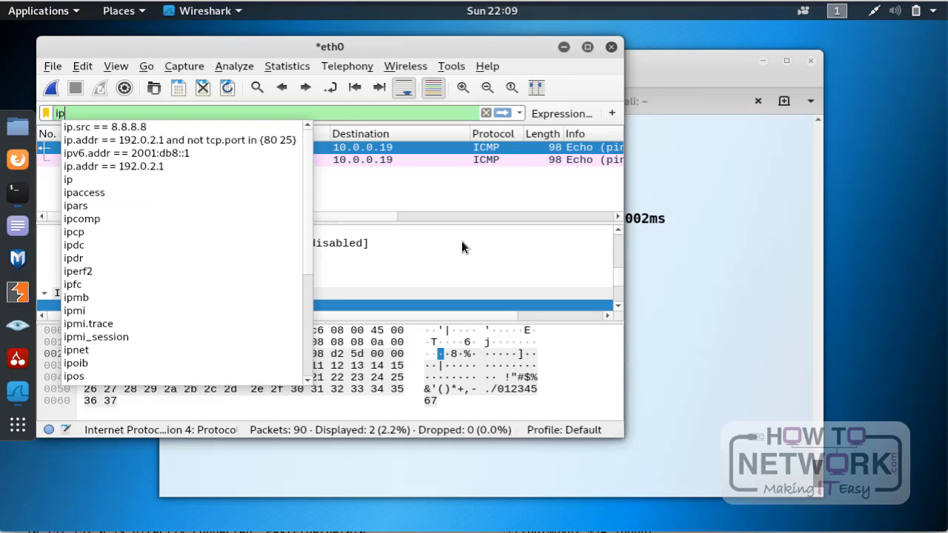
pyautogui.write('.s')
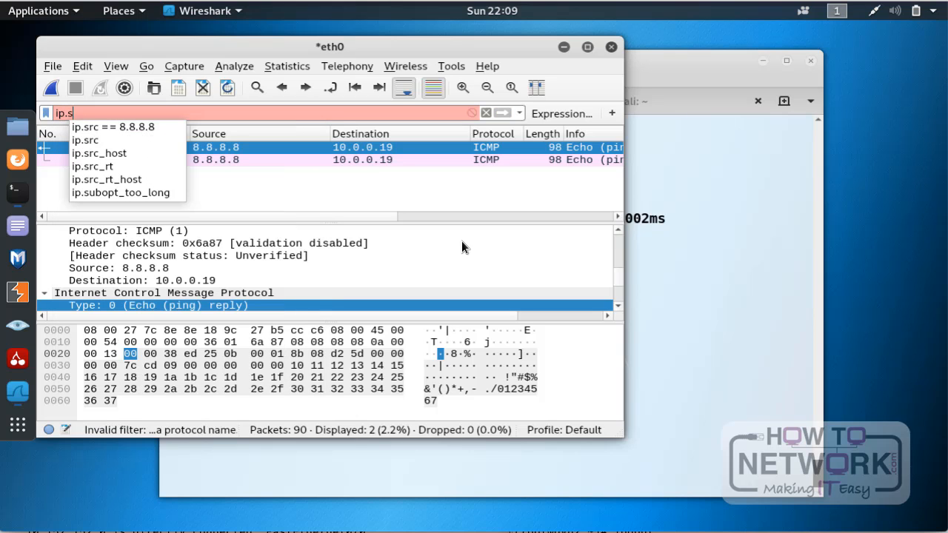
pyautogui.write('rc ==')
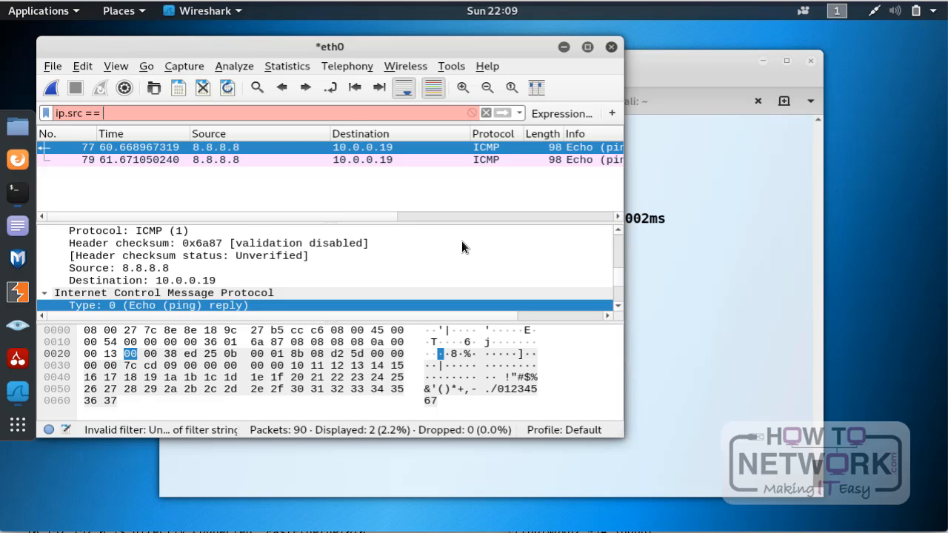
pyautogui.write('10.0')
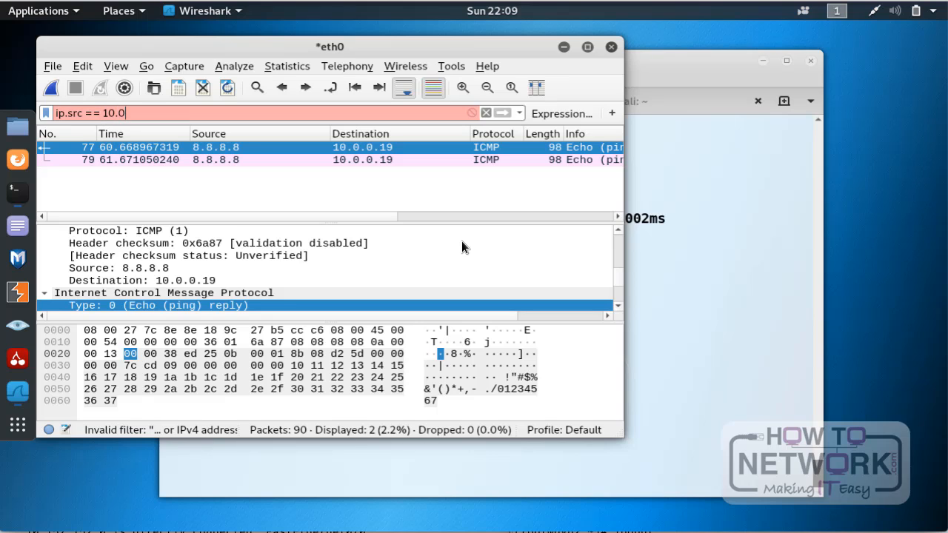
pyautogui.write('.0.19')
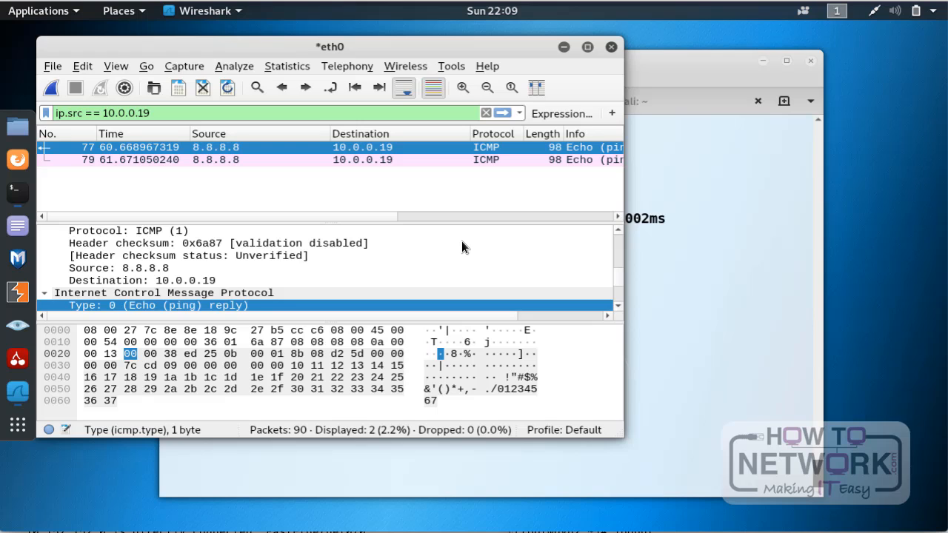
pyautogui.write(' and')
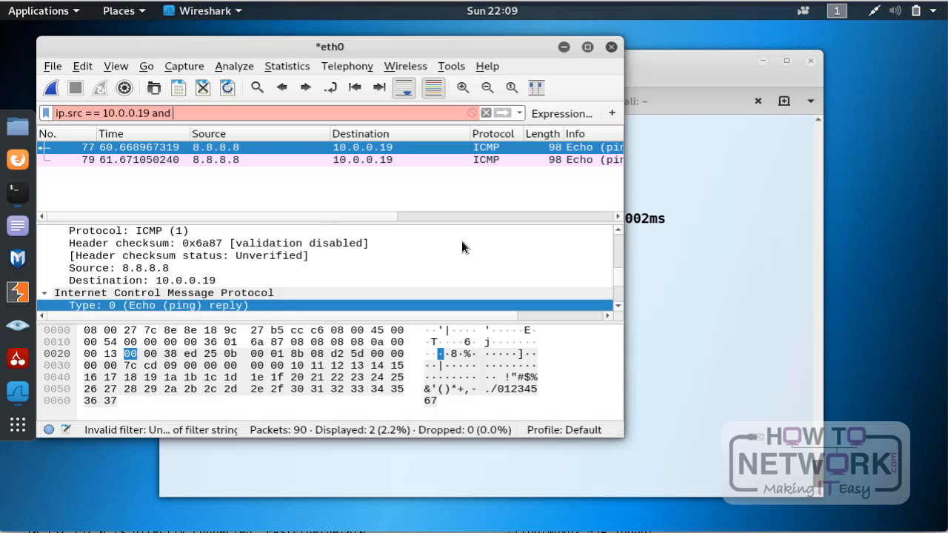
pyautogui.write('ip.d')
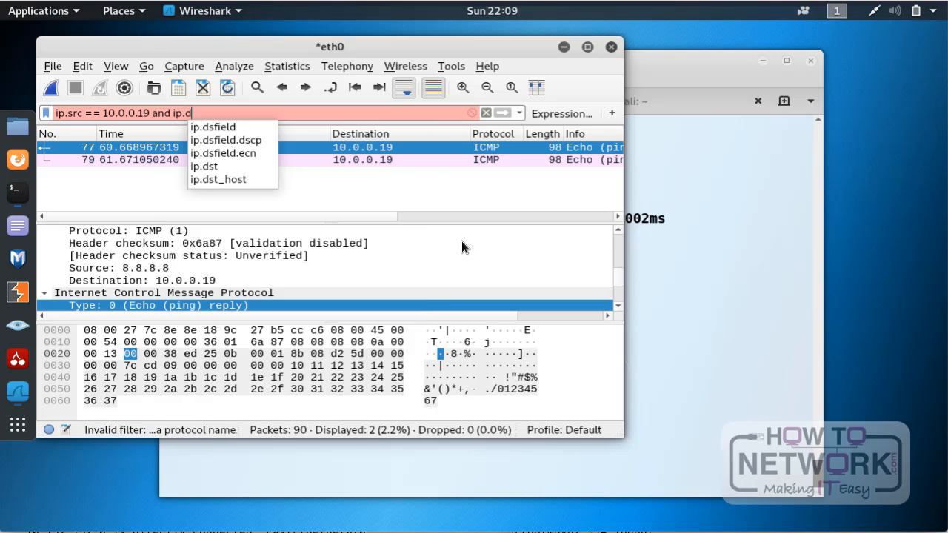
pyautogui.write('st = ')
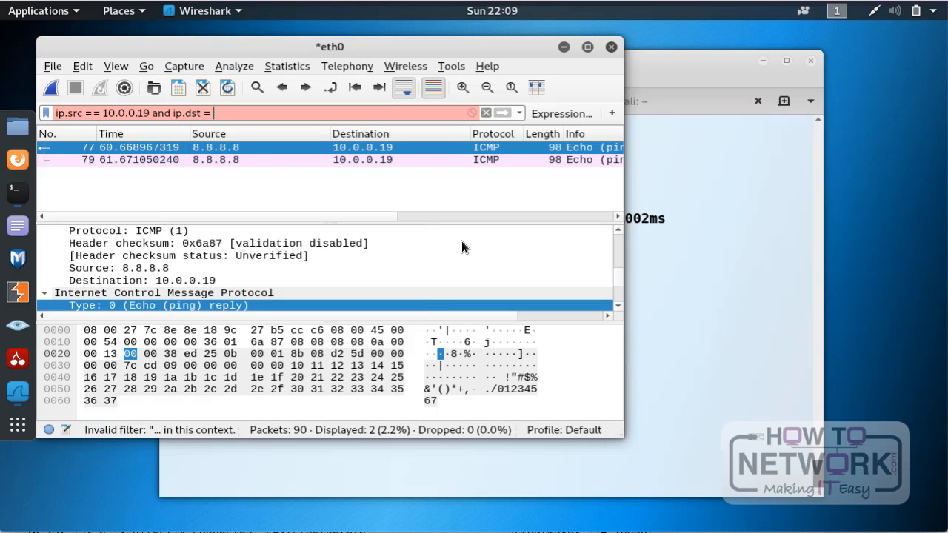
pyautogui.write('8.8.8.8')
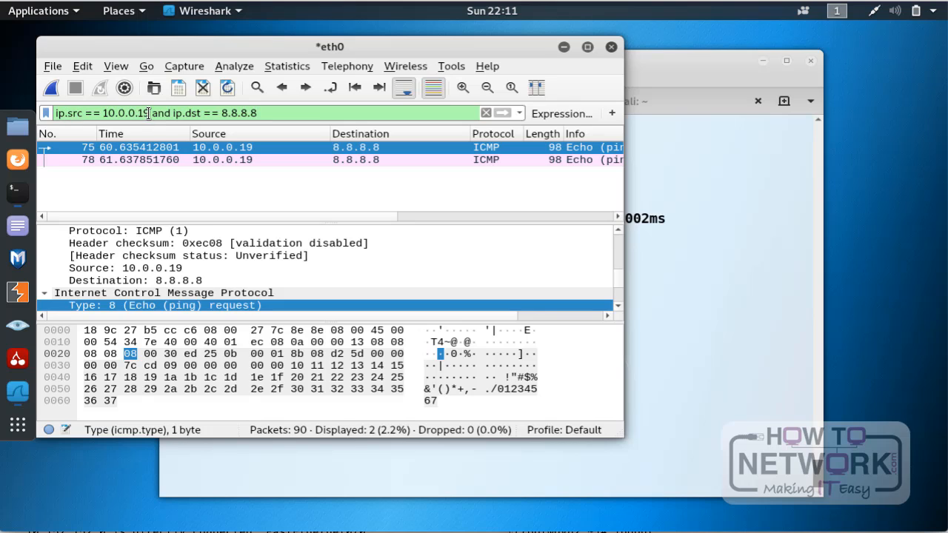
# Step: Remove the source and destination address filter so the packet list is unfiltered
pyautogui.doubleClick(160, 114)
pyautogui.click(311, 115)
pyautogui.hotkey('ctrl', 'a')
pyautogui.press('BackSpace')
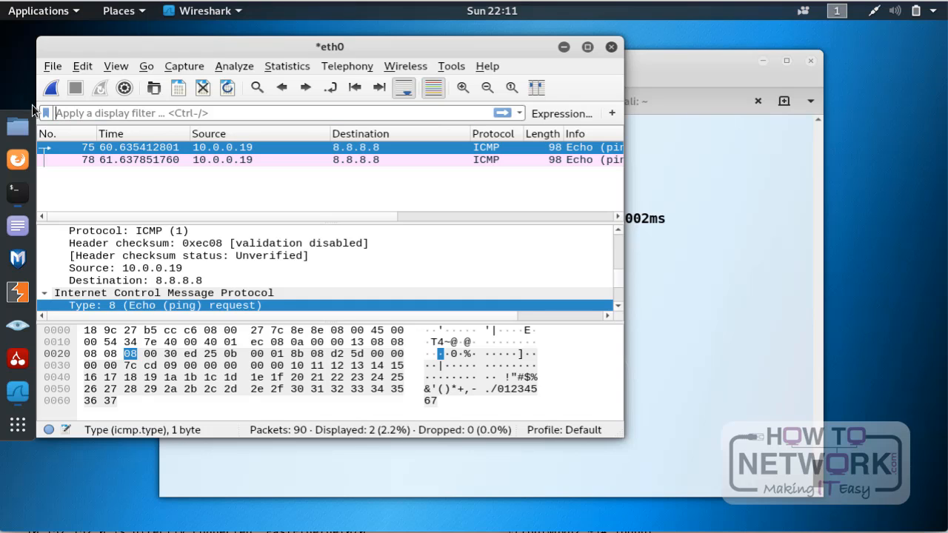
pyautogui.press('Return')
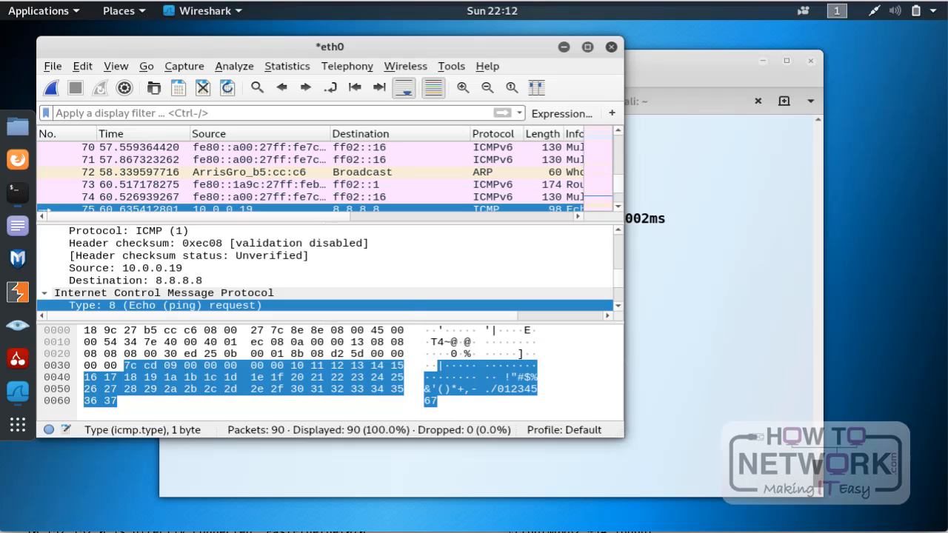
# Step: Start a new capture on eth0 without saving the previously captured packets
pyautogui.click(53, 89)
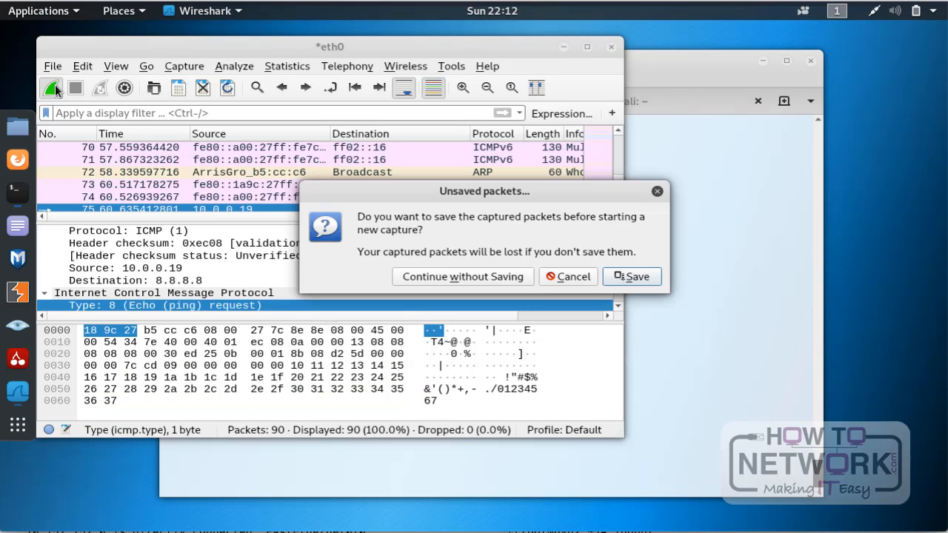
pyautogui.click(460, 277)
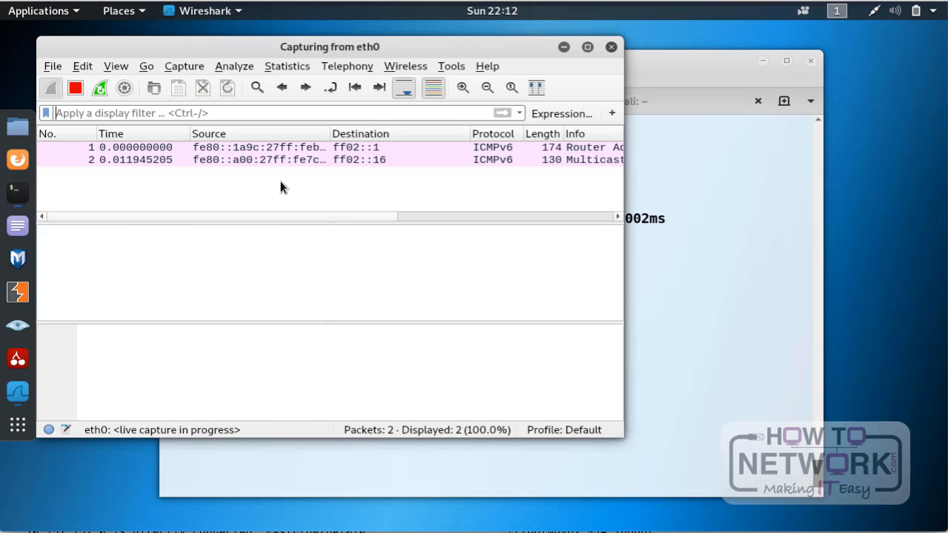
pyautogui.click(122, 147)
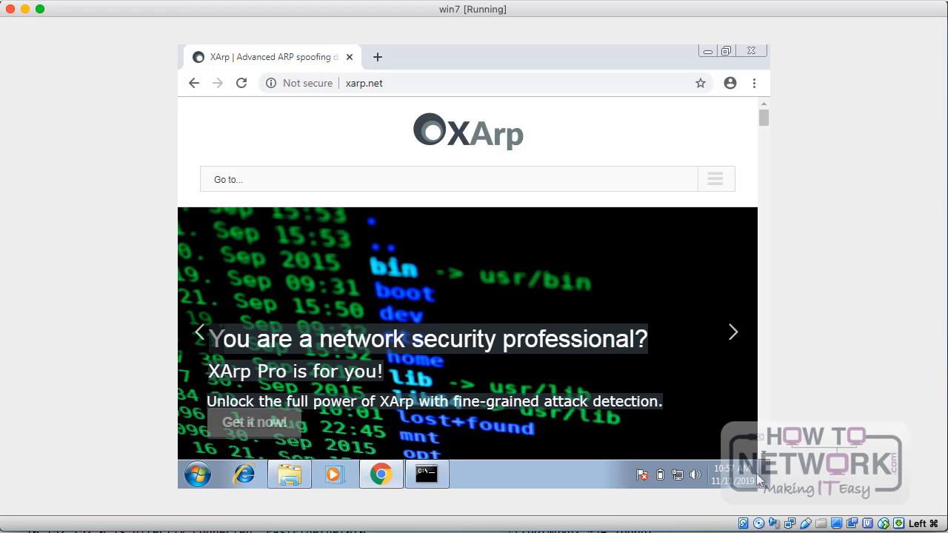
# Step: Switch to the Windows 7 machine's command prompt and connect to the FTP server ftp.locaweb.com.br
pyautogui.click(428, 475)
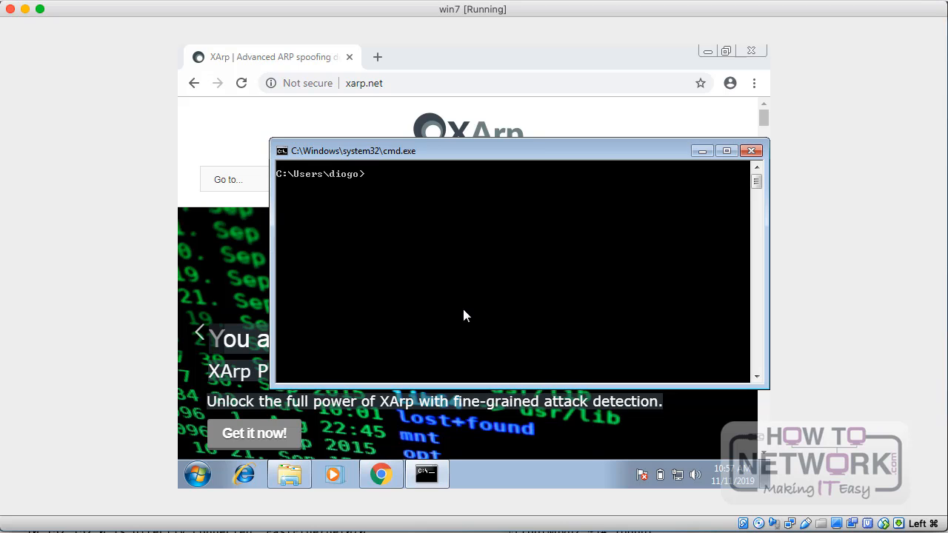
pyautogui.write('ftp ftp.locaweb.com.br')
pyautogui.press('Return')
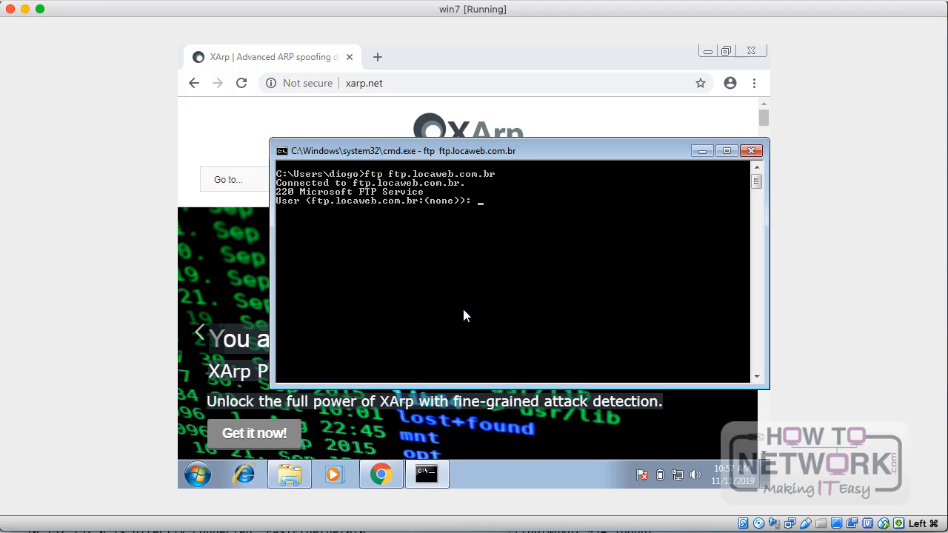
# Step: Submit test as the user name for the FTP login
pyautogui.write('test')
pyautogui.press('Return')
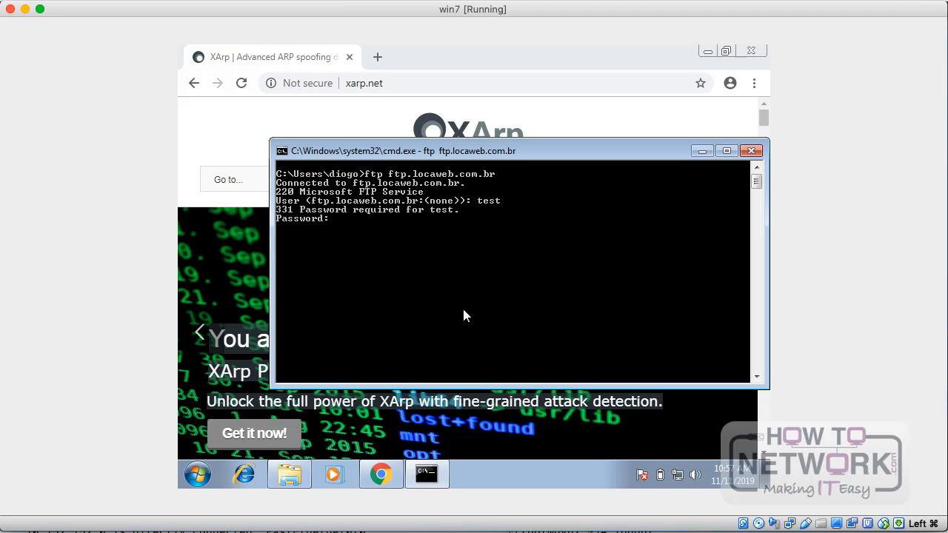
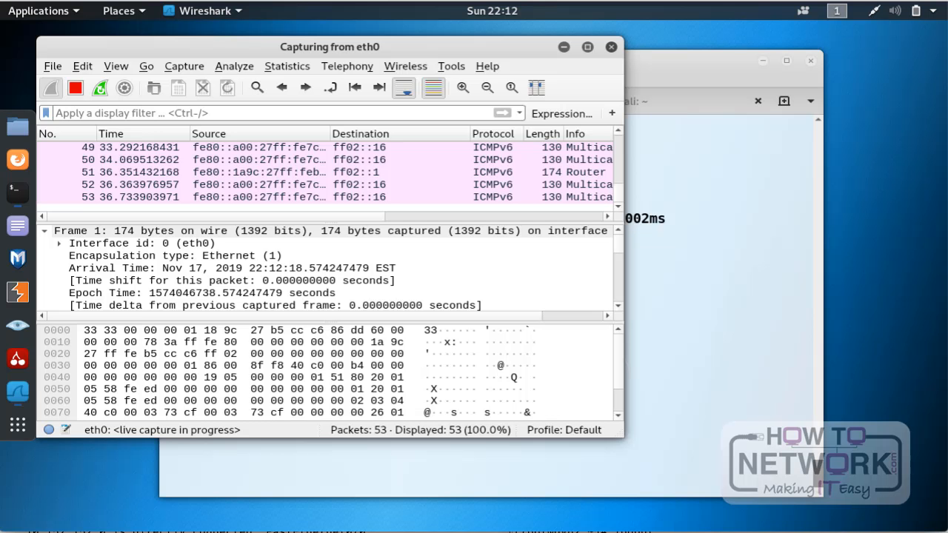
# Step: Stop the live capture on eth0 and look through the captured packets for FTP traffic
pyautogui.click(74, 88)
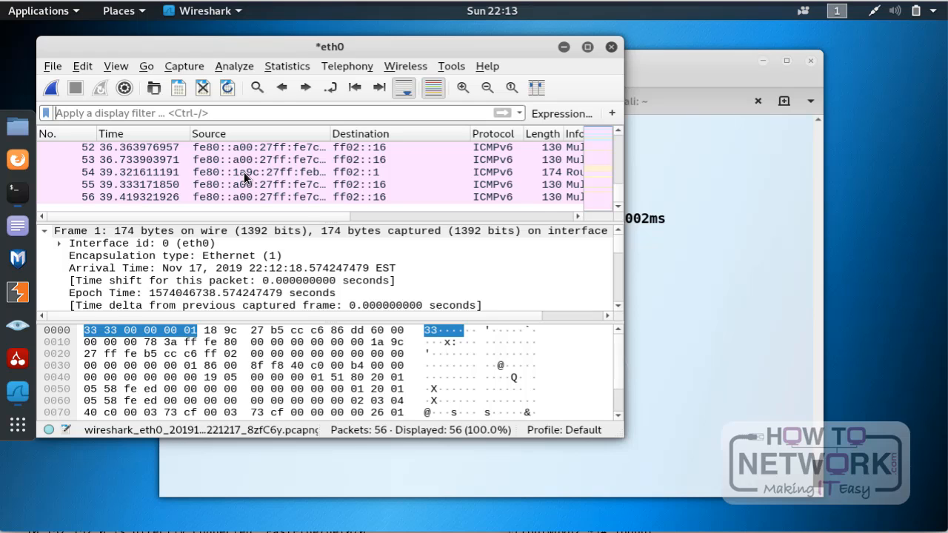
pyautogui.scroll(4, 243, 173)
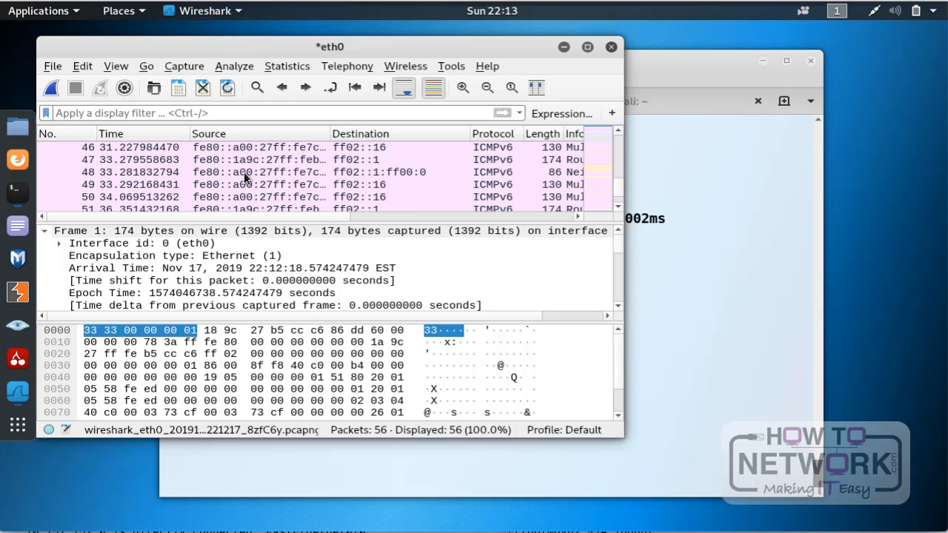
pyautogui.scroll(4, 244, 172)
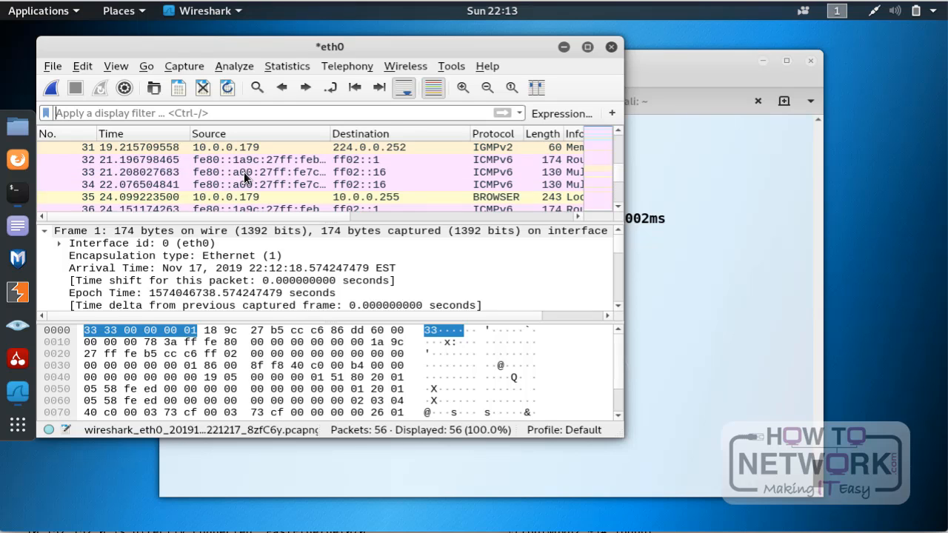
pyautogui.scroll(-1, 244, 178)
pyautogui.scroll(4, 245, 176)
pyautogui.scroll(5, 244, 177)
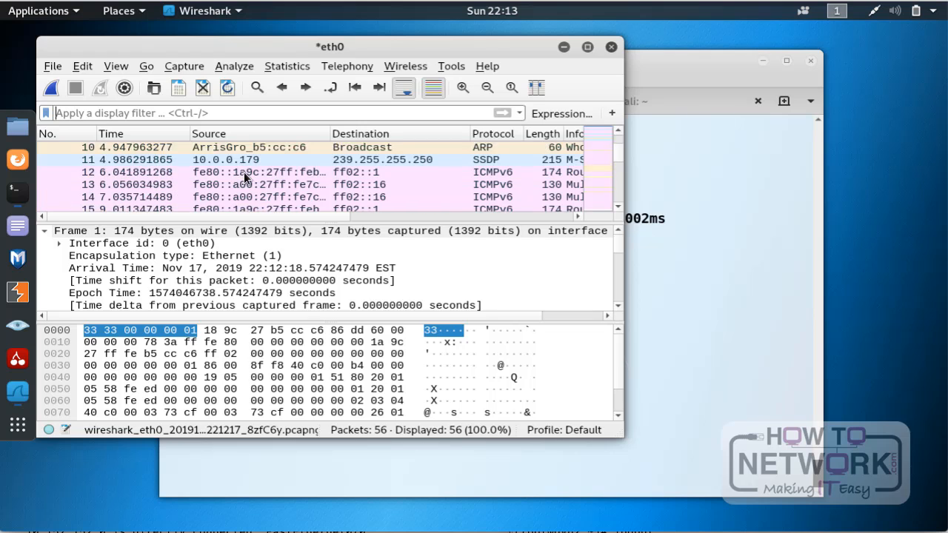
pyautogui.scroll(-4, 243, 171)
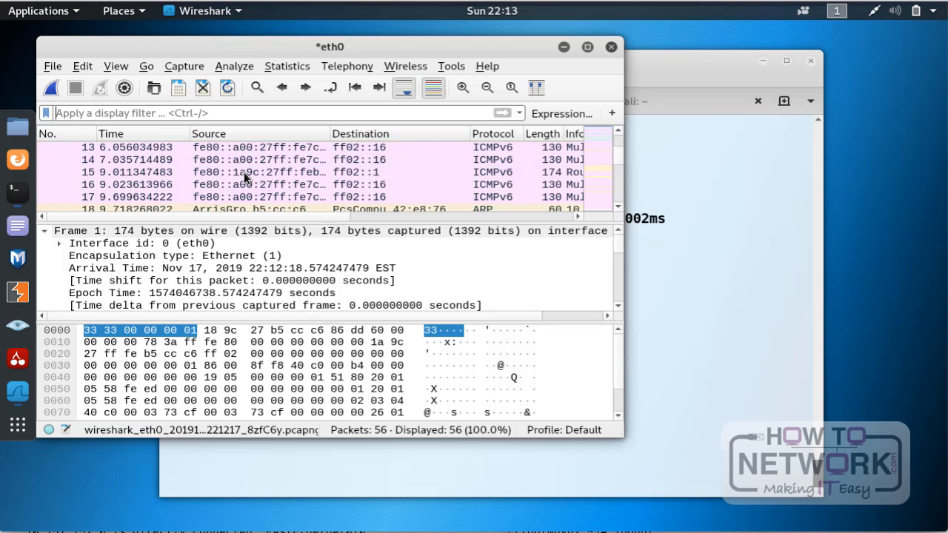
# Step: Filter the captured packets with the display filter ftp
pyautogui.click(185, 114)
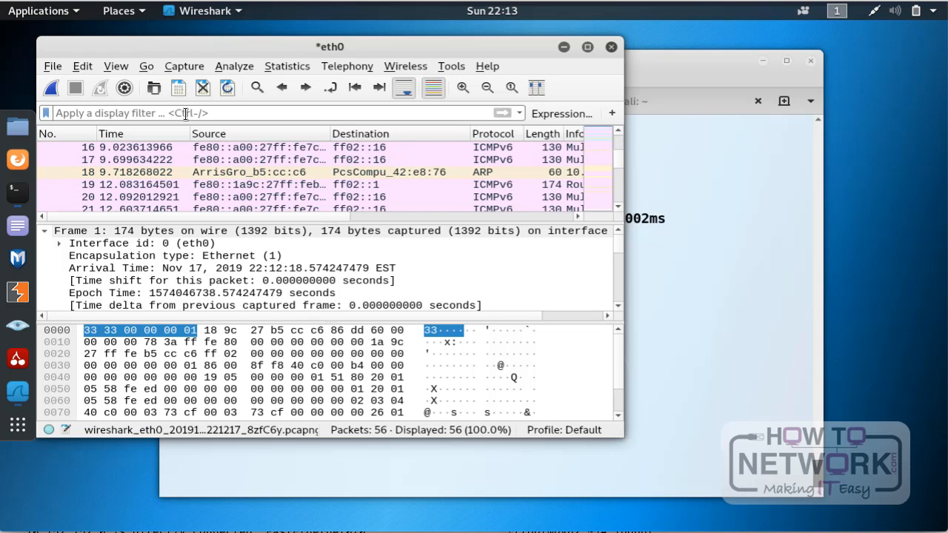
pyautogui.write('ftp')
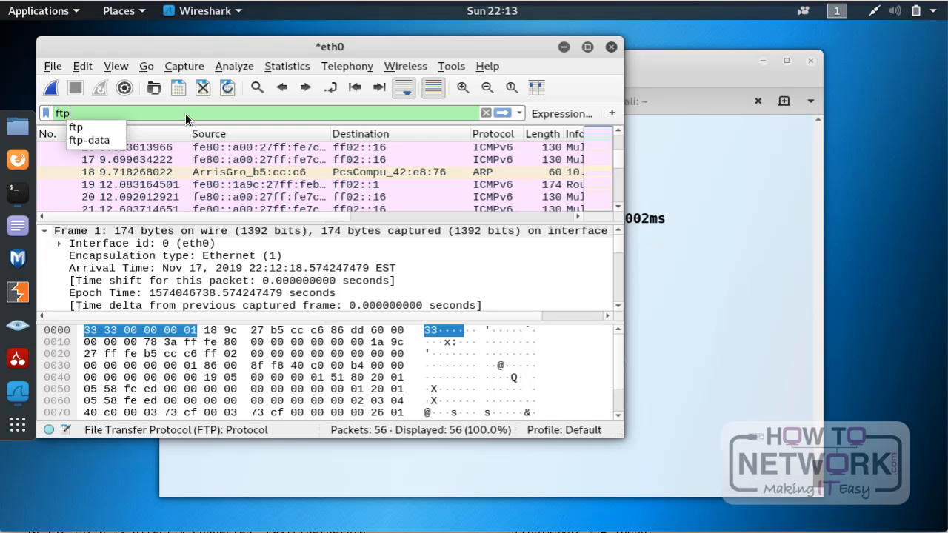
pyautogui.press('Return')
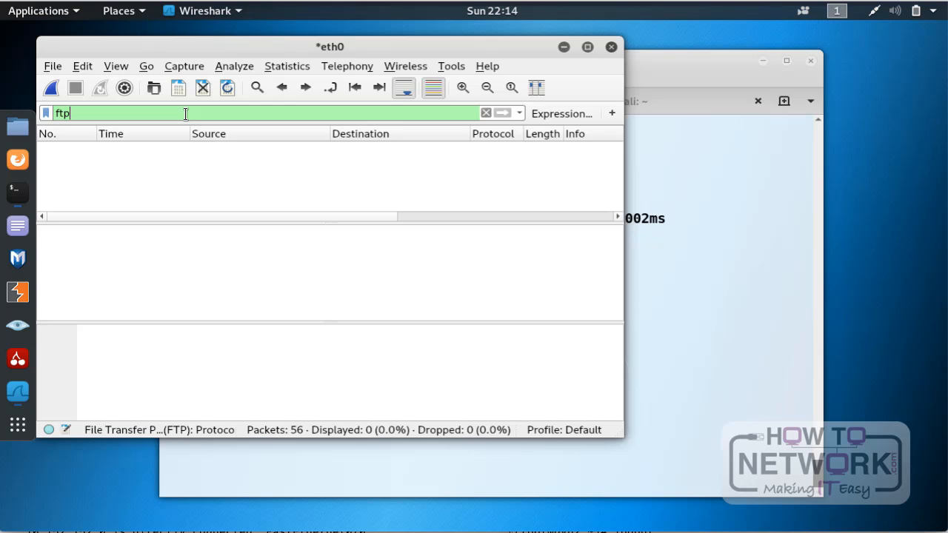
# Step: Clear the ftp display filter to list all captured packets again
pyautogui.press('BackSpace')
pyautogui.press('BackSpace')
pyautogui.press('BackSpace')
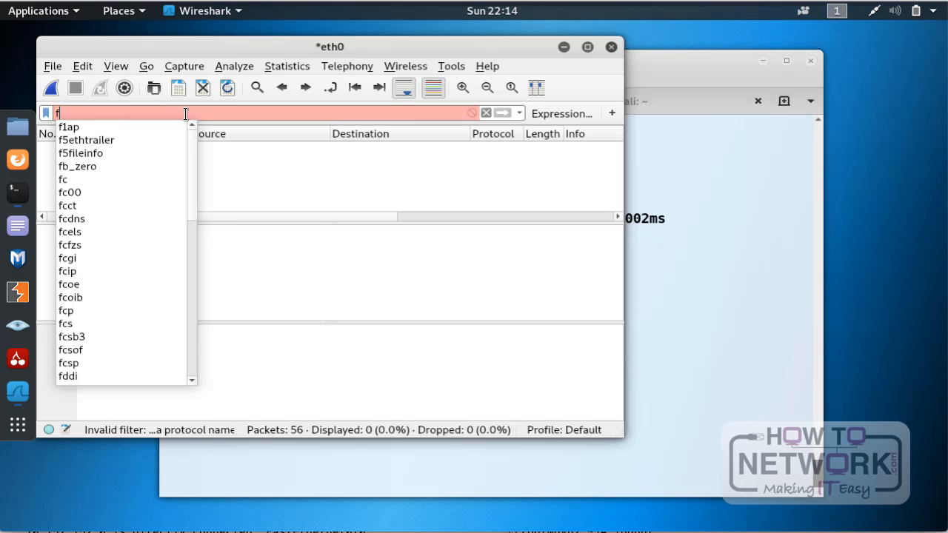
pyautogui.press('Return')
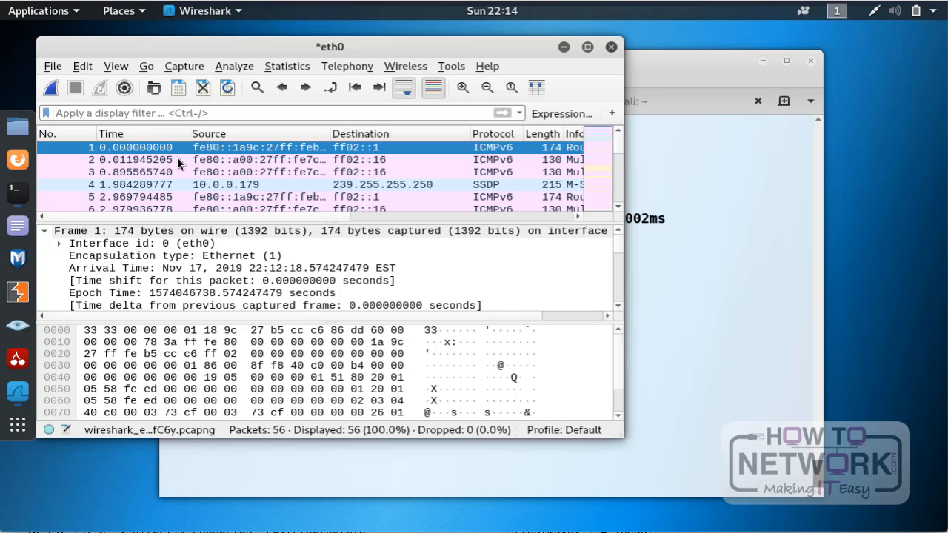
# Step: Inspect the details of SSDP packet 4 from 10.0.0.179 and the broadcast ARP packet 10
pyautogui.click(255, 185)
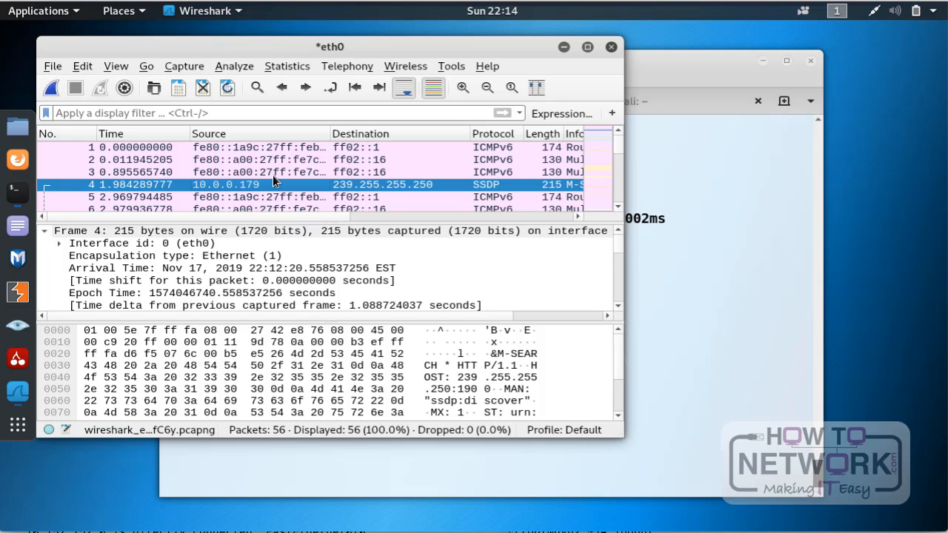
pyautogui.scroll(-3, 273, 180)
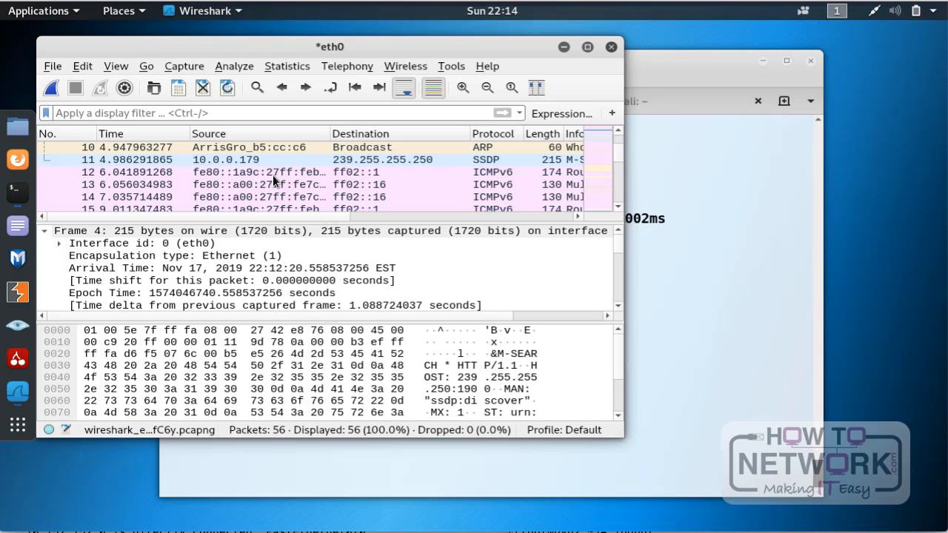
pyautogui.click(353, 147)
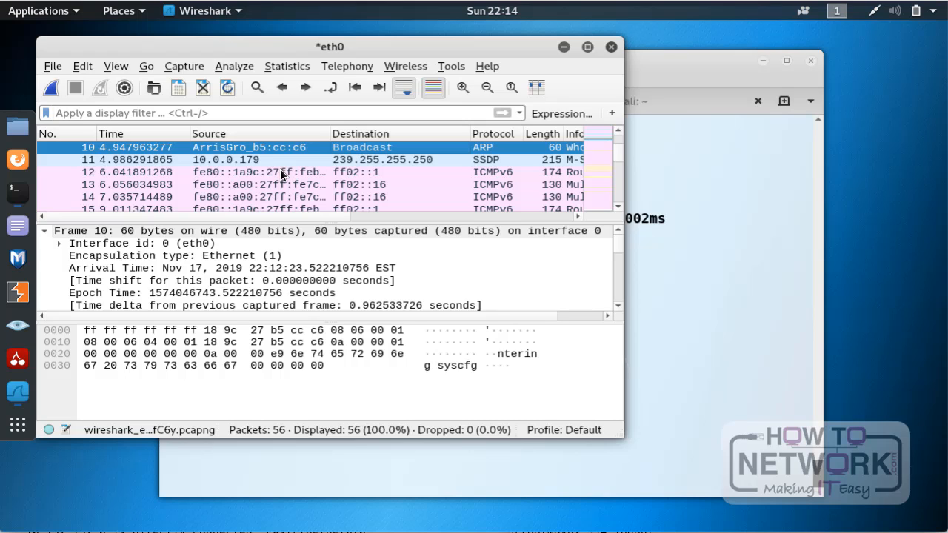
pyautogui.scroll(3, 280, 169)
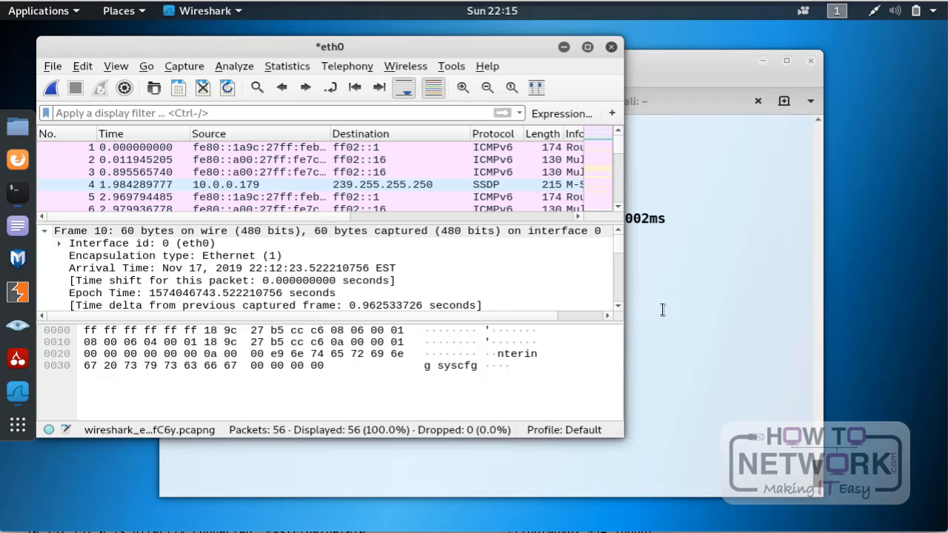
# Step: Switch to the Kali terminal, clear the ping output and bring up the second root@kali session
pyautogui.click(722, 316)
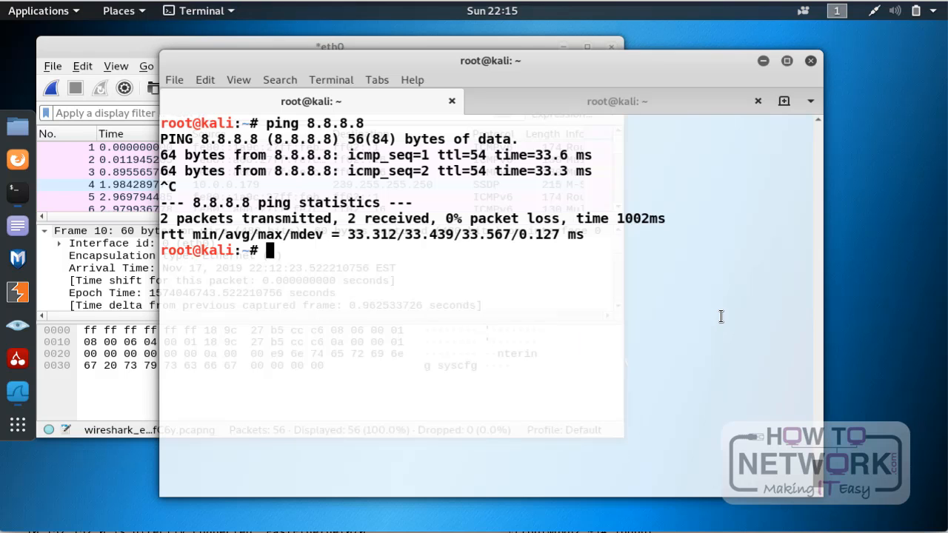
pyautogui.hotkey('ctrl', 'l')
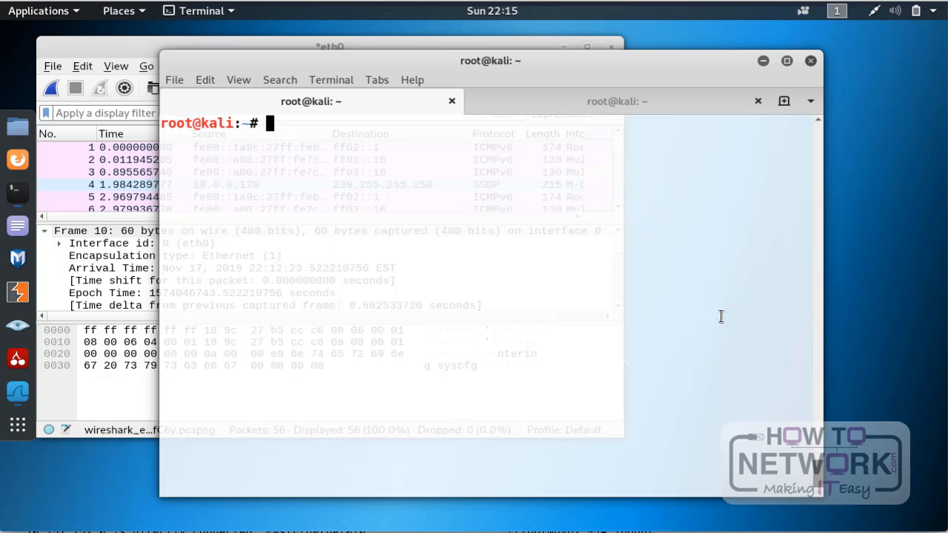
pyautogui.click(642, 102)
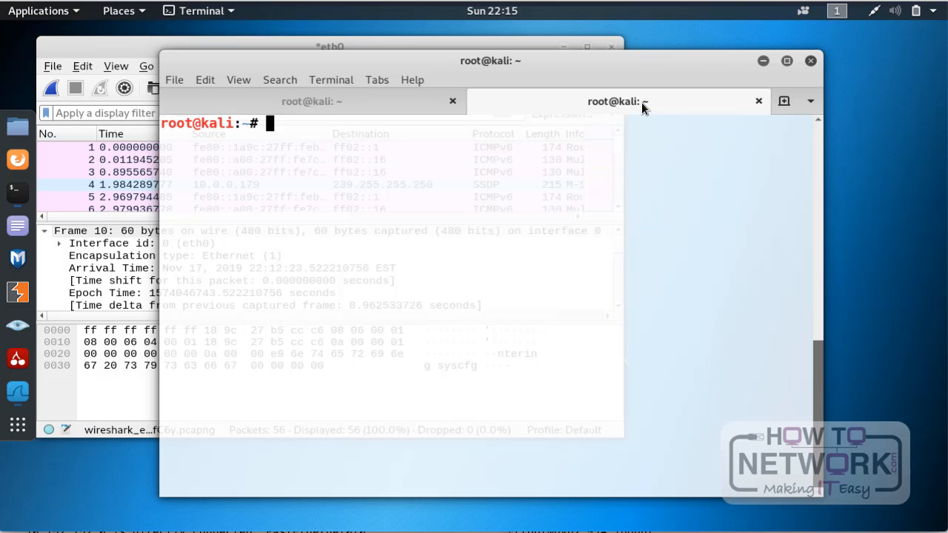
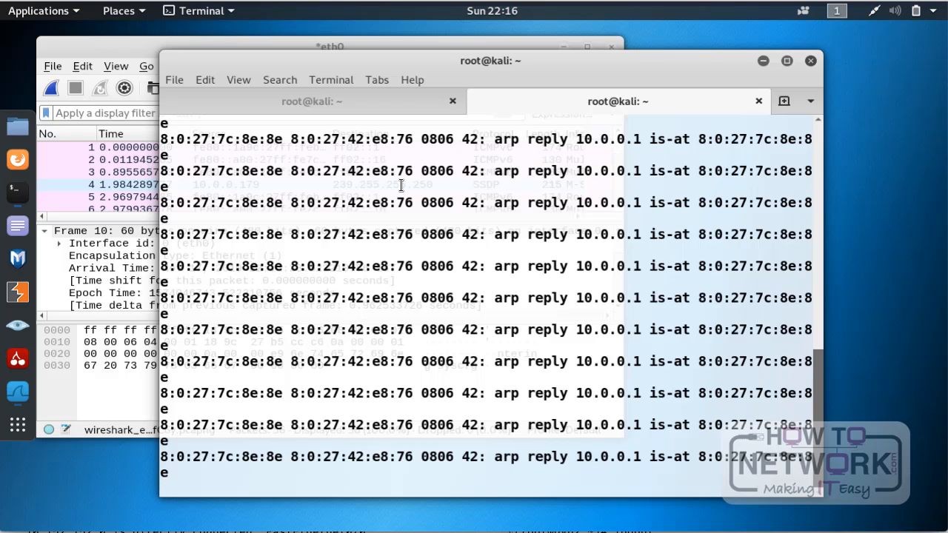
# Step: Switch from the Kali terminal to Wireshark and start a new capture on eth0 without saving the earlier packets
pyautogui.click(323, 105)
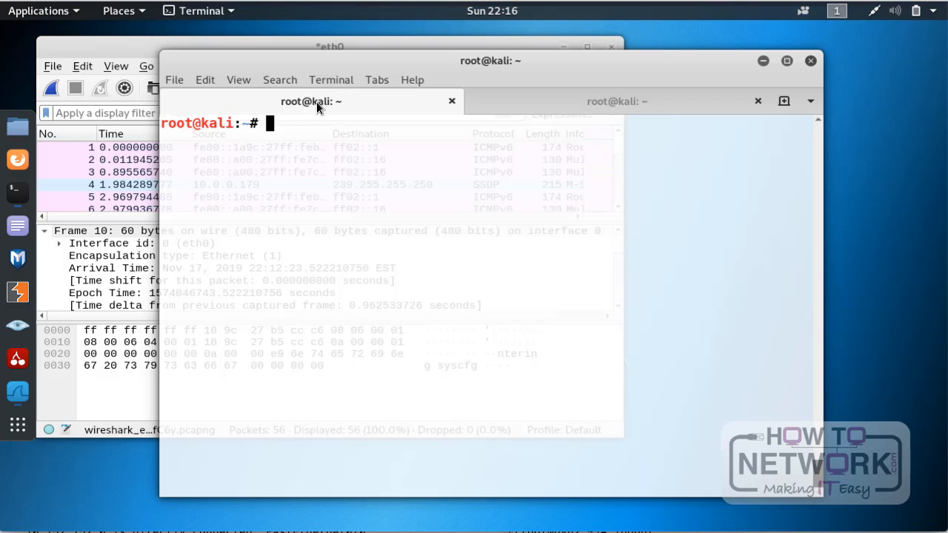
pyautogui.click(116, 46)
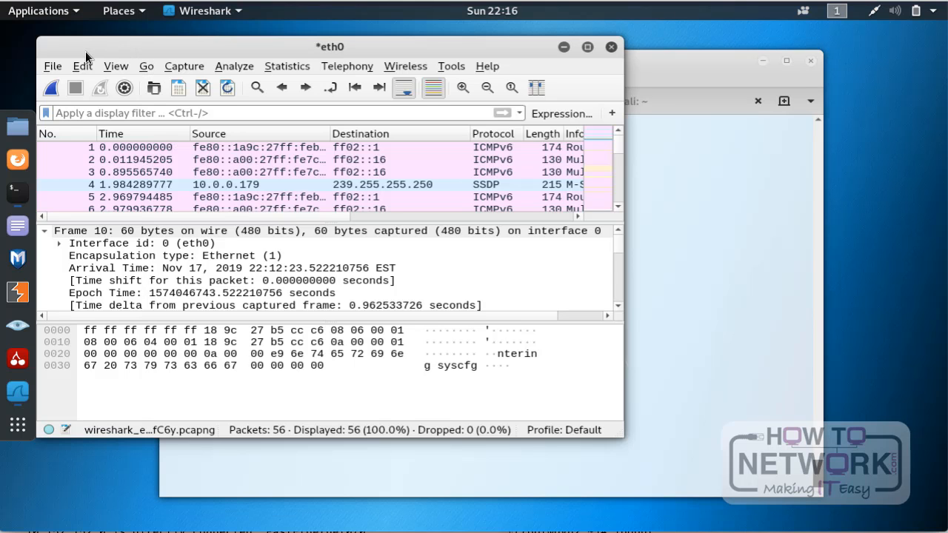
pyautogui.click(52, 88)
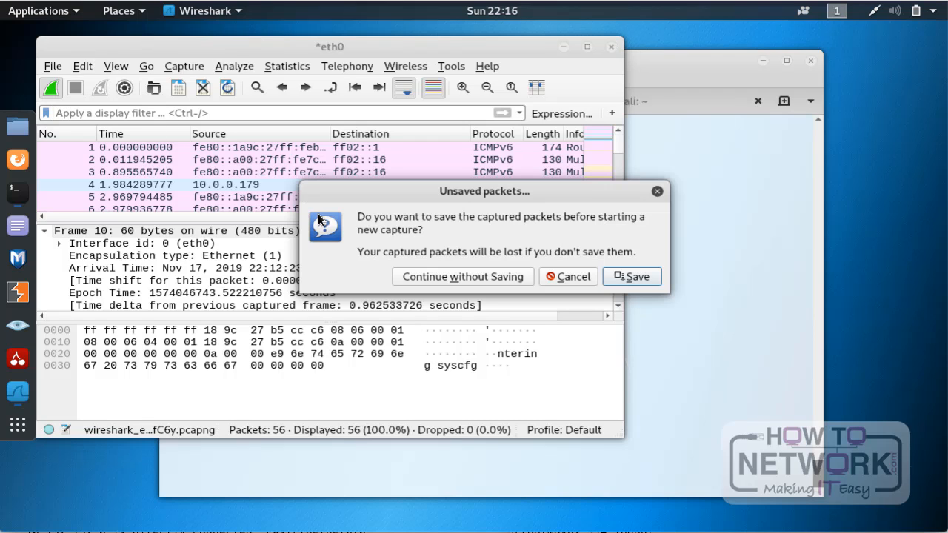
pyautogui.click(467, 275)
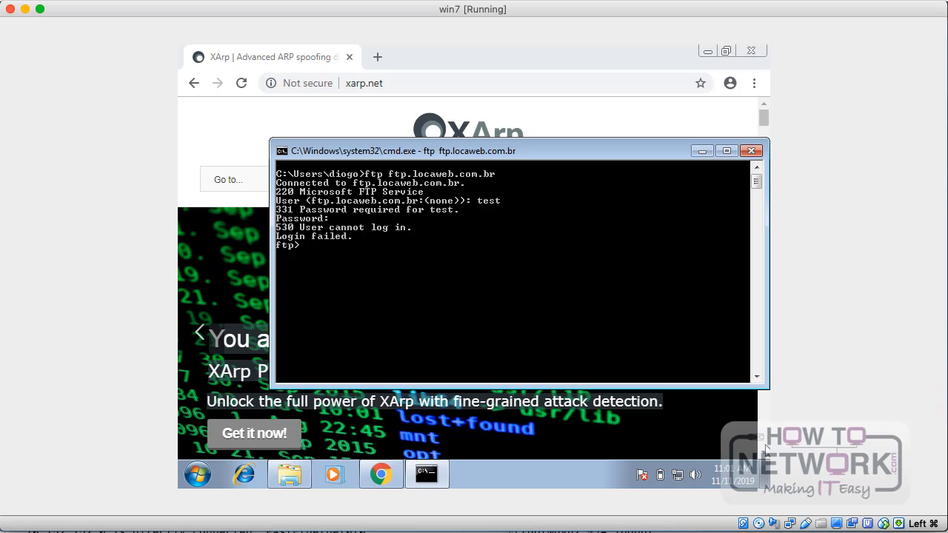
# Step: Switch to the Windows 7 command prompt and try to run ftp ftp.locaweb.com.br inside the open ftp session
pyautogui.write('ftp ftp.locaweb.com.br')
pyautogui.press('Return')
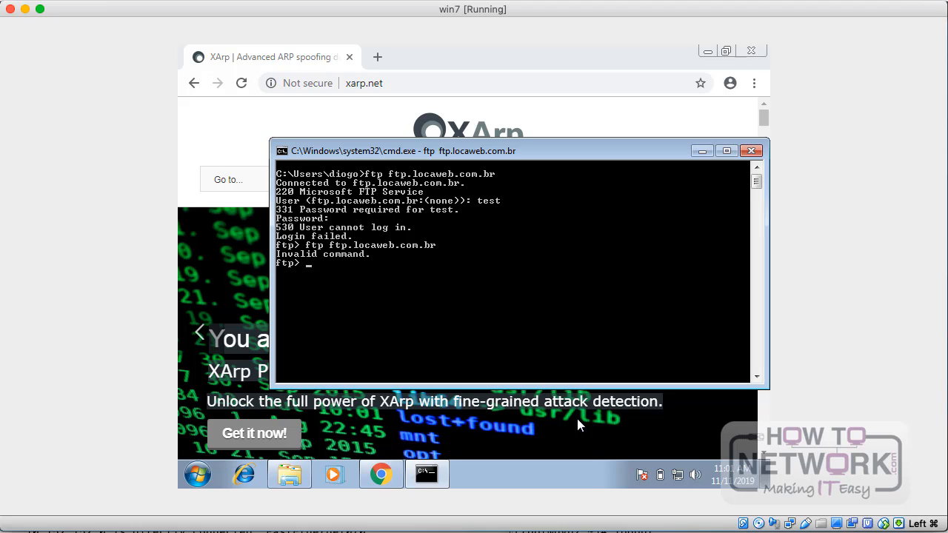
# Step: Quit the open ftp session and reconnect to ftp.locaweb.com.br from the Windows command line
pyautogui.write('quit')
pyautogui.press('Return')
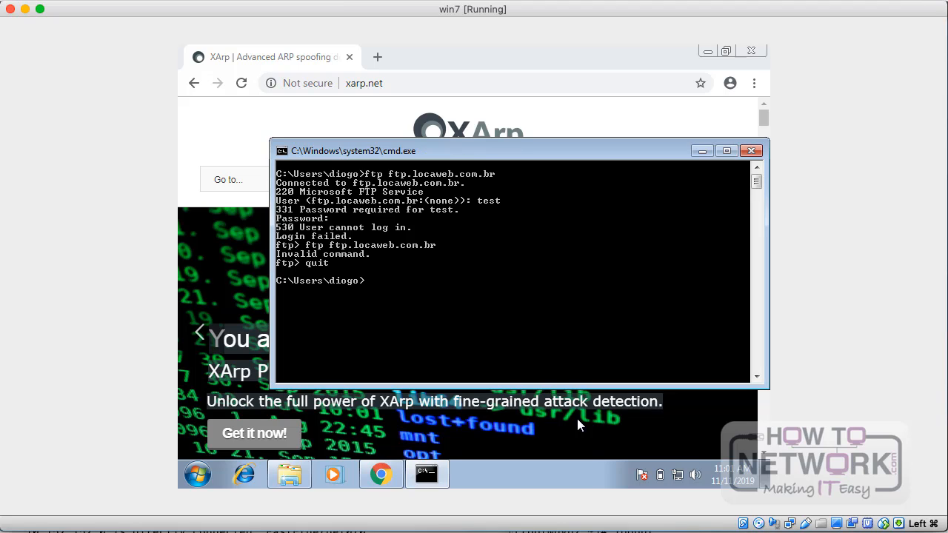
pyautogui.press('Up')
pyautogui.press('Return')
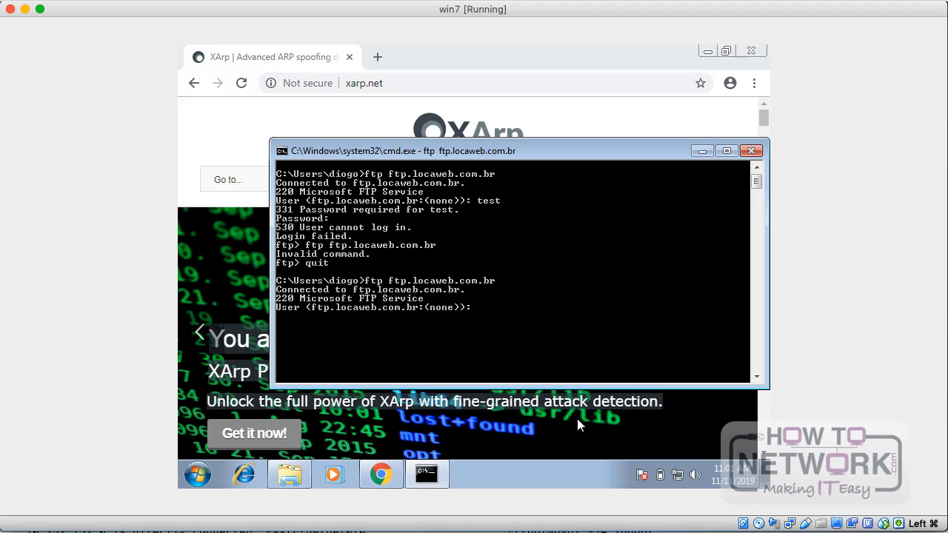
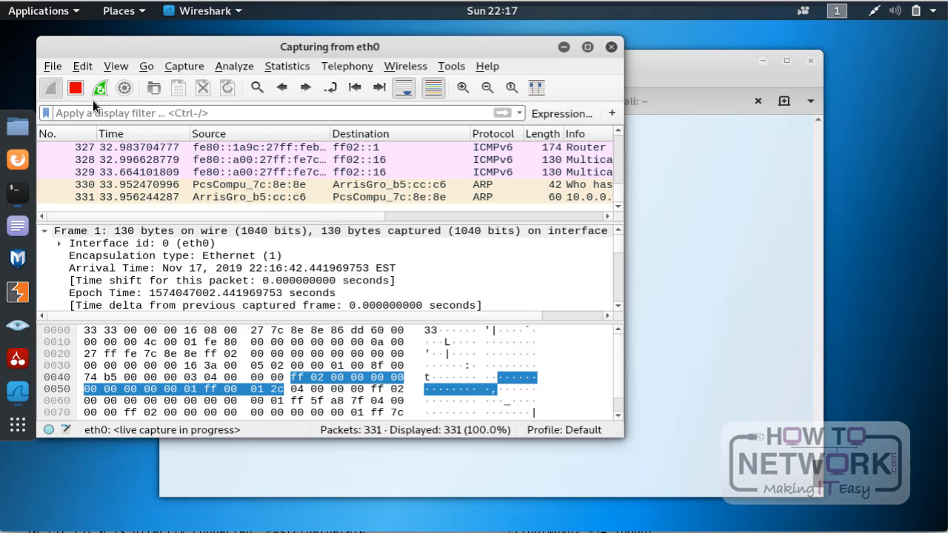
# Step: Stop the live capture on eth0 and select the FTP request packet sent from 10.0.0.179 to 186.202.150.223
pyautogui.click(75, 88)
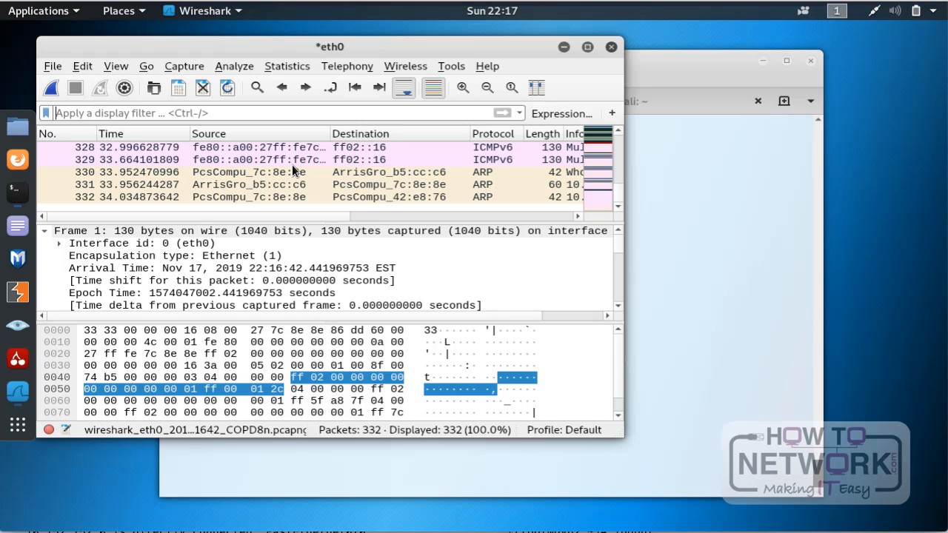
pyautogui.scroll(6, 292, 165)
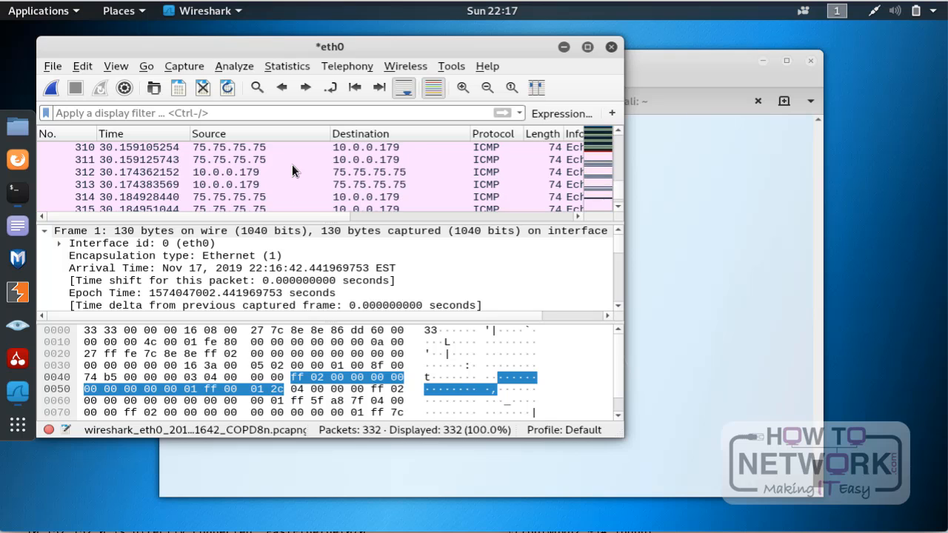
pyautogui.scroll(4, 292, 165)
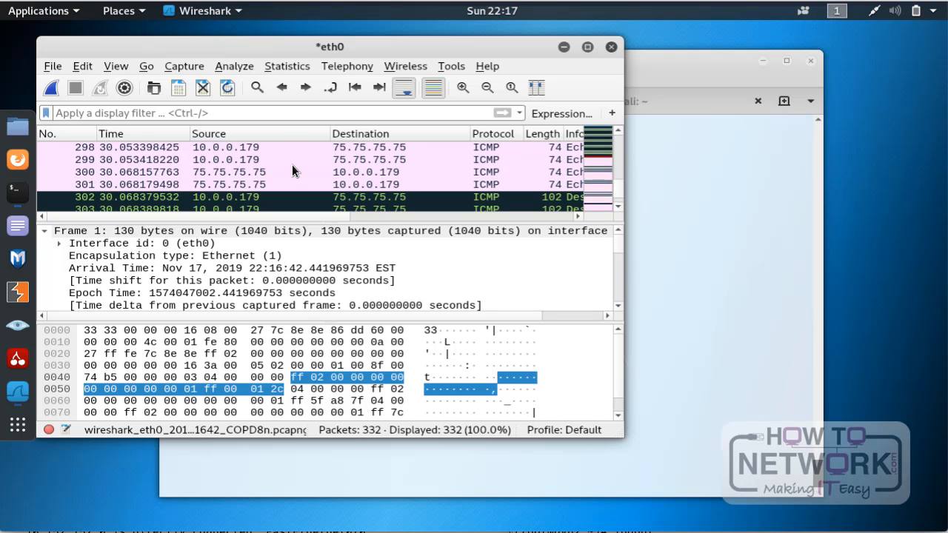
pyautogui.scroll(5, 292, 165)
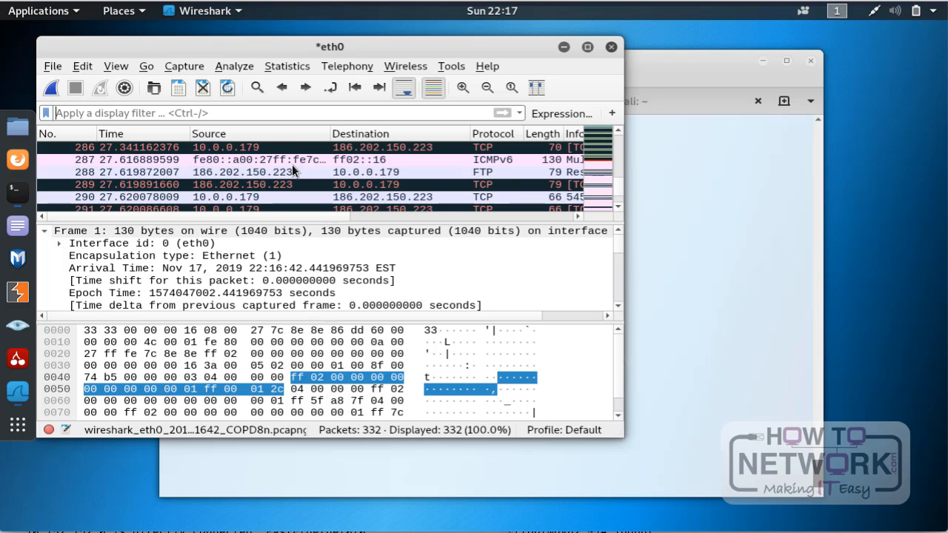
pyautogui.click(361, 173)
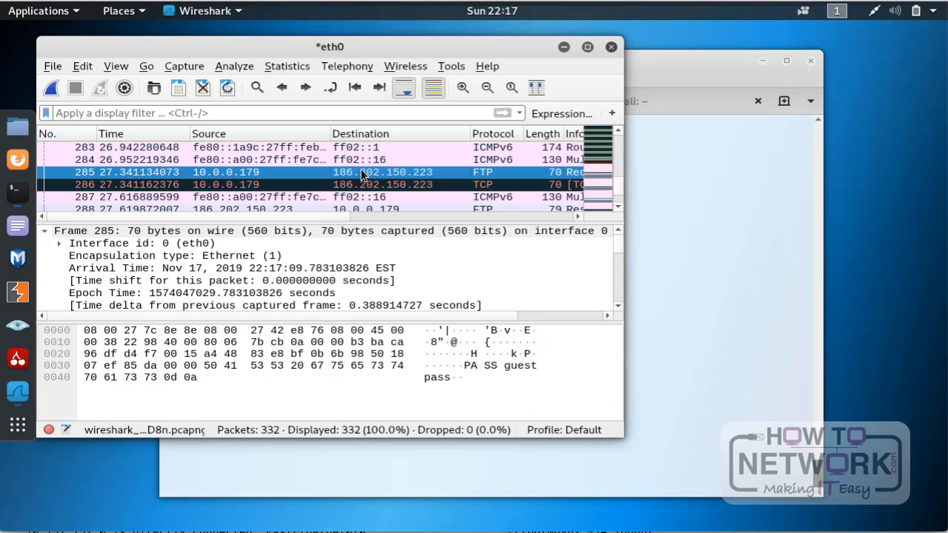
# Step: Filter the captured packets with the display filter ftp
pyautogui.click(242, 113)
pyautogui.write('ftp')
pyautogui.press('Return')
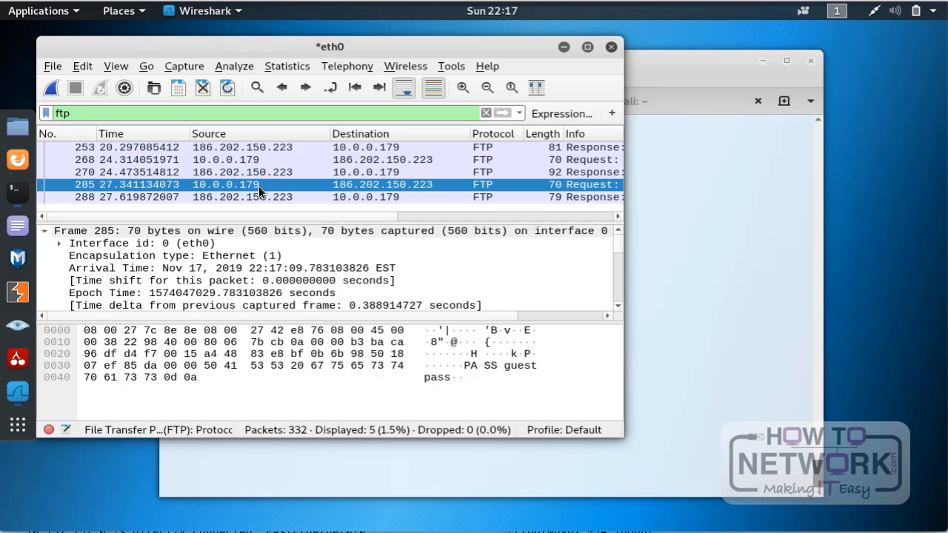
# Step: Examine the FTP server's 220 greeting packet and the USER request, reading their source, destination and Info text
pyautogui.click(256, 147)
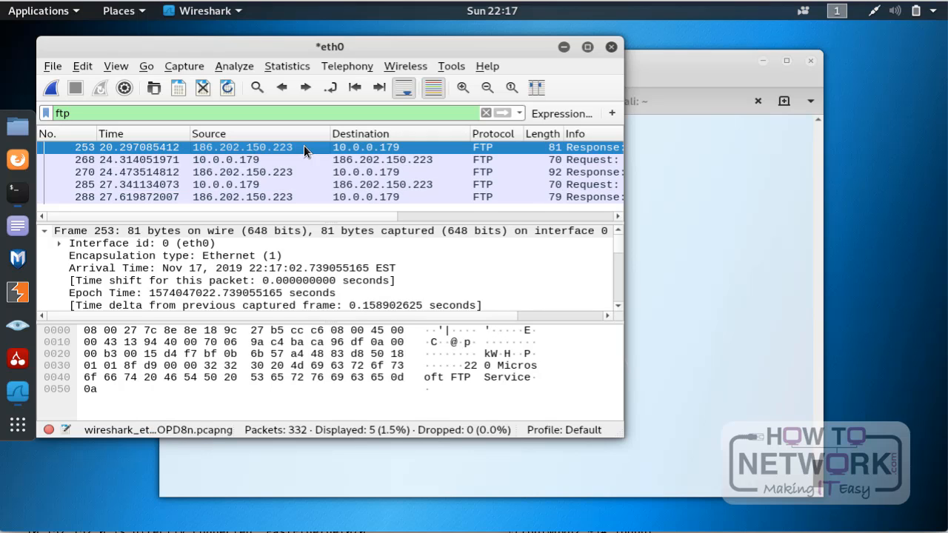
pyautogui.click(249, 159)
pyautogui.click(252, 148)
pyautogui.click(249, 160)
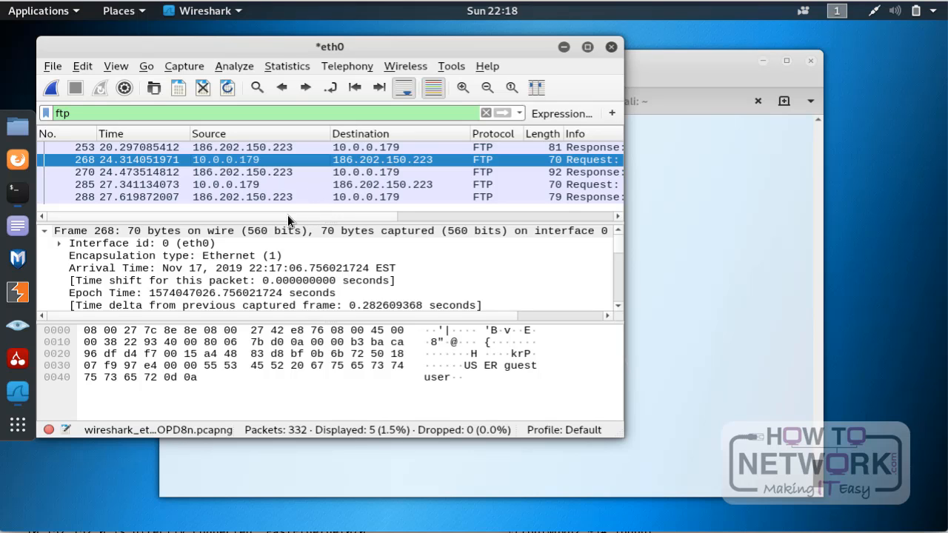
pyautogui.moveTo(287, 215); pyautogui.dragTo(419, 216)
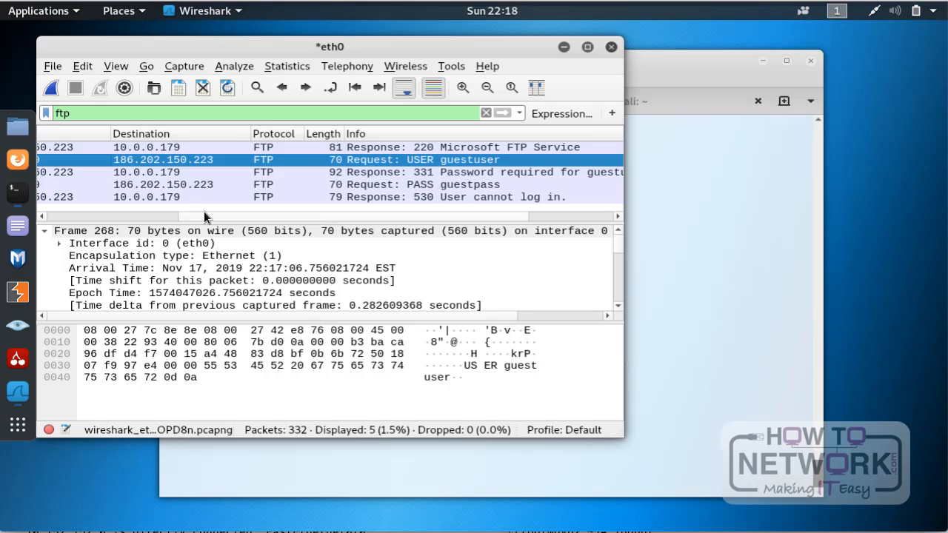
pyautogui.moveTo(204, 217); pyautogui.dragTo(141, 214)
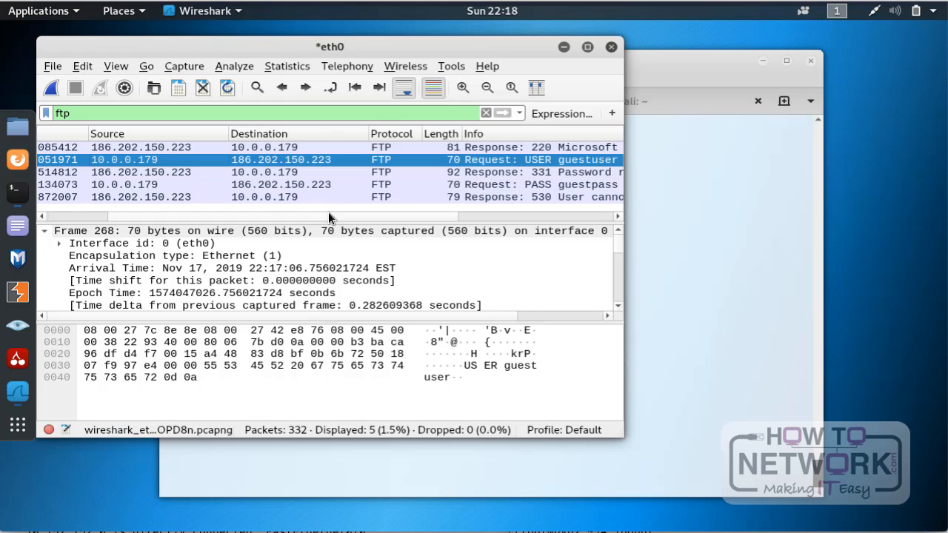
pyautogui.moveTo(339, 215); pyautogui.dragTo(430, 216)
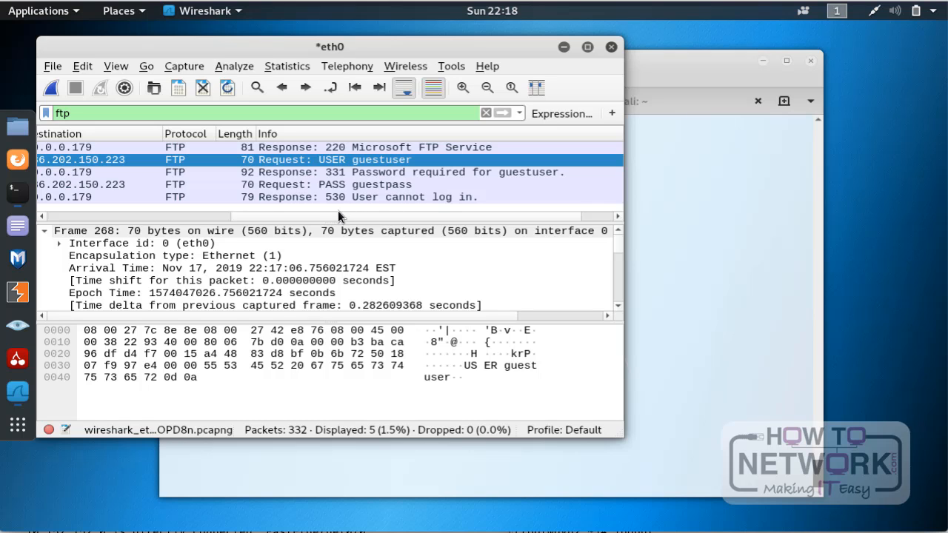
pyautogui.moveTo(295, 216); pyautogui.dragTo(134, 210)
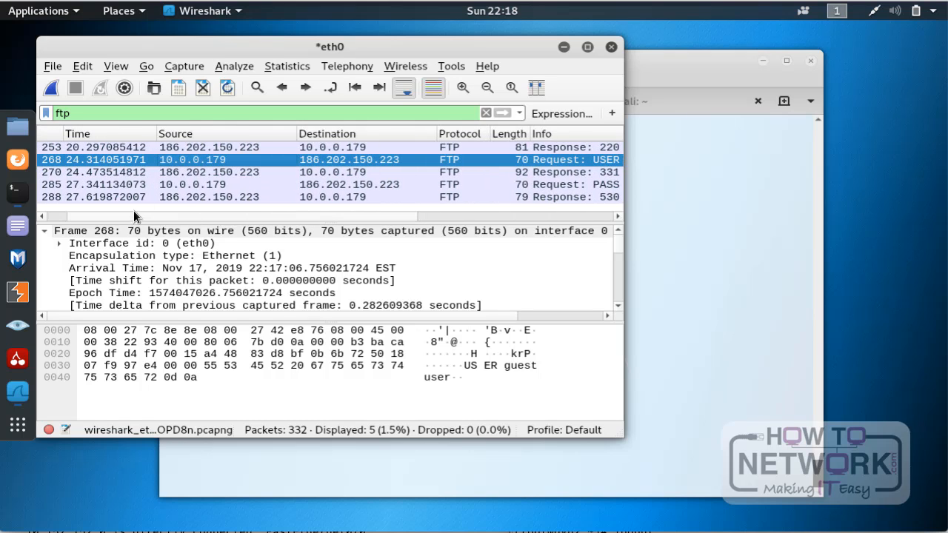
# Step: Inspect the server's 331 response packet and read its full Info text
pyautogui.click(206, 174)
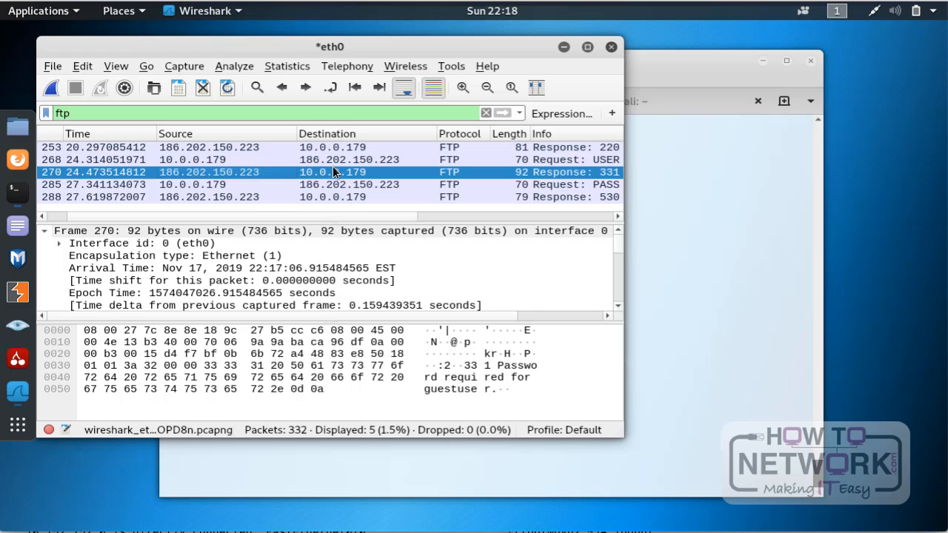
pyautogui.moveTo(386, 216); pyautogui.dragTo(506, 213)
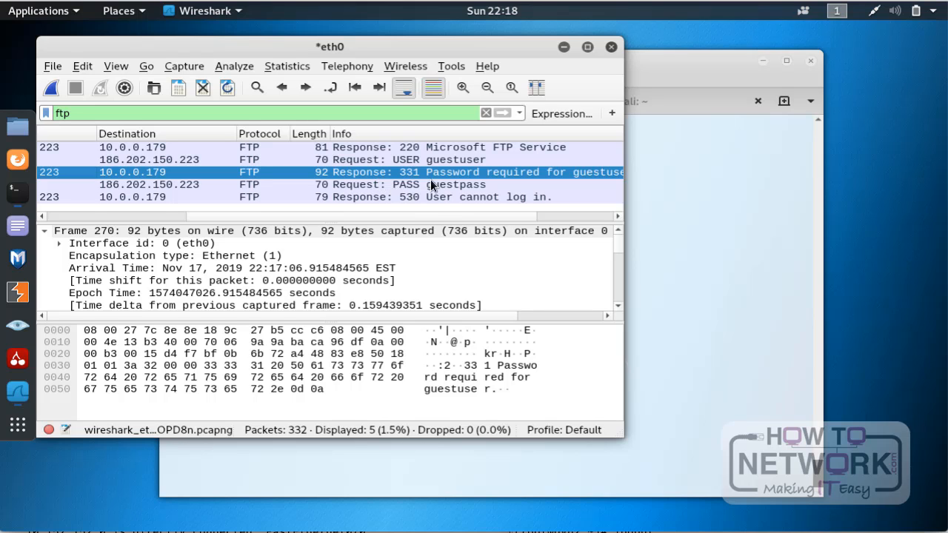
pyautogui.moveTo(429, 213); pyautogui.dragTo(477, 204)
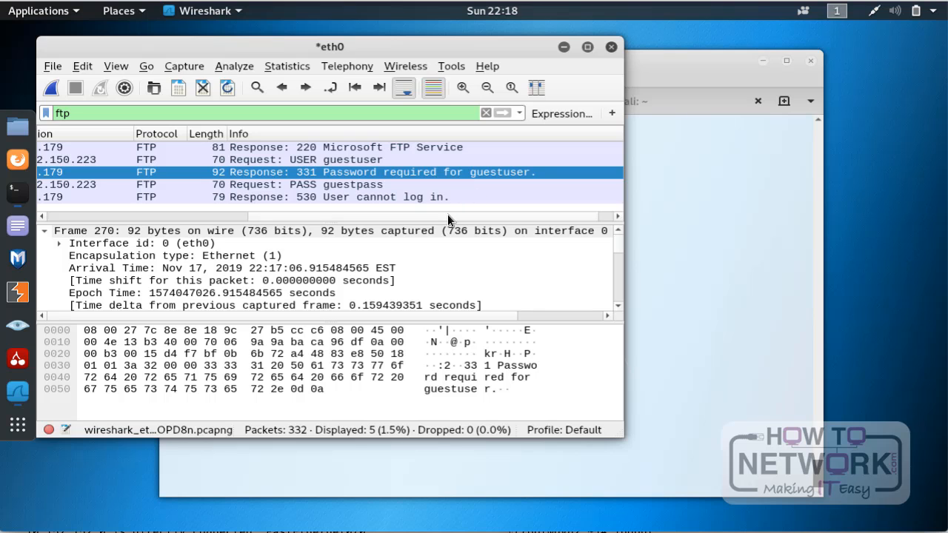
pyautogui.moveTo(447, 214); pyautogui.dragTo(244, 202)
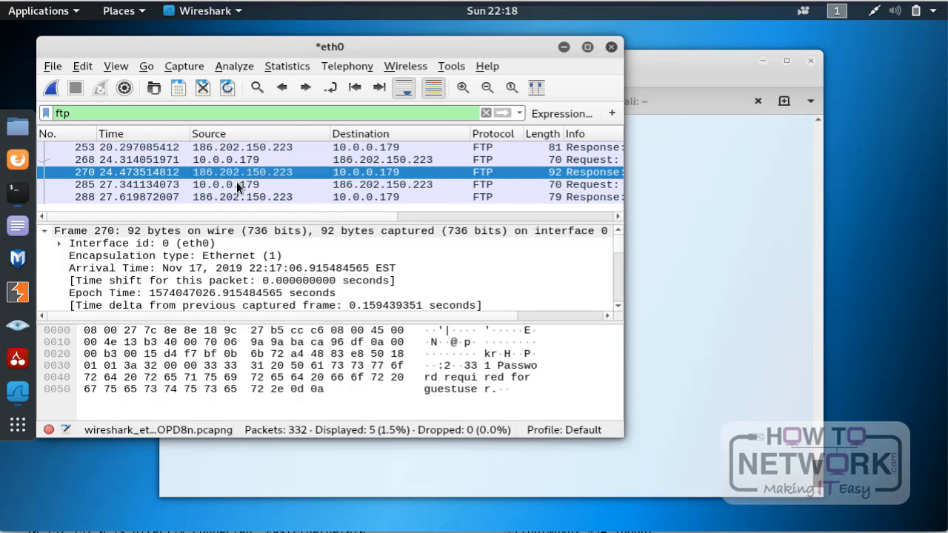
# Step: Inspect the PASS request packet from 10.0.0.179, checking its Info text for the submitted password
pyautogui.click(236, 183)
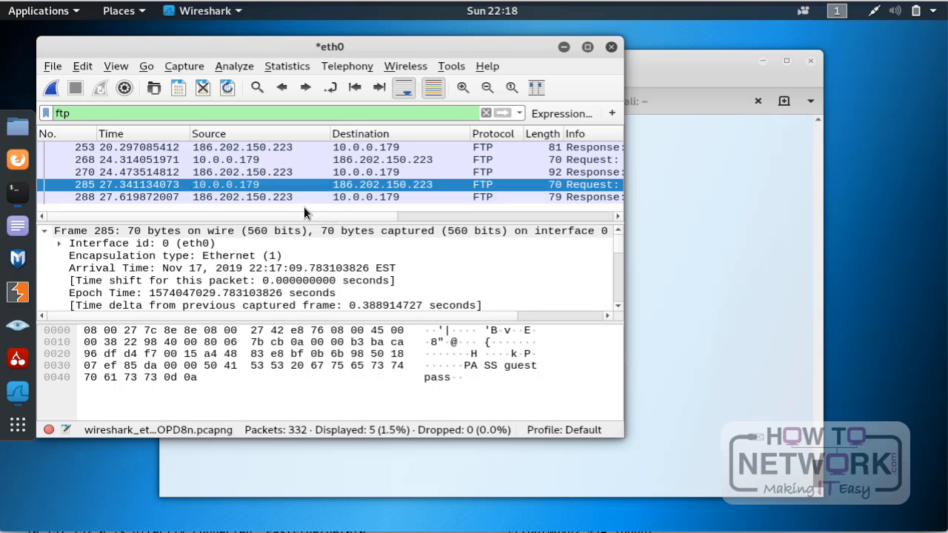
pyautogui.moveTo(307, 215); pyautogui.dragTo(421, 213)
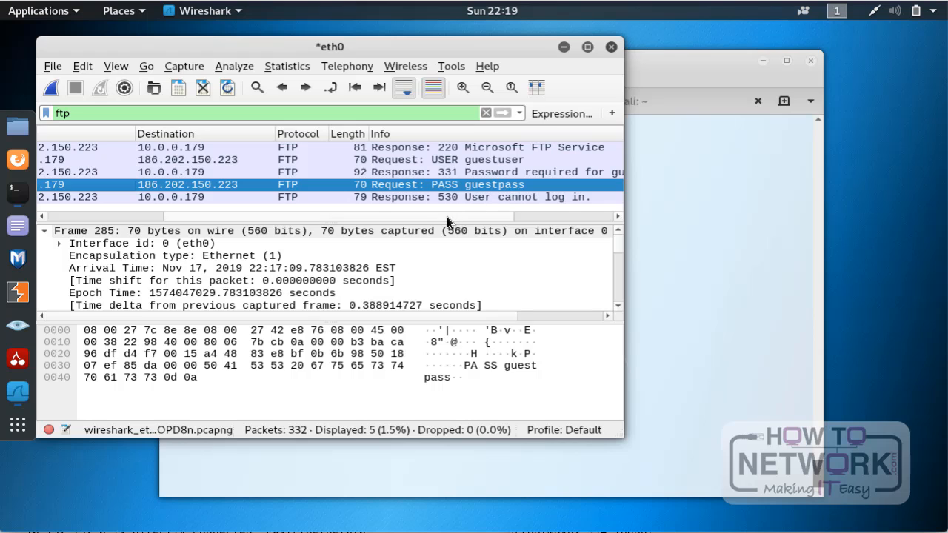
pyautogui.moveTo(448, 215); pyautogui.dragTo(293, 217)
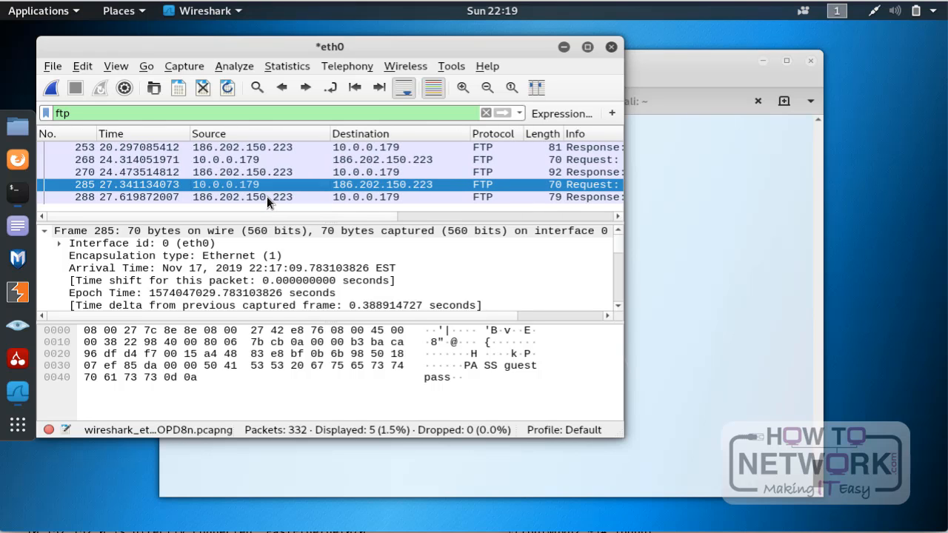
# Step: Select the server's 530 response packet and check its Info text and addresses
pyautogui.moveTo(283, 213); pyautogui.dragTo(466, 209)
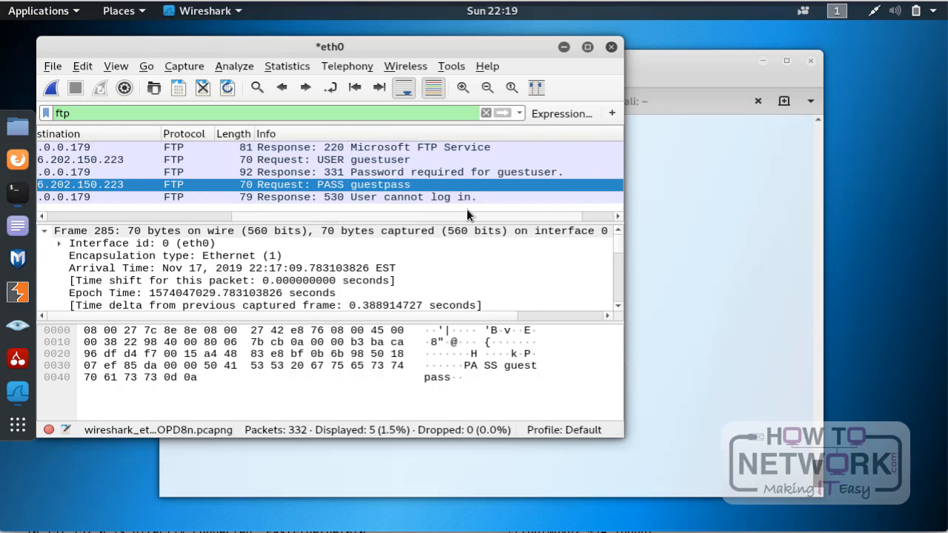
pyautogui.click(414, 197)
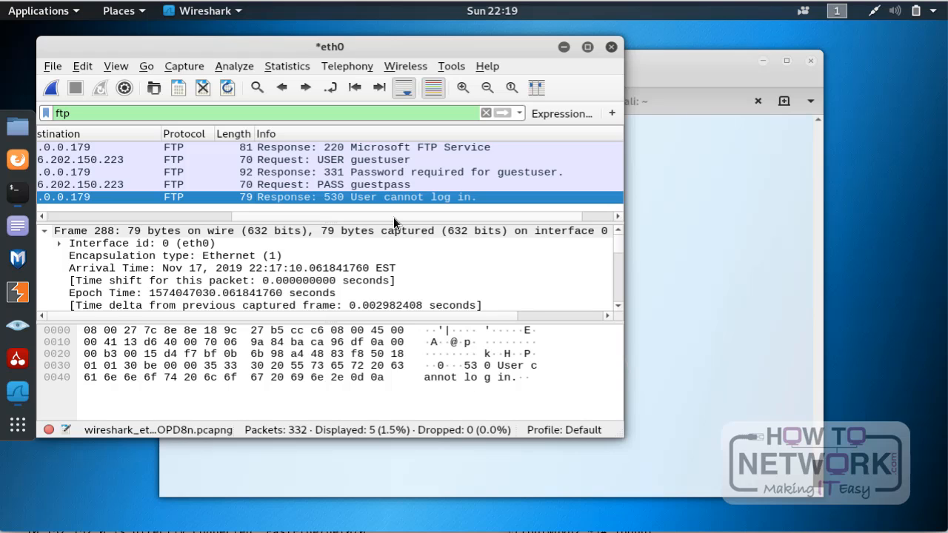
pyautogui.moveTo(393, 217); pyautogui.dragTo(187, 213)
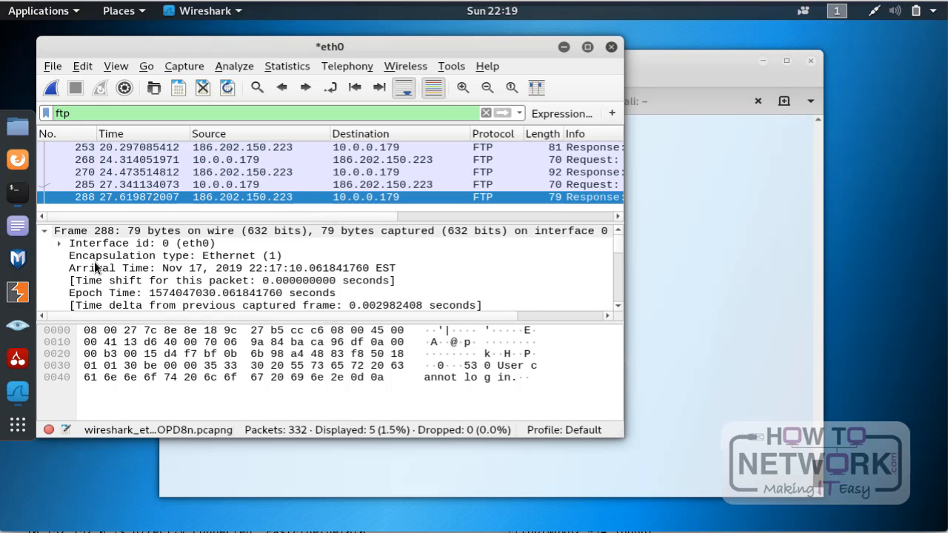
# Step: Expand the File Transfer Protocol section of the selected packet and its 530 entry to read the response code and argument
pyautogui.scroll(-4, 94, 262)
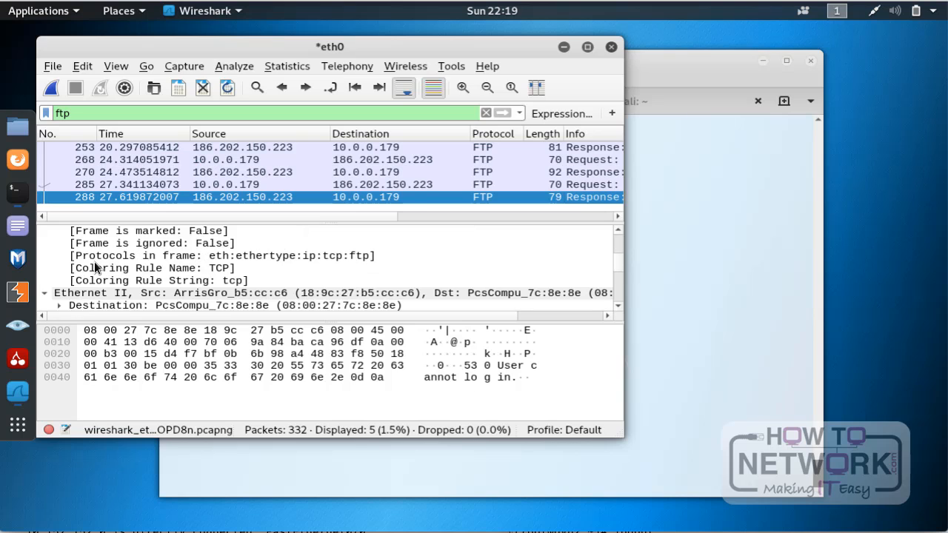
pyautogui.scroll(-3, 94, 262)
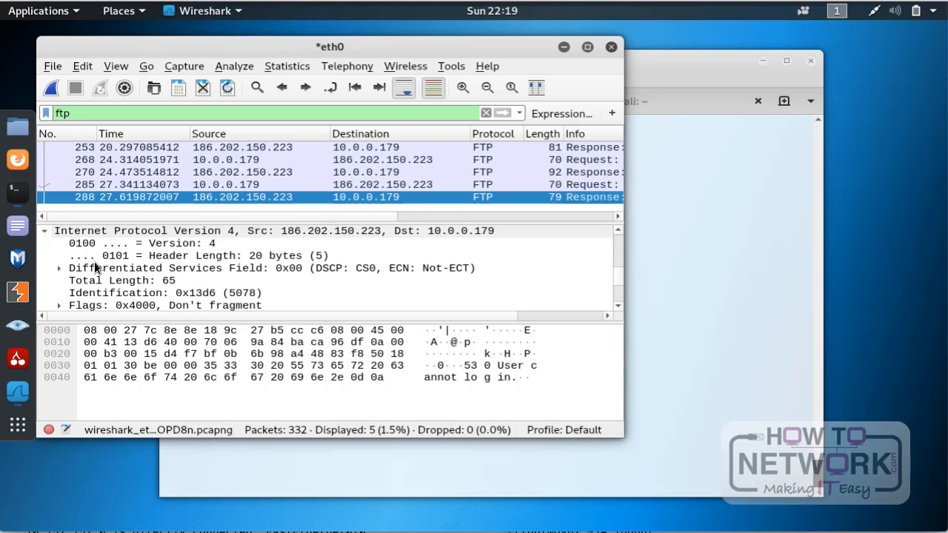
pyautogui.scroll(-3, 95, 262)
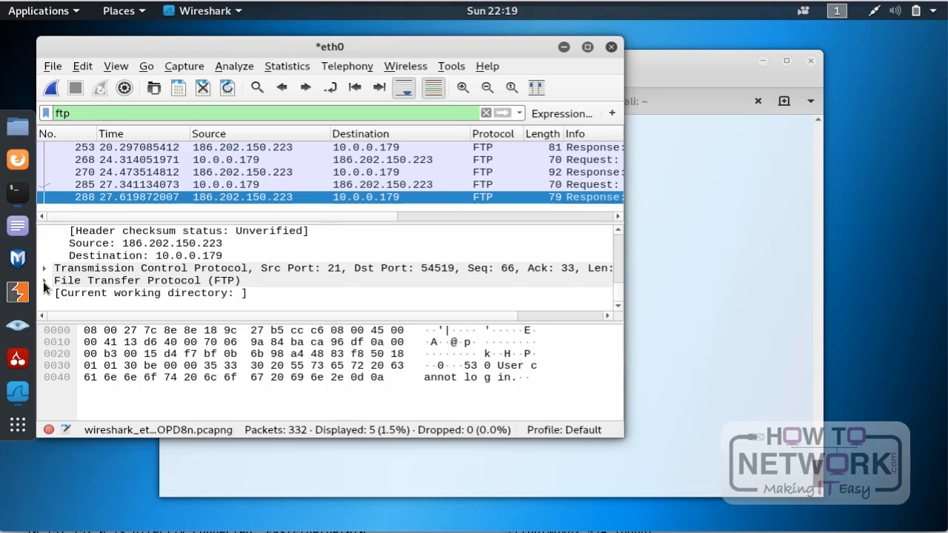
pyautogui.click(82, 282)
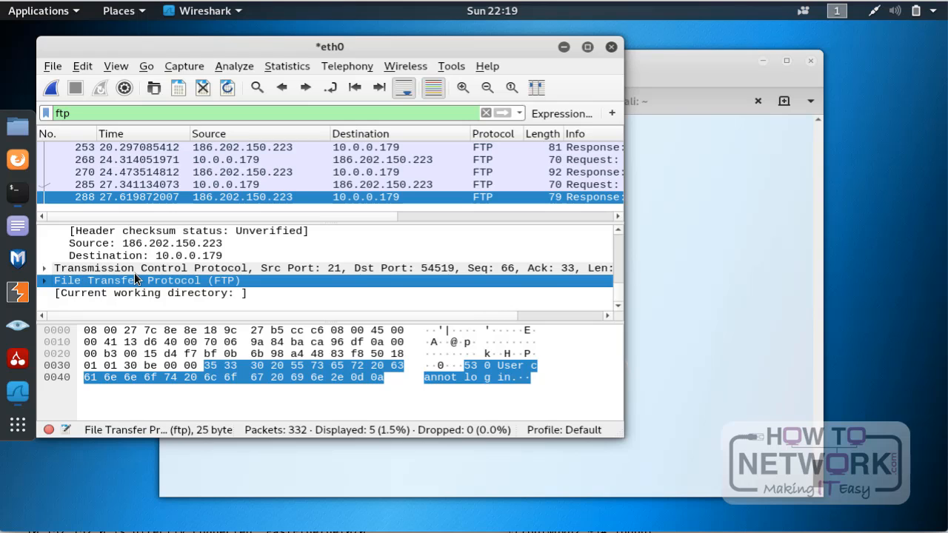
pyautogui.click(45, 284)
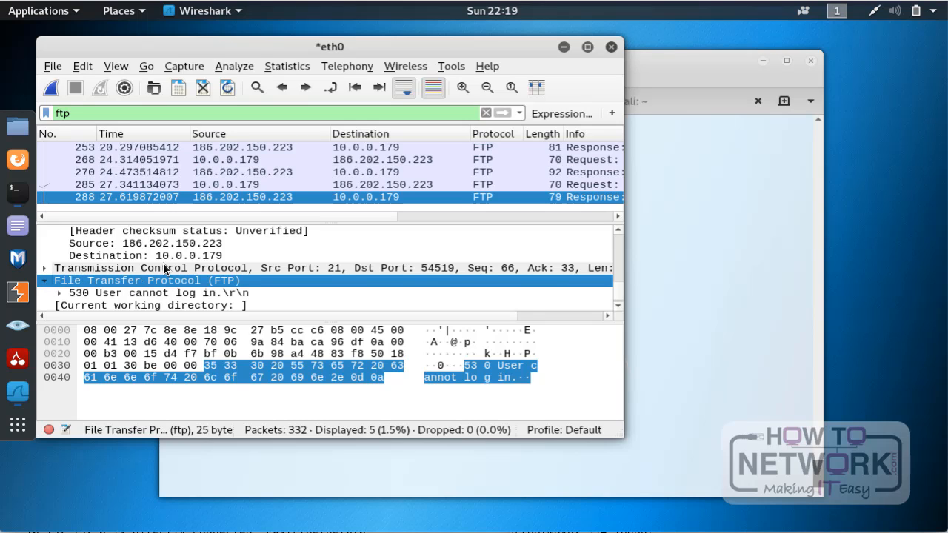
pyautogui.click(59, 293)
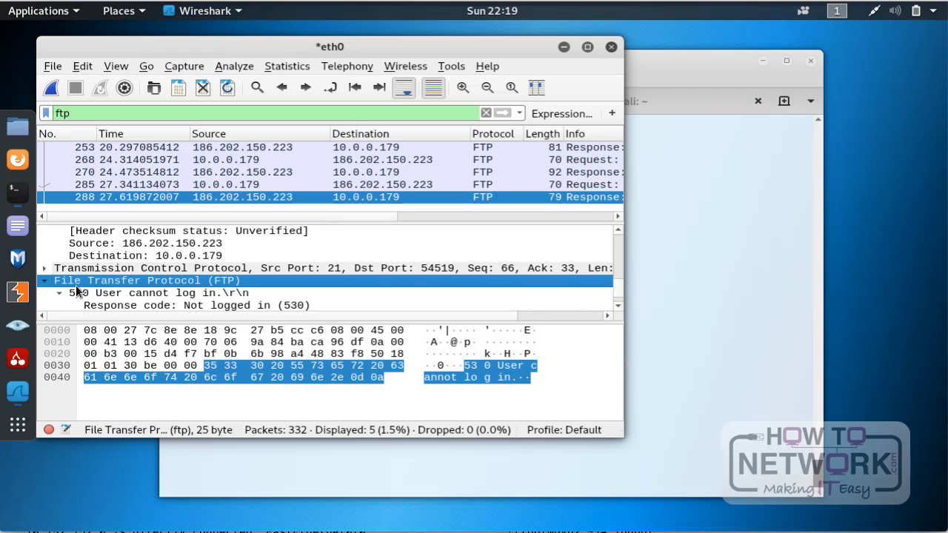
pyautogui.scroll(-1, 161, 271)
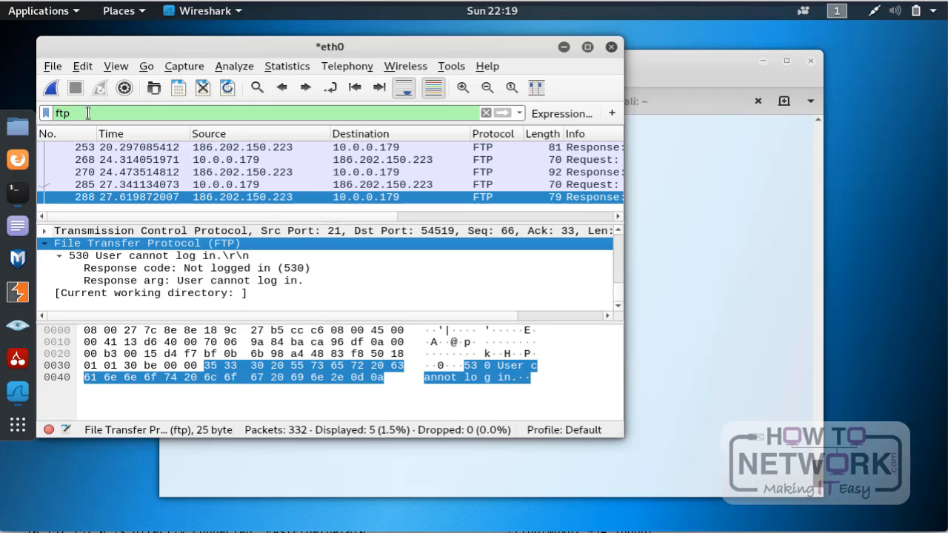
# Step: Delete the ftp text from the display filter
pyautogui.moveTo(70, 112); pyautogui.dragTo(30, 114)
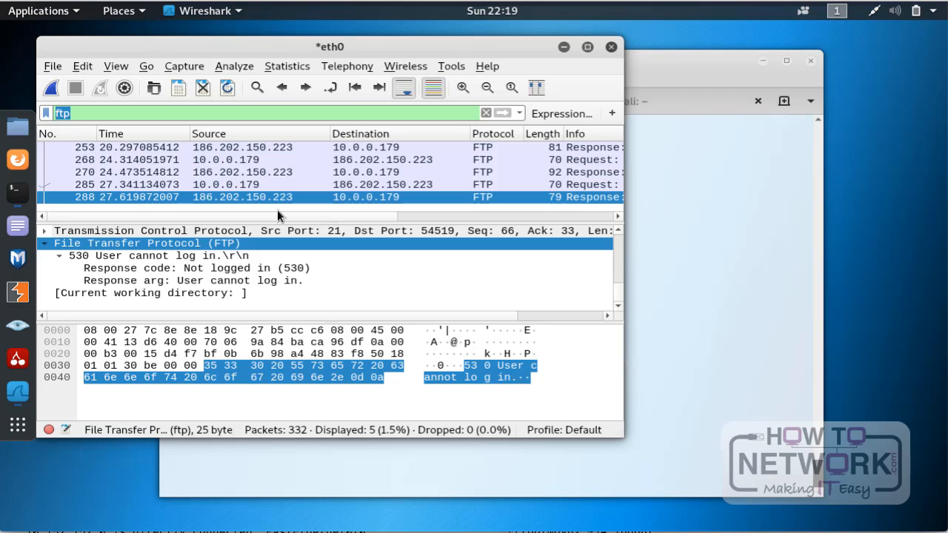
pyautogui.press('BackSpace')
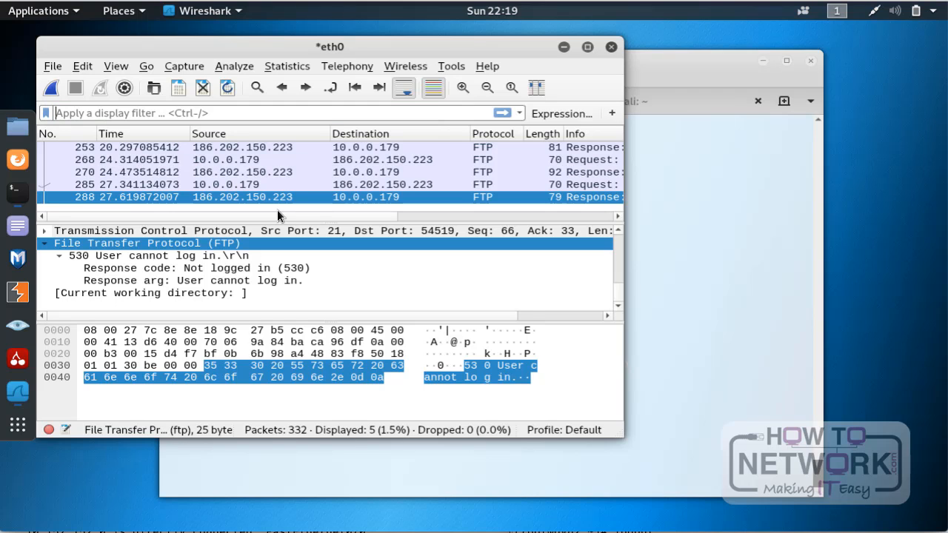
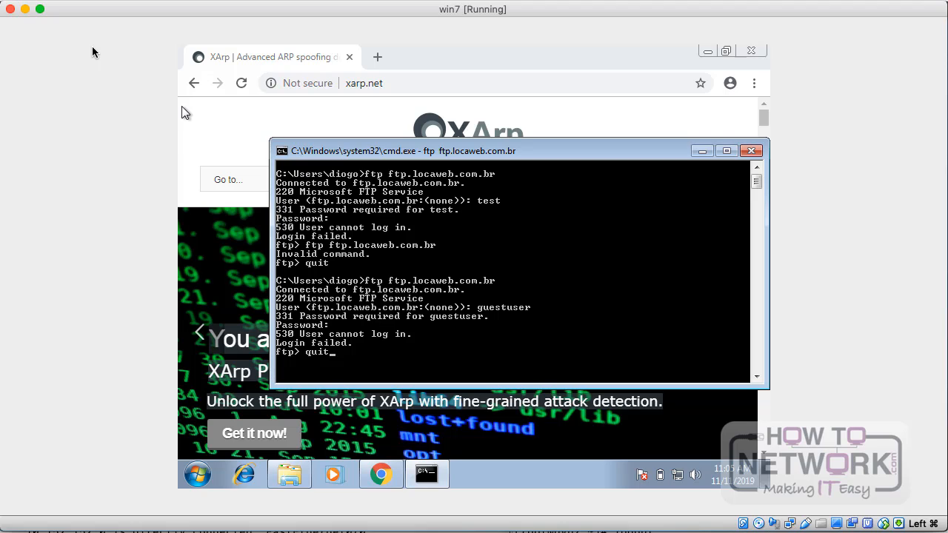
# Step: Quit the FTP session on the Windows 7 machine and exit its command prompt
pyautogui.press('Return')
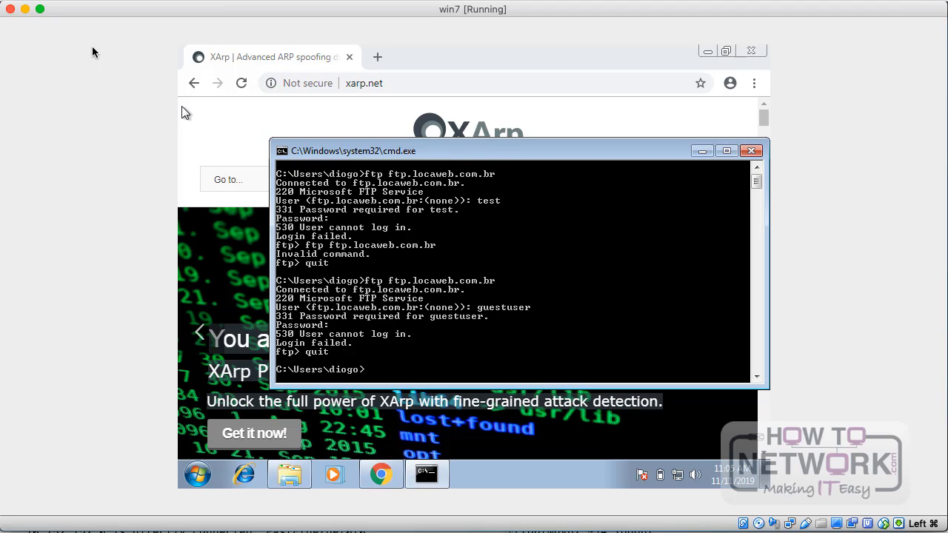
pyautogui.write('quit')
pyautogui.press('Return')
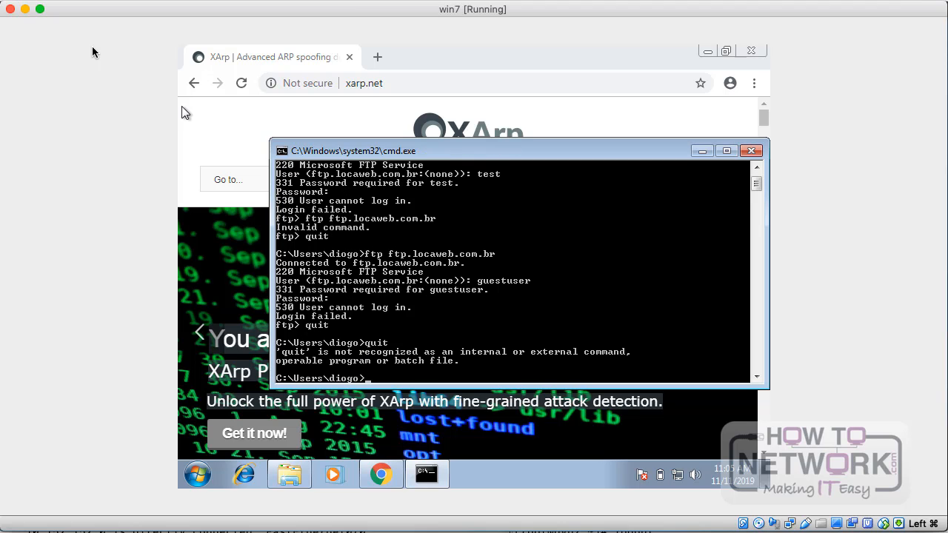
pyautogui.write('eit')
pyautogui.press('Return')
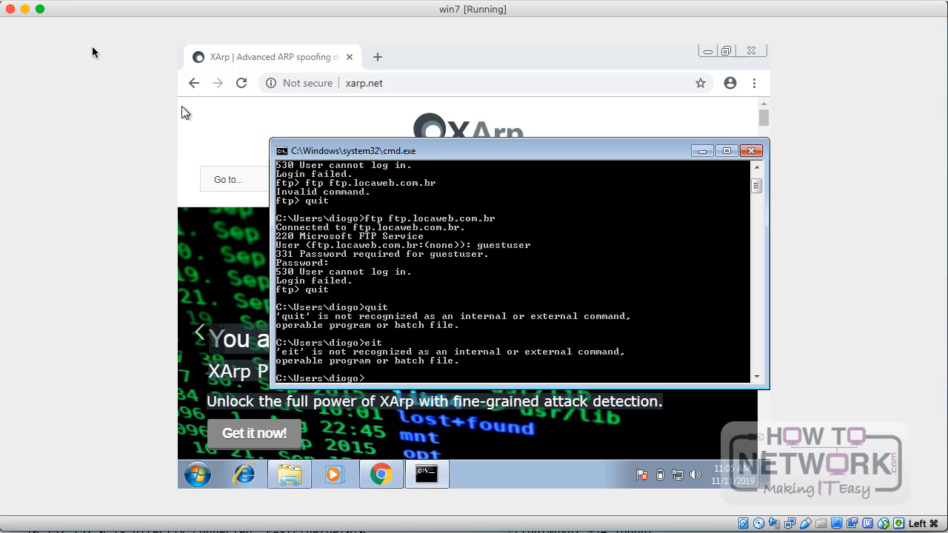
pyautogui.write('exit')
pyautogui.press('Return')
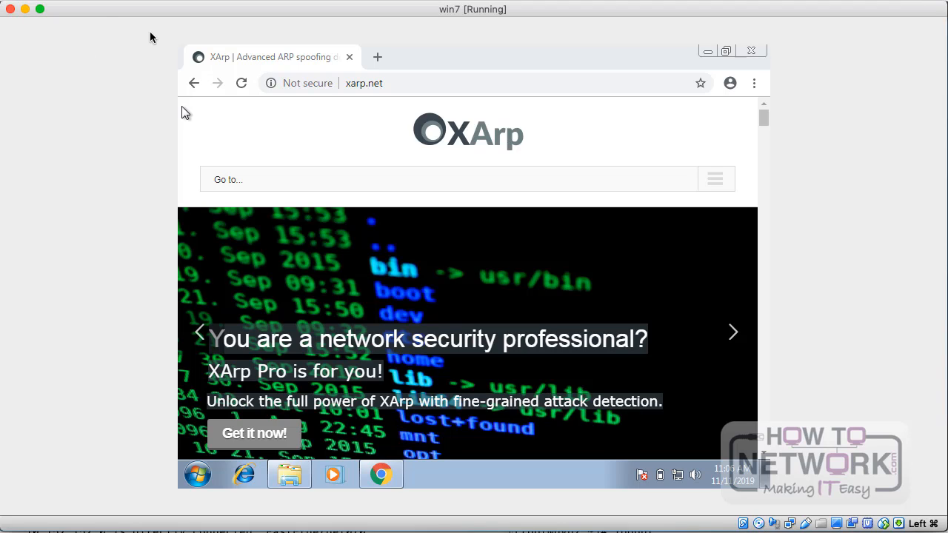
pyautogui.click(445, 83)
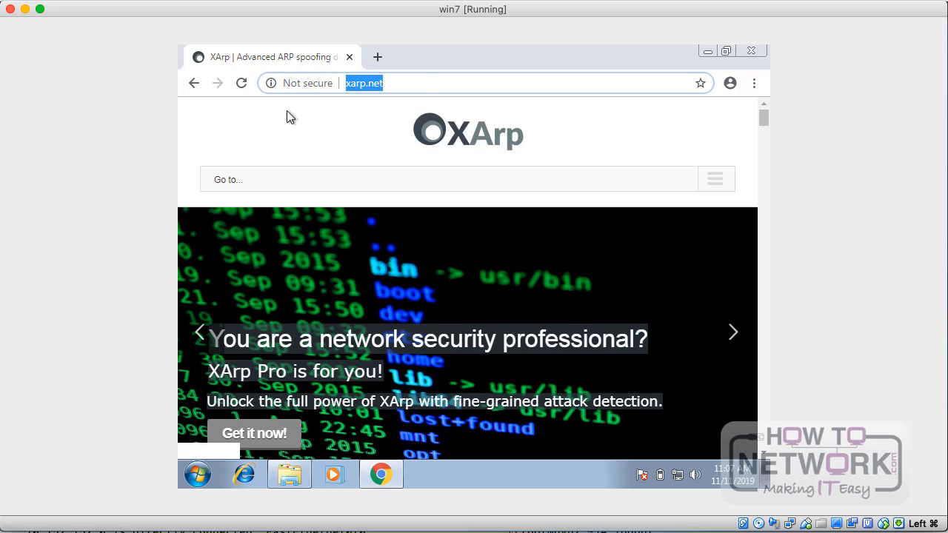
pyautogui.click(435, 84)
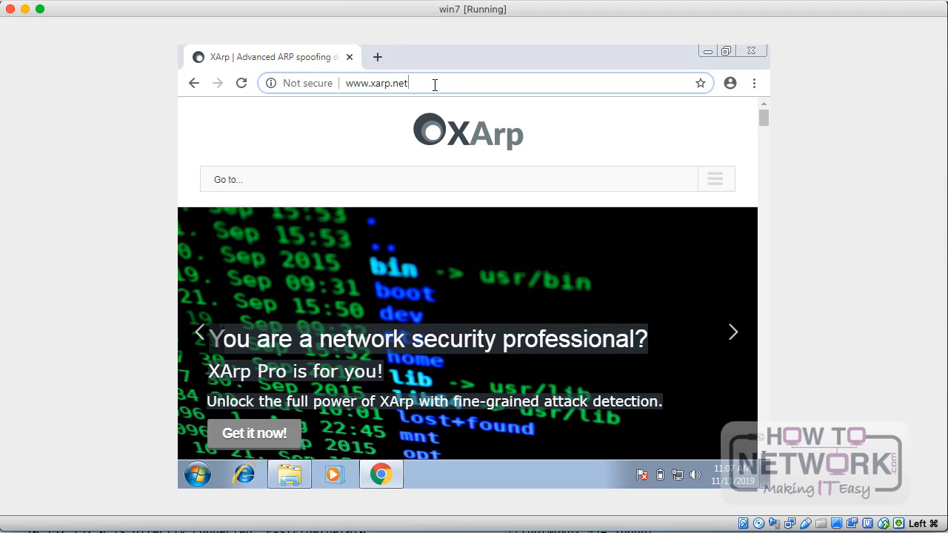
pyautogui.scroll(-15, 417, 259)
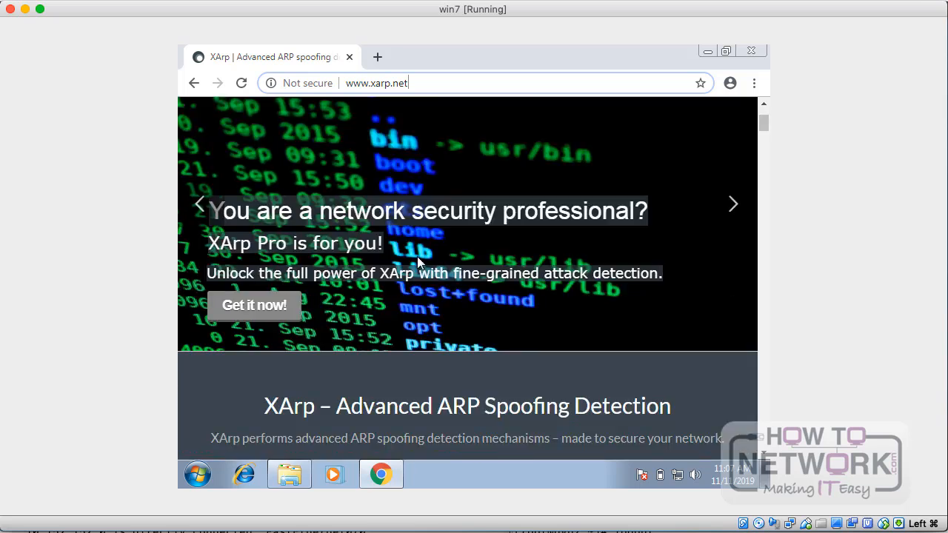
pyautogui.scroll(-15, 417, 257)
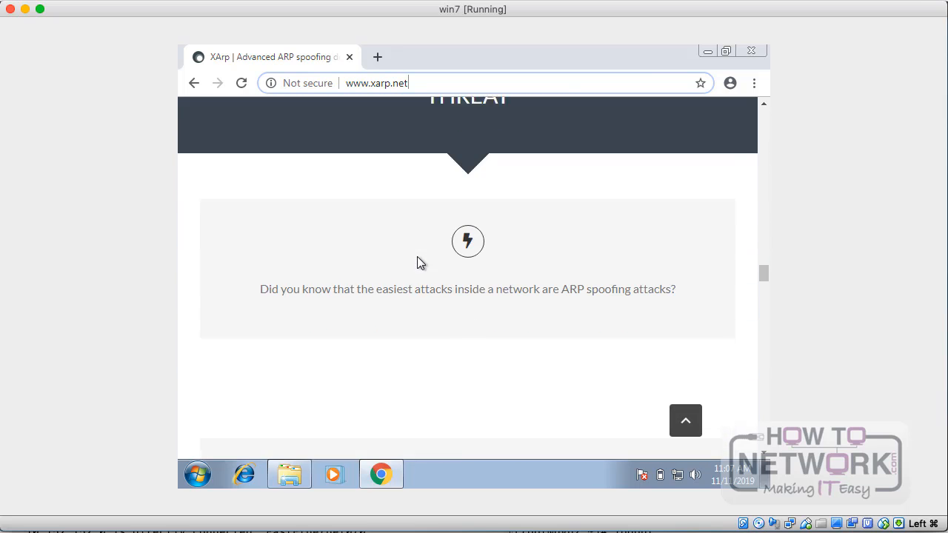
pyautogui.scroll(-5, 417, 256)
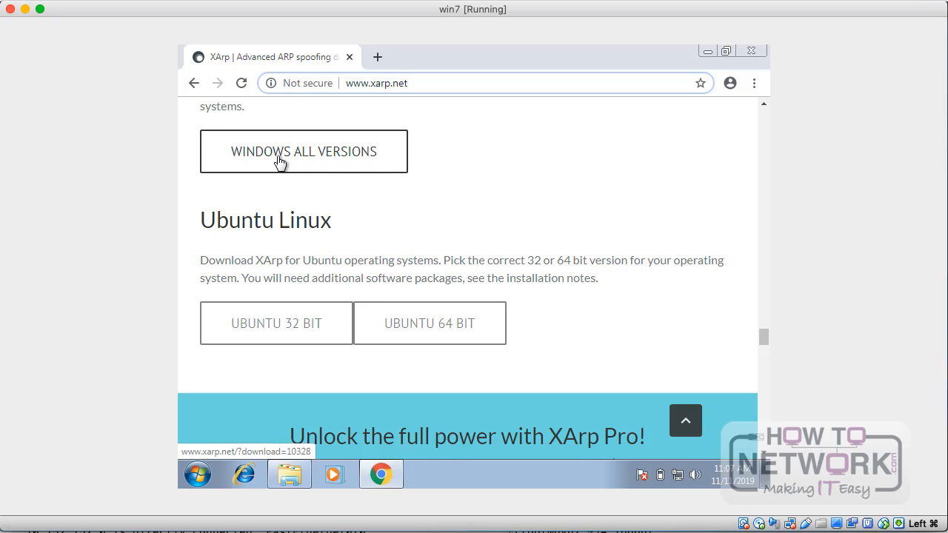
pyautogui.scroll(1, 277, 163)
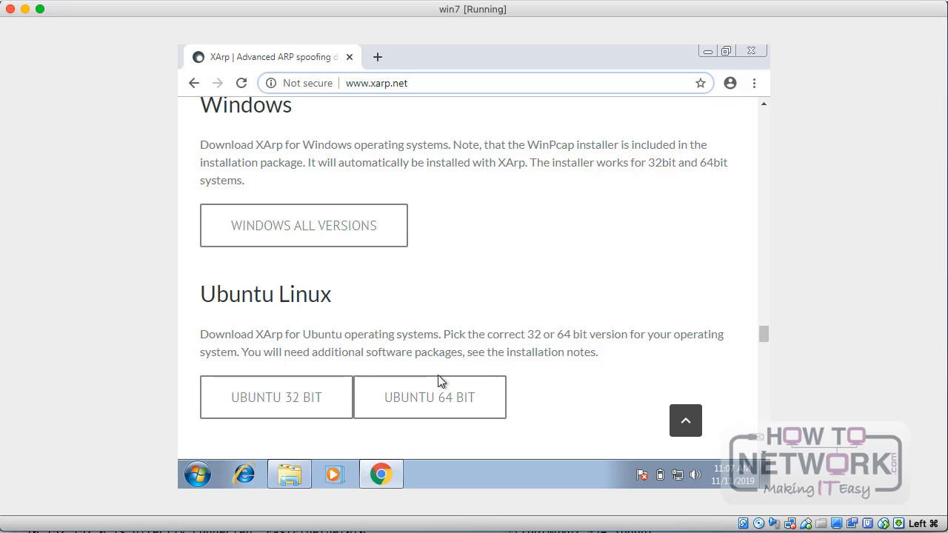
# Step: Bring up the open file manager window on the Windows 7 machine and open the Start menu
pyautogui.click(296, 475)
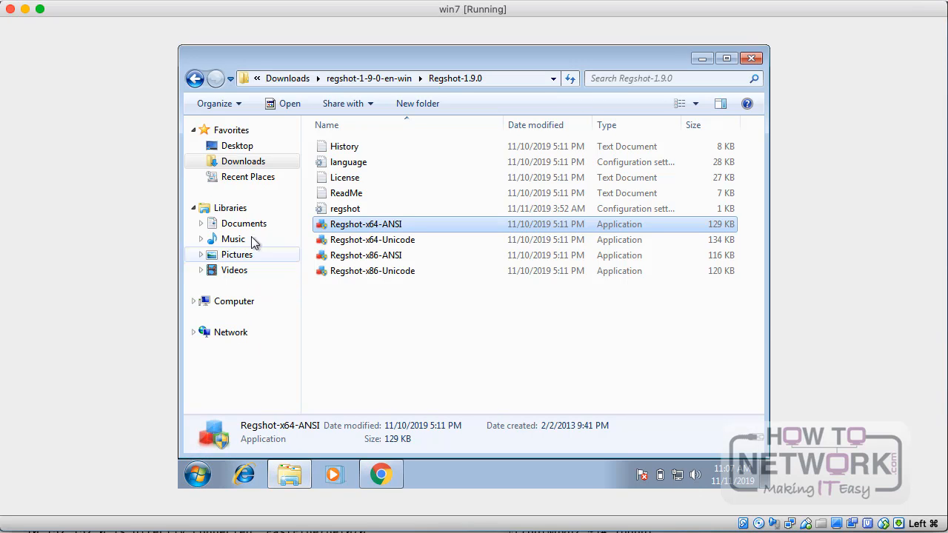
pyautogui.click(198, 476)
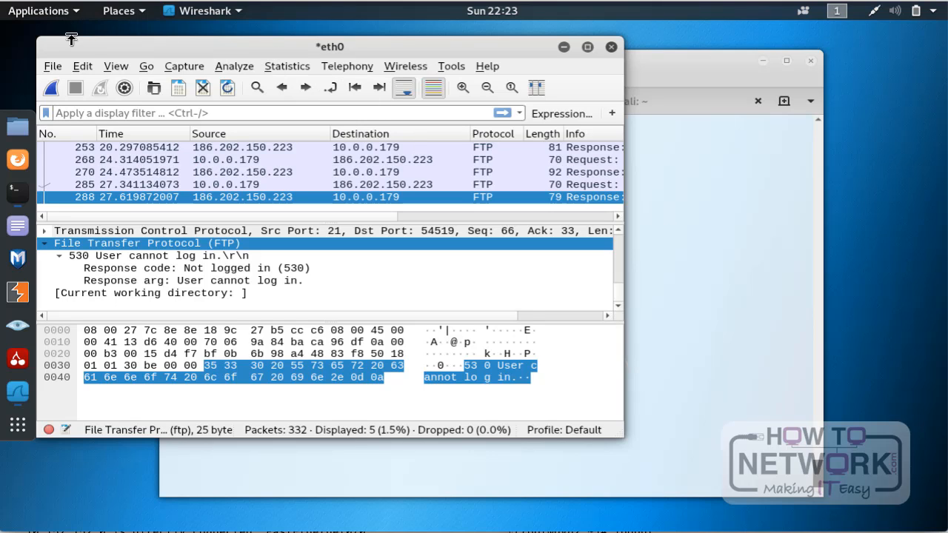
# Step: Switch to Wireshark on the Kali machine and quit it without saving the captured packets
pyautogui.click(611, 47)
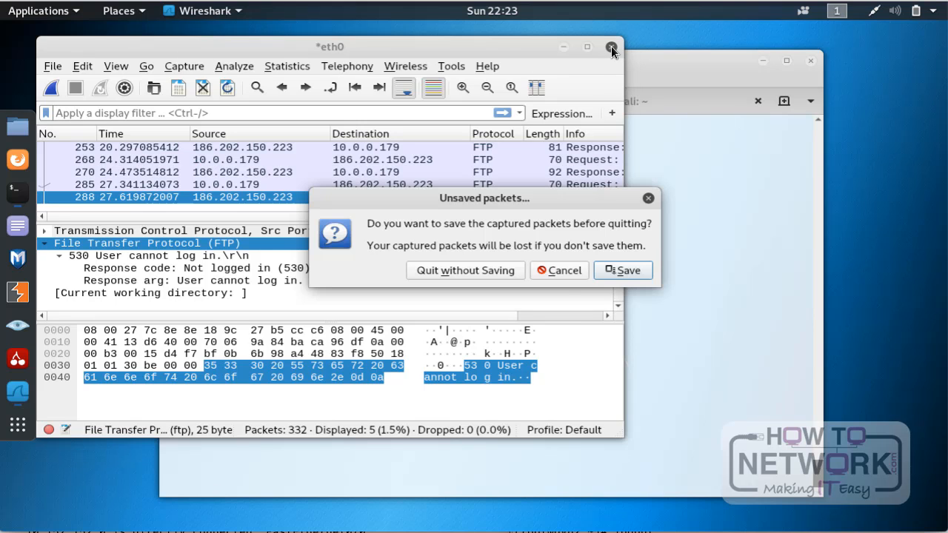
pyautogui.click(503, 271)
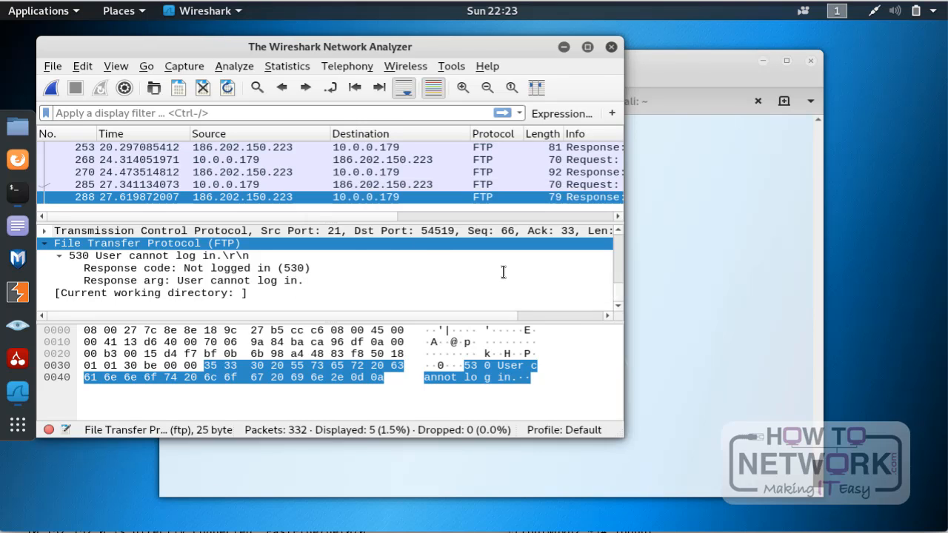
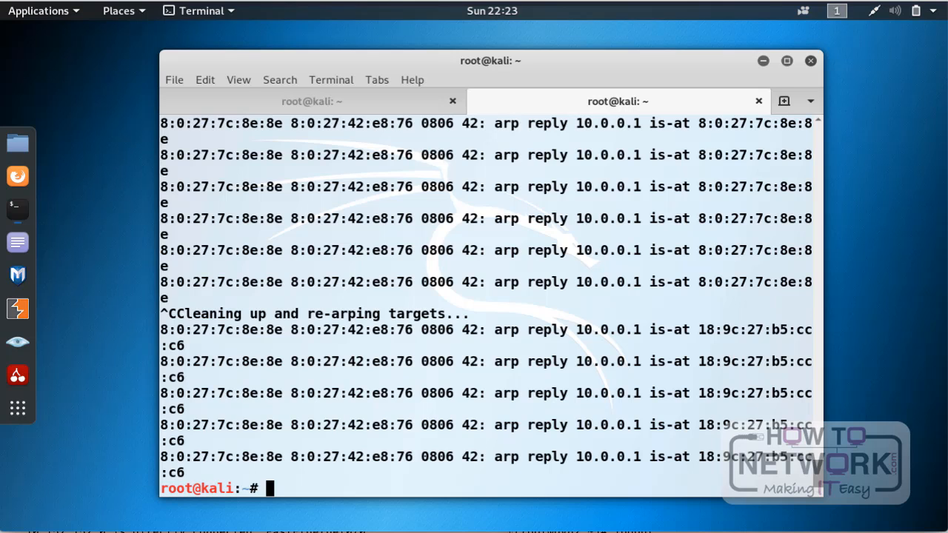
# Step: Clear the Kali terminal's output and launch XArp on the Windows 7 machine
pyautogui.hotkey('ctrl', 'l')
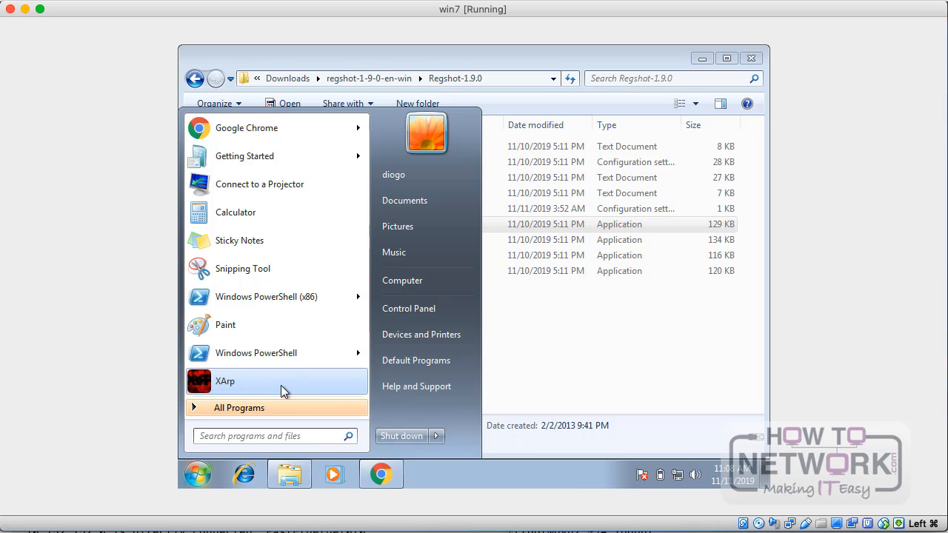
pyautogui.click(281, 385)
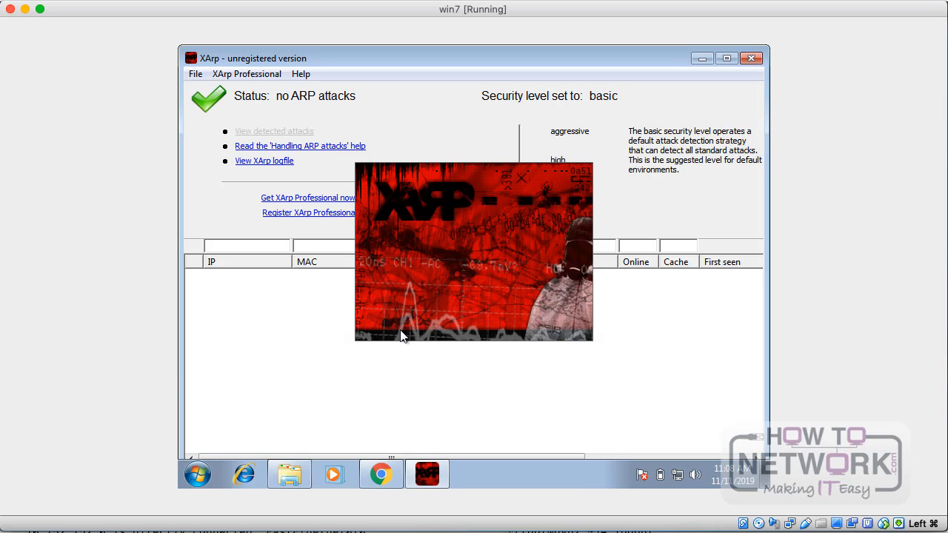
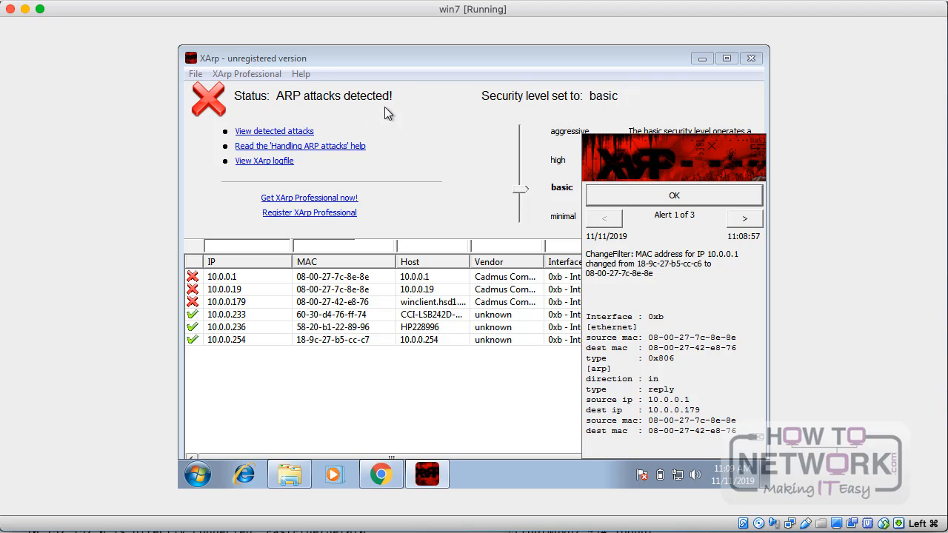
# Step: Examine the flagged hosts 10.0.0.1, 10.0.0.19, 10.0.0.179 and 10.0.0.233 one by one in XArp's host list
pyautogui.click(245, 279)
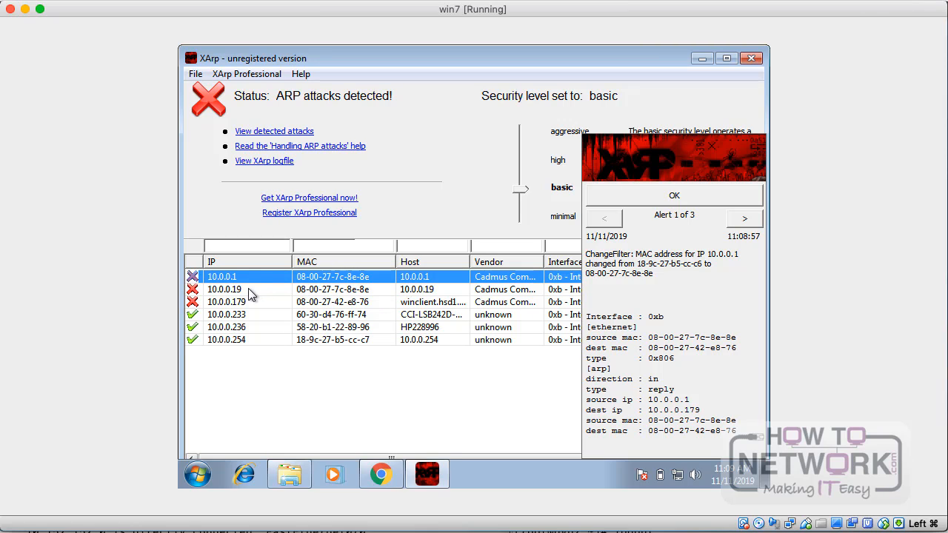
pyautogui.click(249, 293)
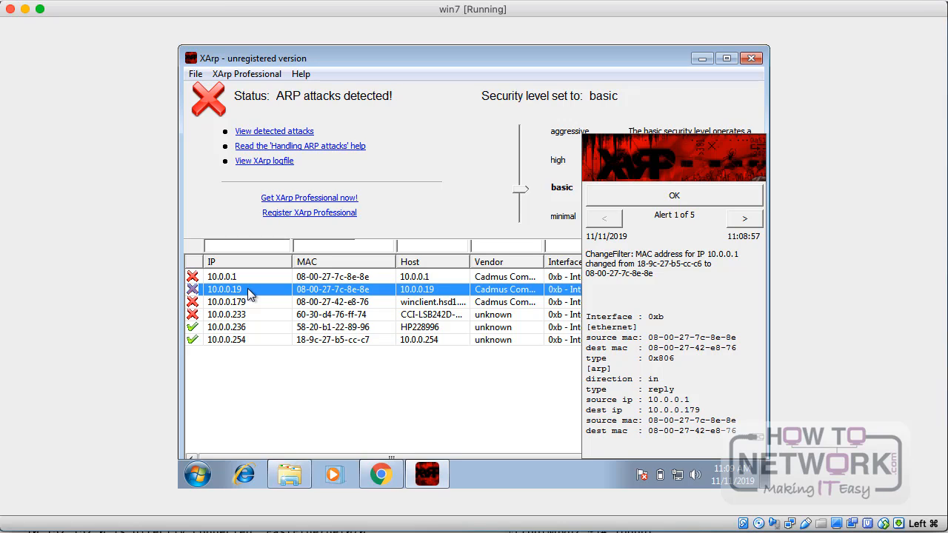
pyautogui.click(251, 304)
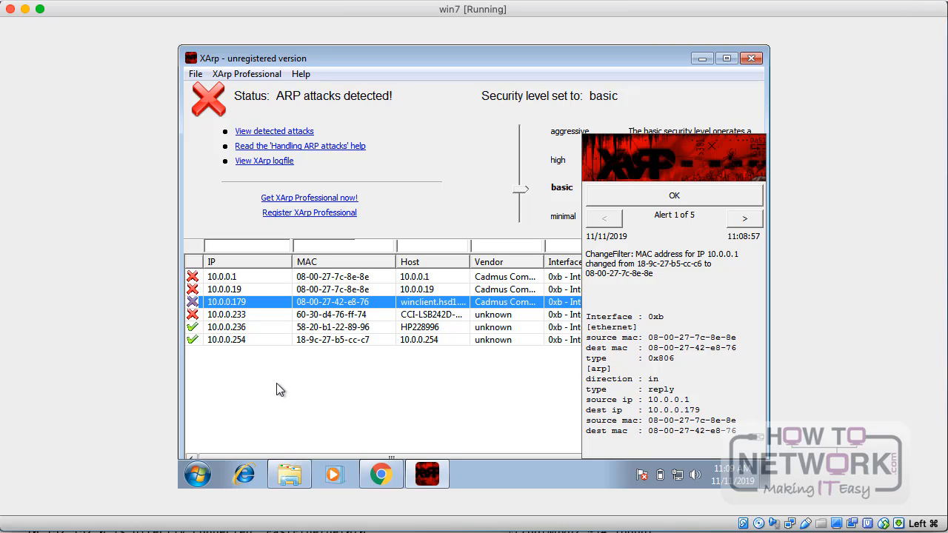
pyautogui.click(260, 316)
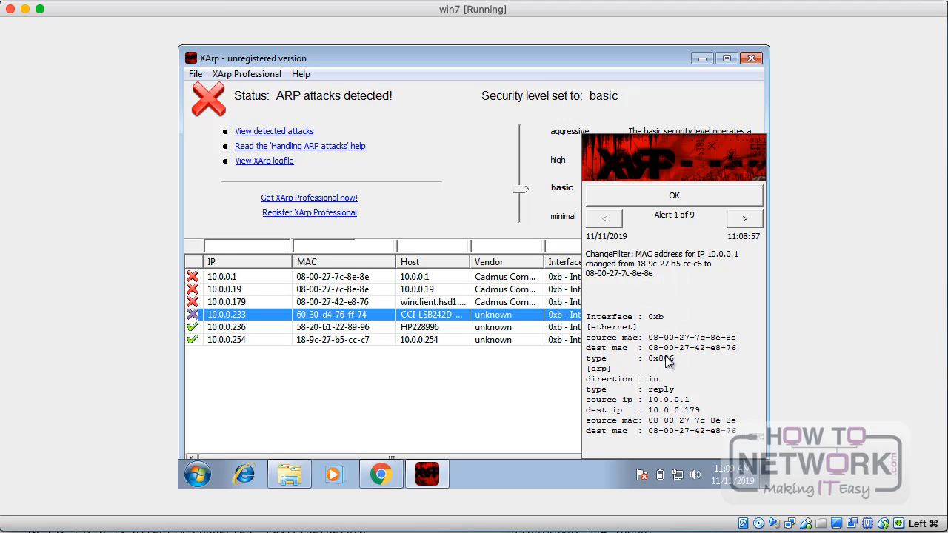
pyautogui.hscroll(2, 669, 362)
pyautogui.hscroll(-2, 669, 362)
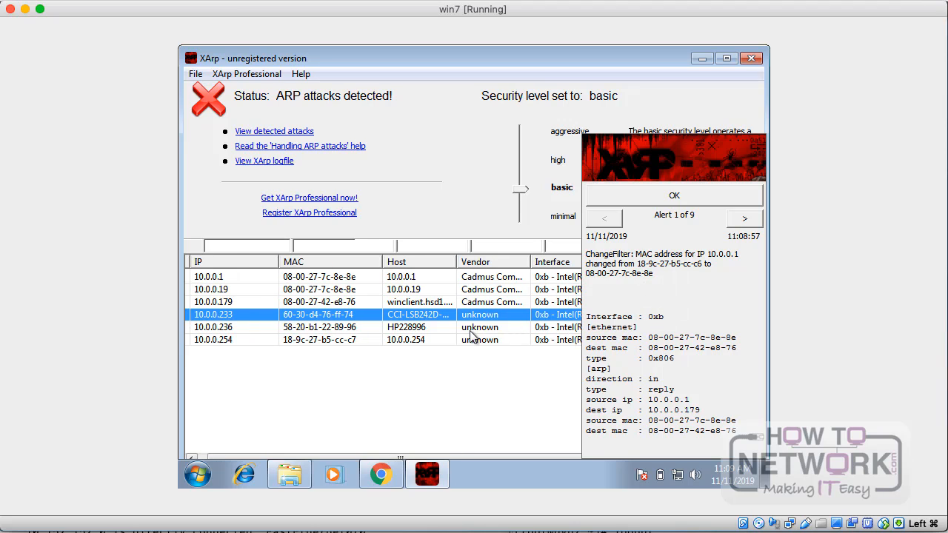